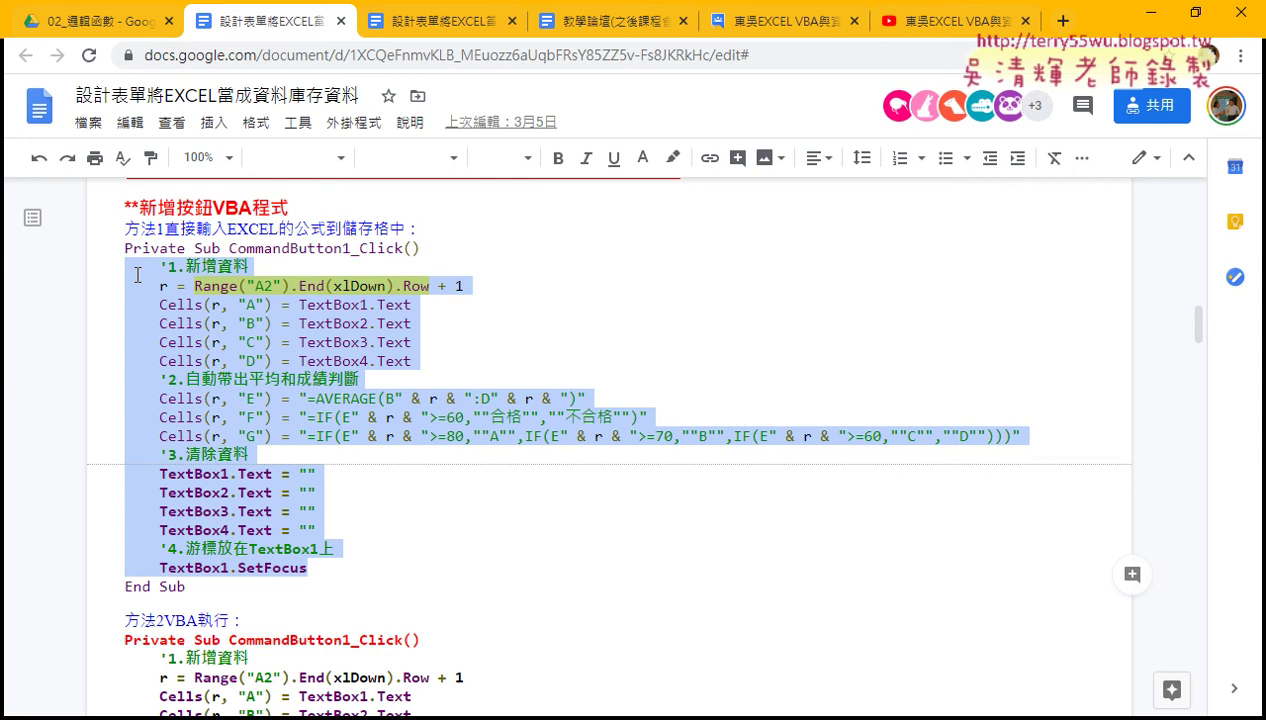
Highlight the first procedure's body, its four column A–D Cells lines, and the Range("A2").End(xlDown).Row expression.
{"action": "left_click", "coordinate": [236, 270]}
{"action": "mouse_move", "coordinate": [452, 360]}
{"action": "left_mouse_down"}
{"action": "mouse_move", "coordinate": [229, 325]}
{"action": "mouse_move", "coordinate": [108, 283]}
{"action": "left_mouse_up"}
{"action": "left_click", "coordinate": [429, 350]}
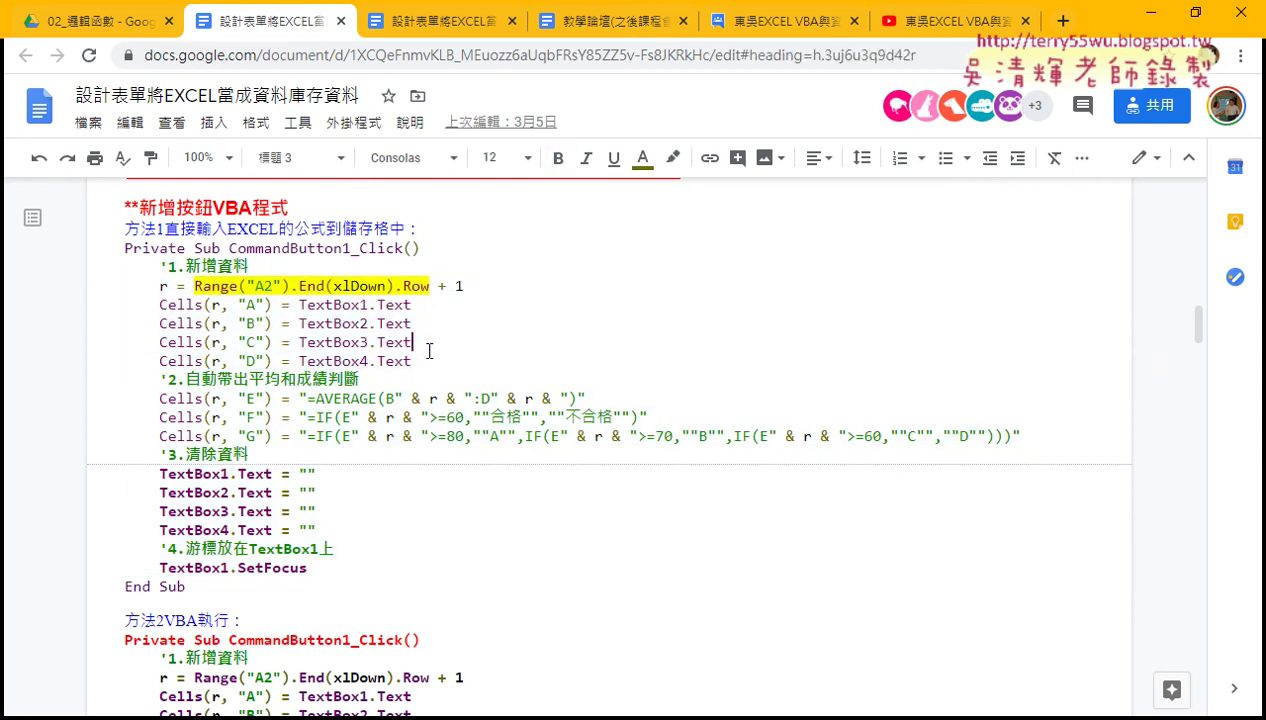
{"action": "left_click_drag", "start_coordinate": [425, 362], "coordinate": [161, 293]}
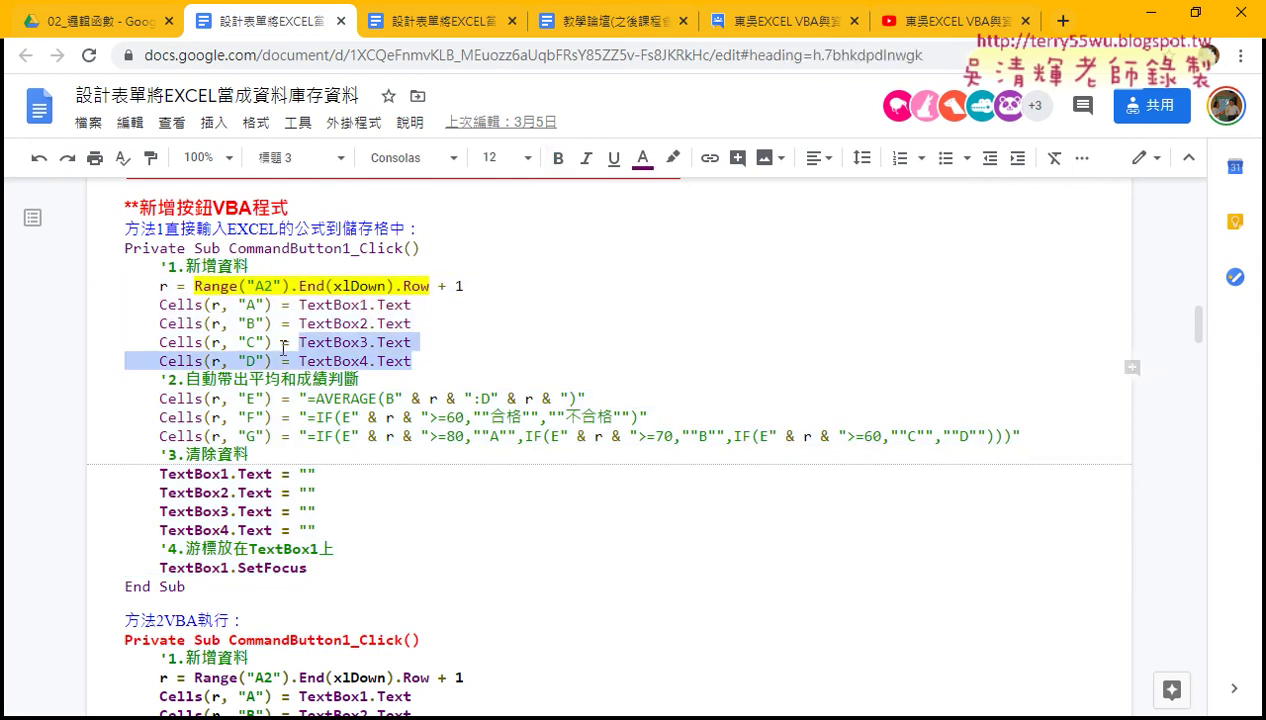
{"action": "left_click", "coordinate": [161, 288]}
{"action": "left_click_drag", "start_coordinate": [194, 286], "coordinate": [430, 285]}
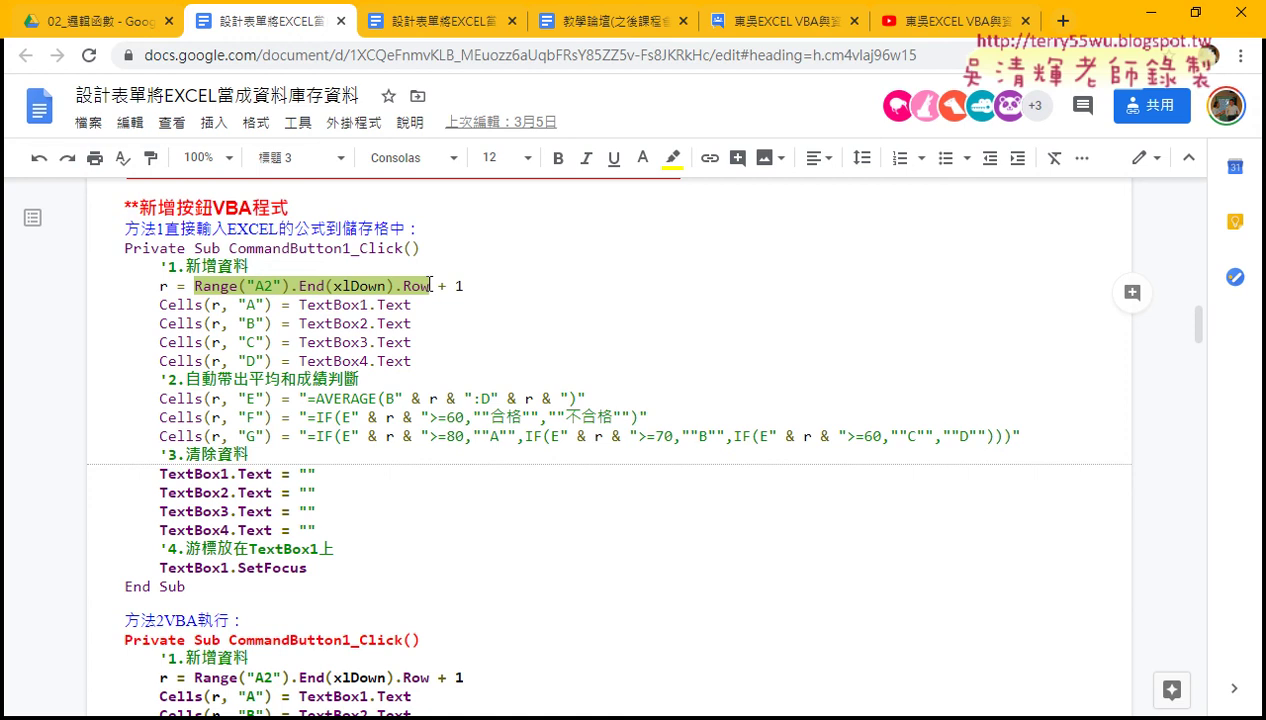
Point out the + 1 and variable r, then TextBox1.Text and TextBox4.Text in the code.
{"action": "left_click_drag", "start_coordinate": [464, 286], "coordinate": [437, 286]}
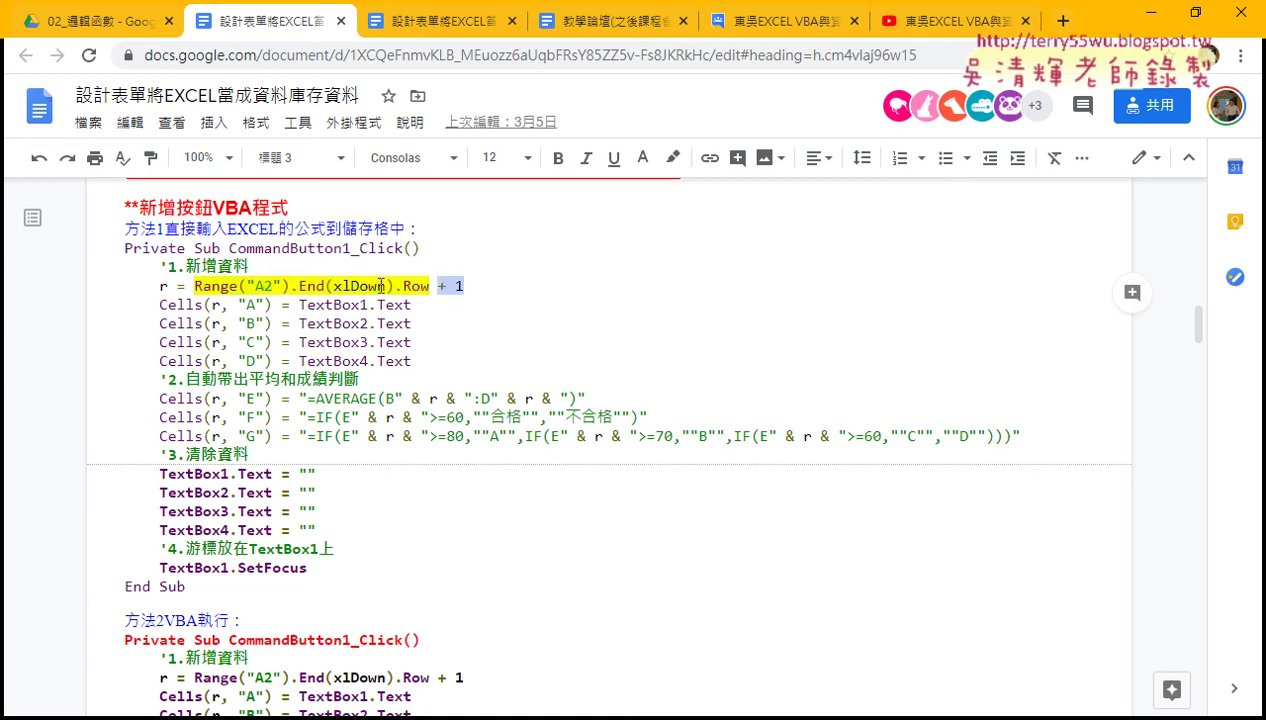
{"action": "double_click", "coordinate": [165, 287]}
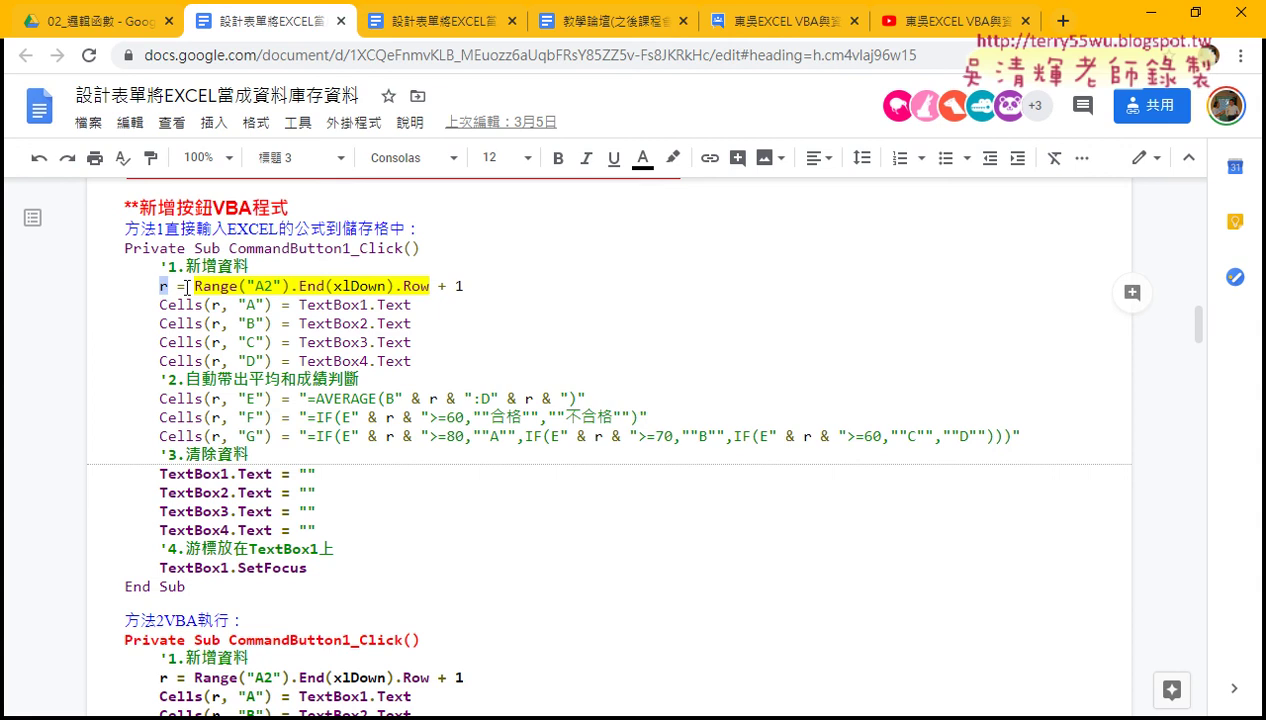
{"action": "left_click_drag", "start_coordinate": [411, 304], "coordinate": [302, 304]}
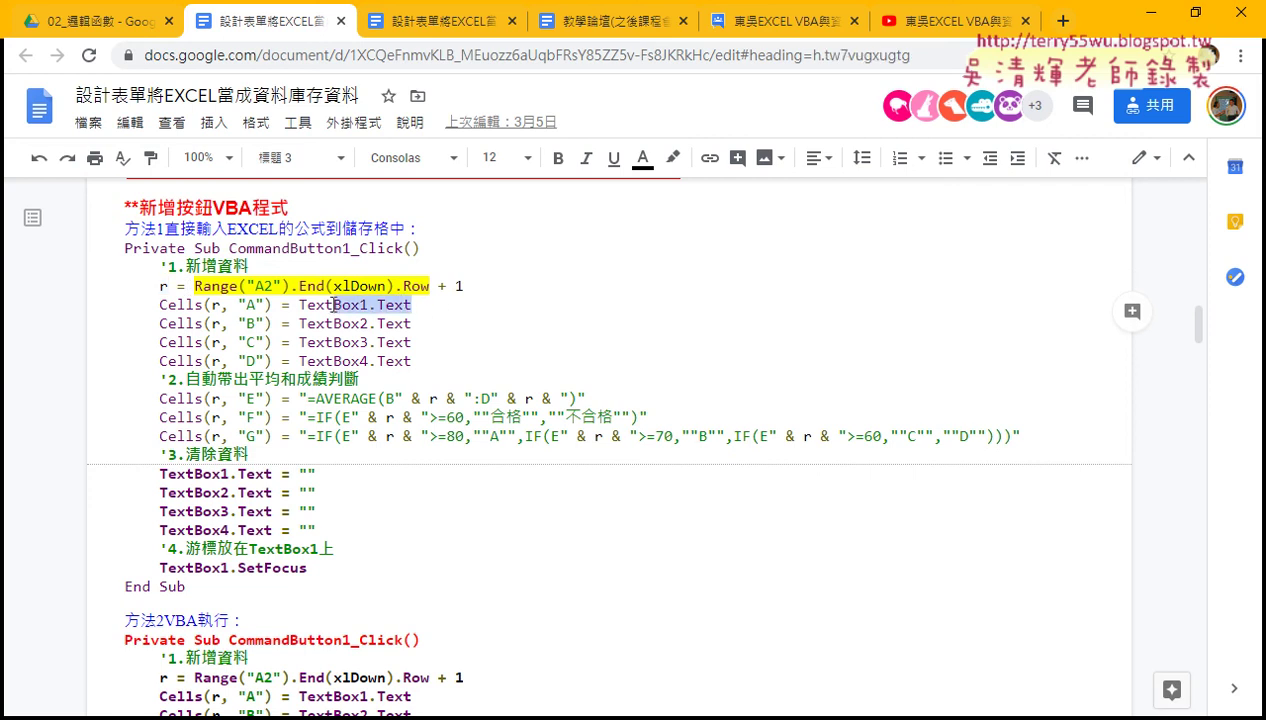
{"action": "left_click_drag", "start_coordinate": [410, 362], "coordinate": [308, 352]}
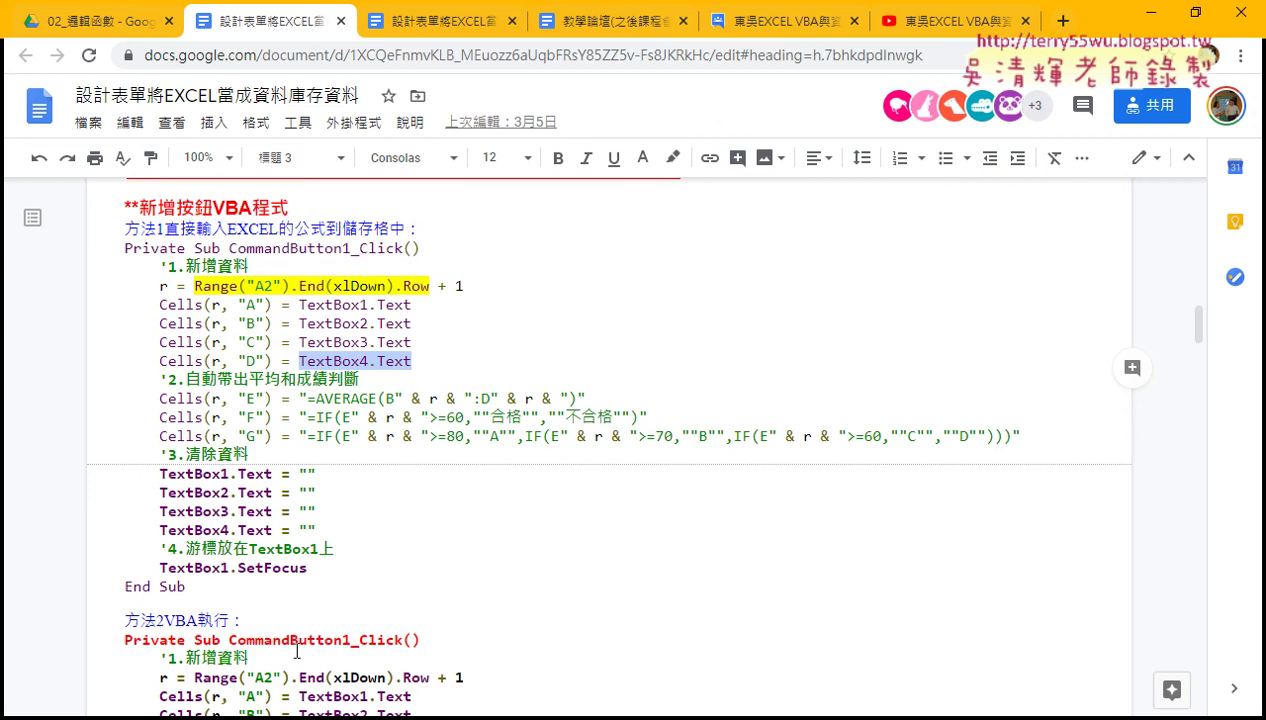
In the VBA editor, check the 姓名 and 答卷考核 text boxes are named TextBox1 and TextBox2.
{"action": "left_click", "coordinate": [412, 719]}
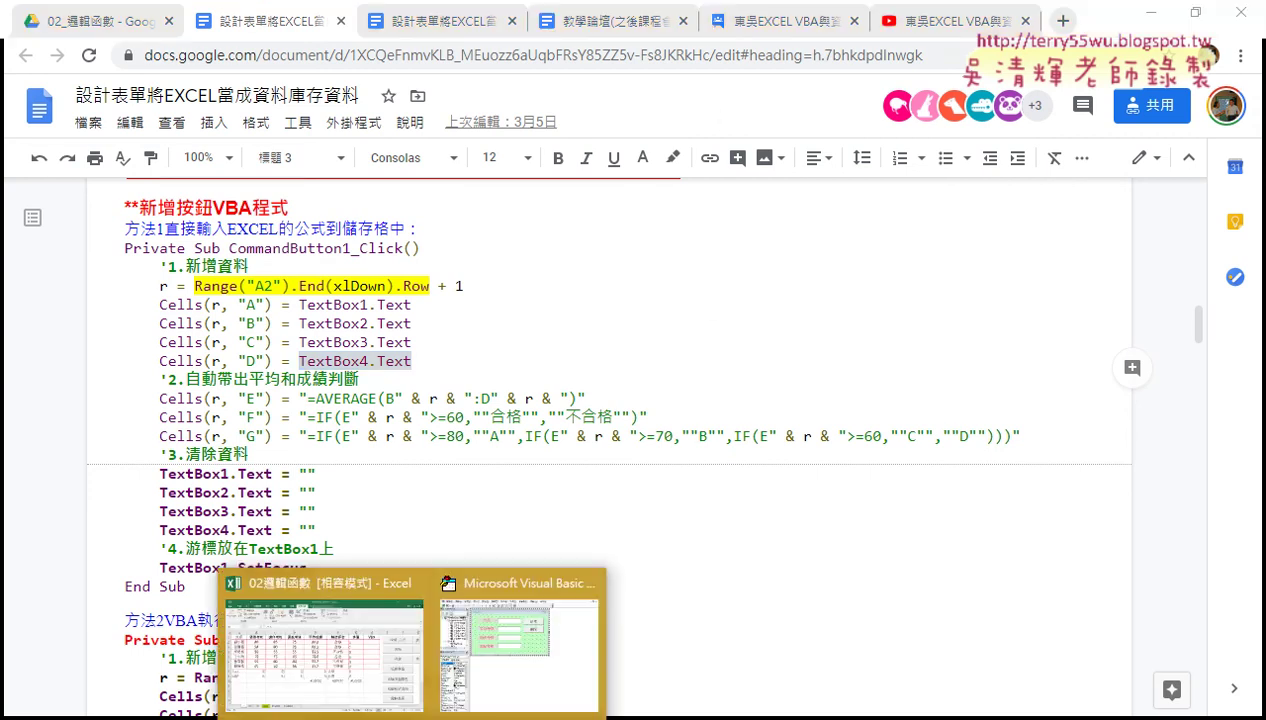
{"action": "left_click", "coordinate": [519, 645]}
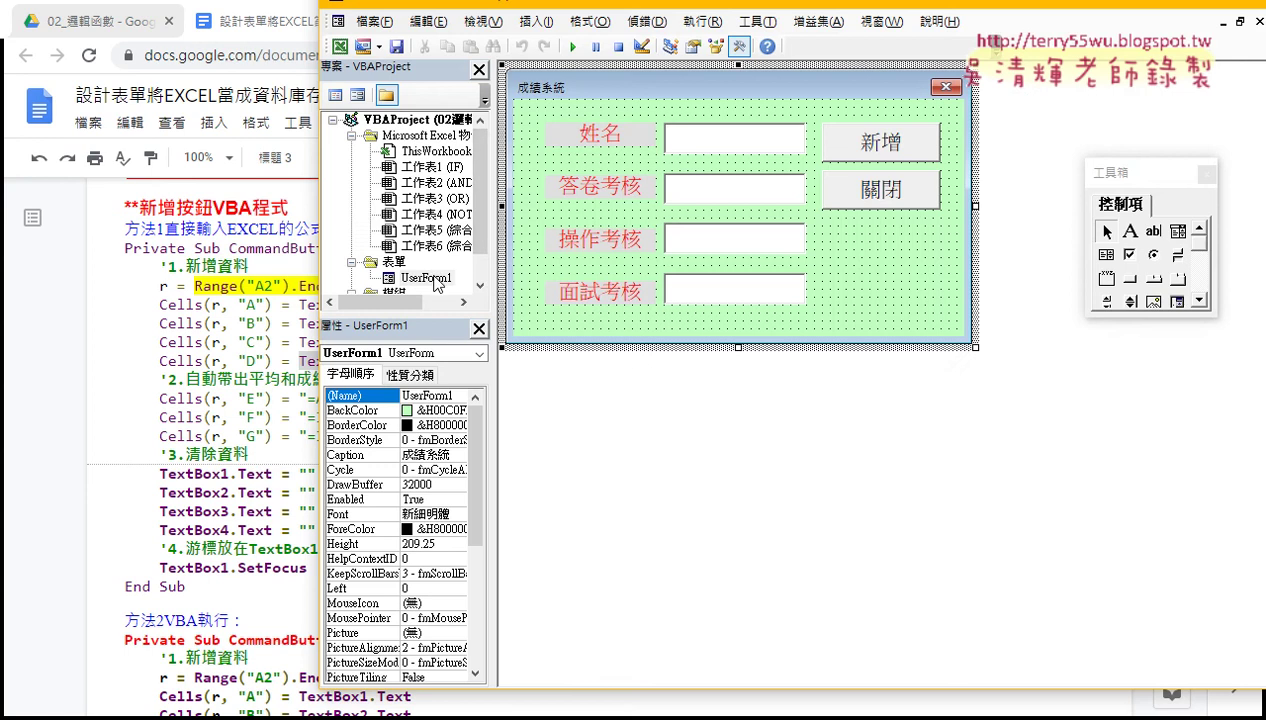
{"action": "left_click", "coordinate": [715, 143]}
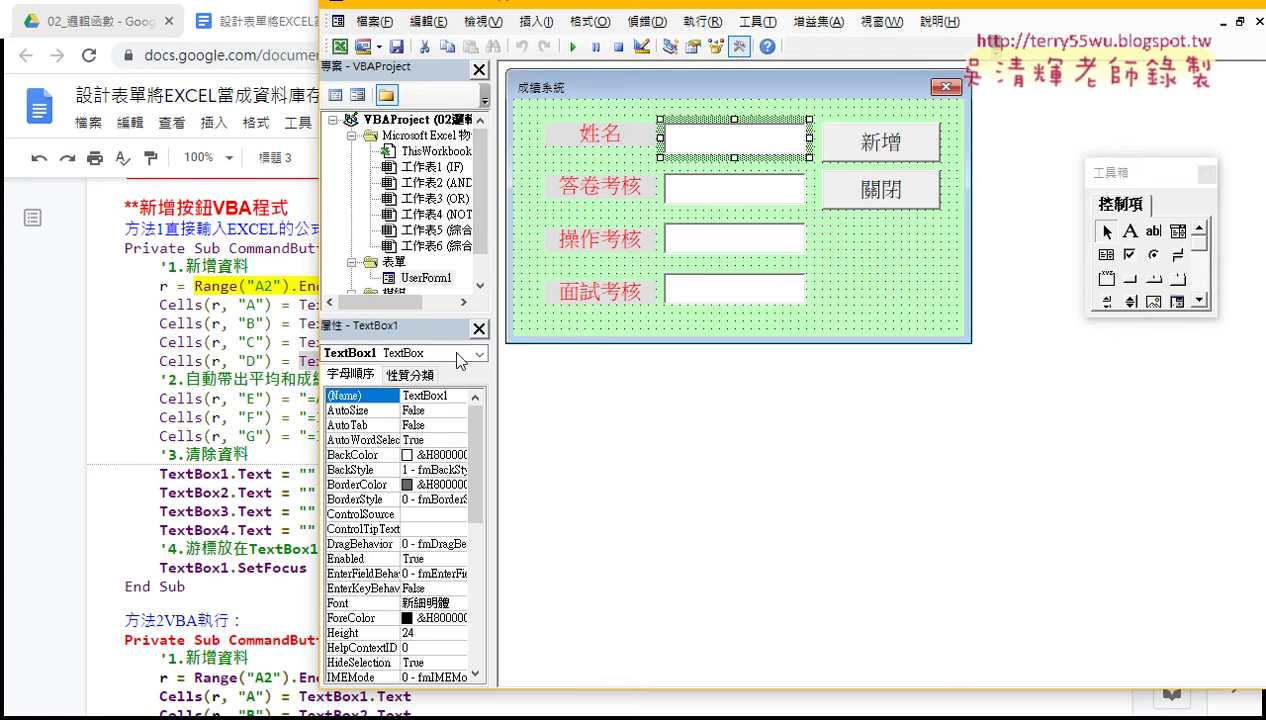
{"action": "left_click", "coordinate": [437, 400]}
{"action": "double_click", "coordinate": [437, 400]}
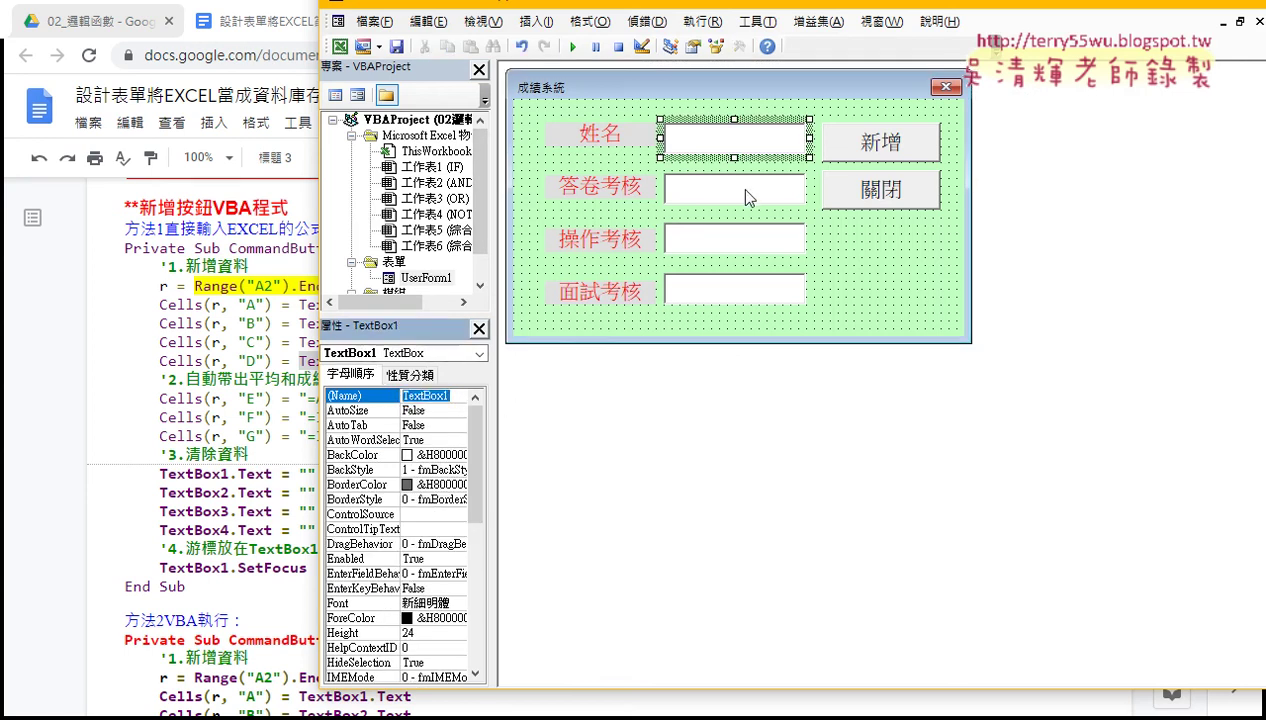
{"action": "left_click", "coordinate": [747, 197]}
{"action": "double_click", "coordinate": [449, 399]}
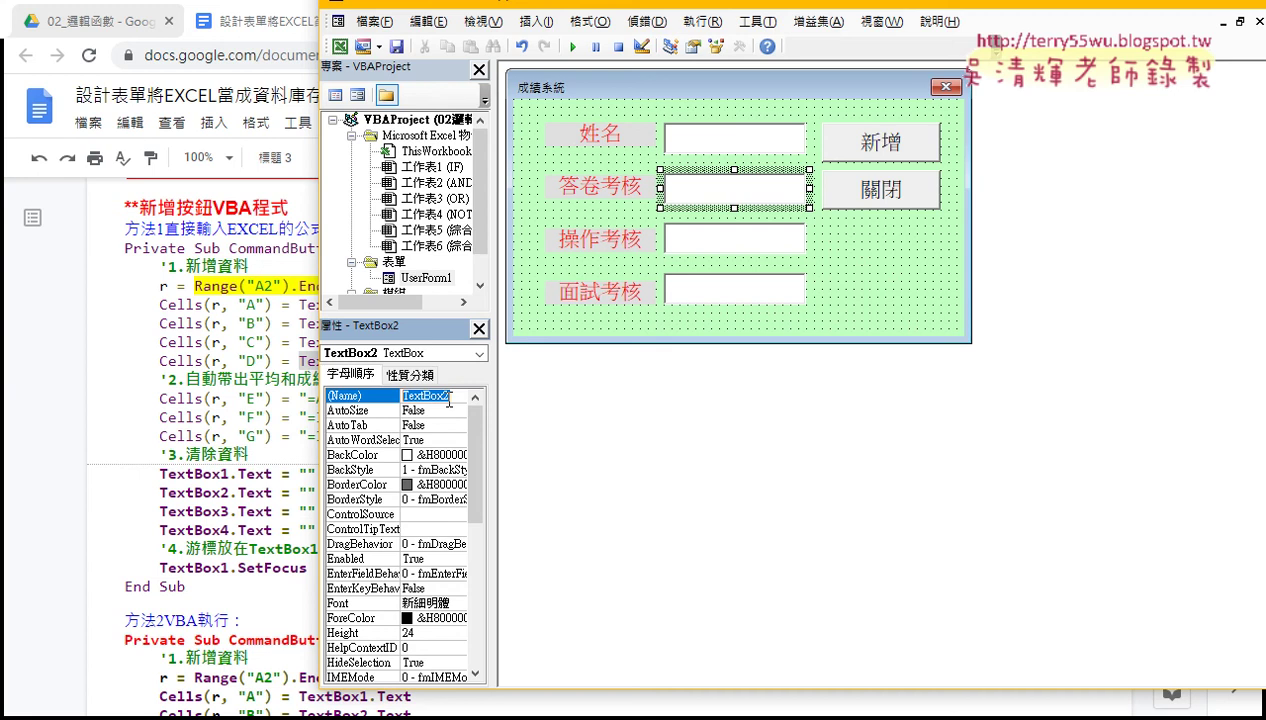
{"action": "left_click", "coordinate": [756, 141]}
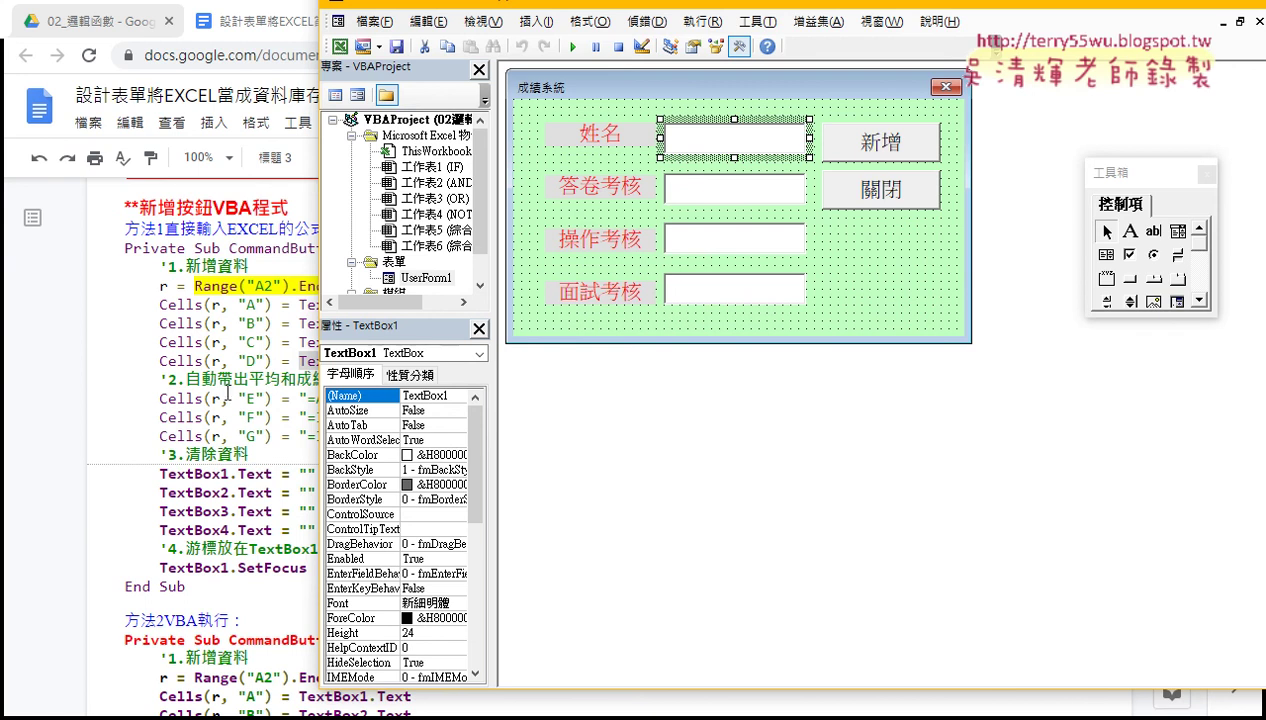
Back in the notes, highlight the AVERAGE formula, the four text-box-clearing lines and SetFocus.
{"action": "left_click", "coordinate": [228, 398]}
{"action": "left_click_drag", "start_coordinate": [307, 398], "coordinate": [578, 398]}
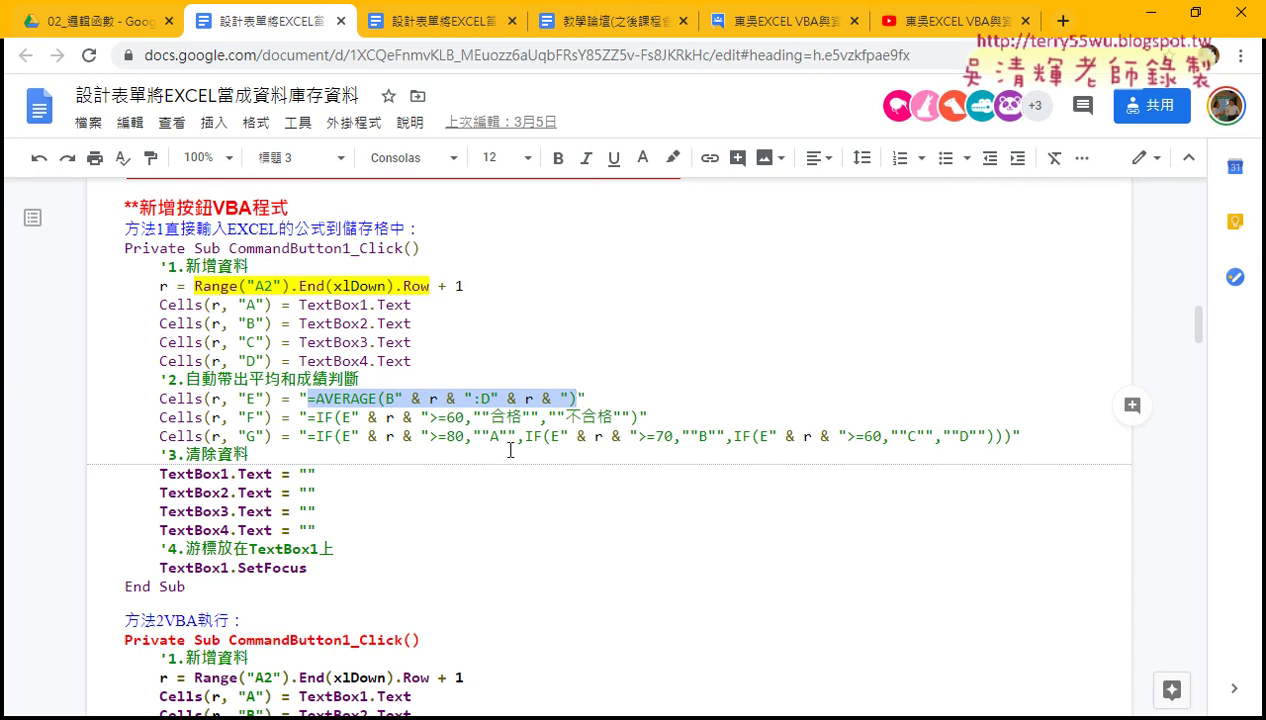
{"action": "left_click_drag", "start_coordinate": [318, 530], "coordinate": [100, 474]}
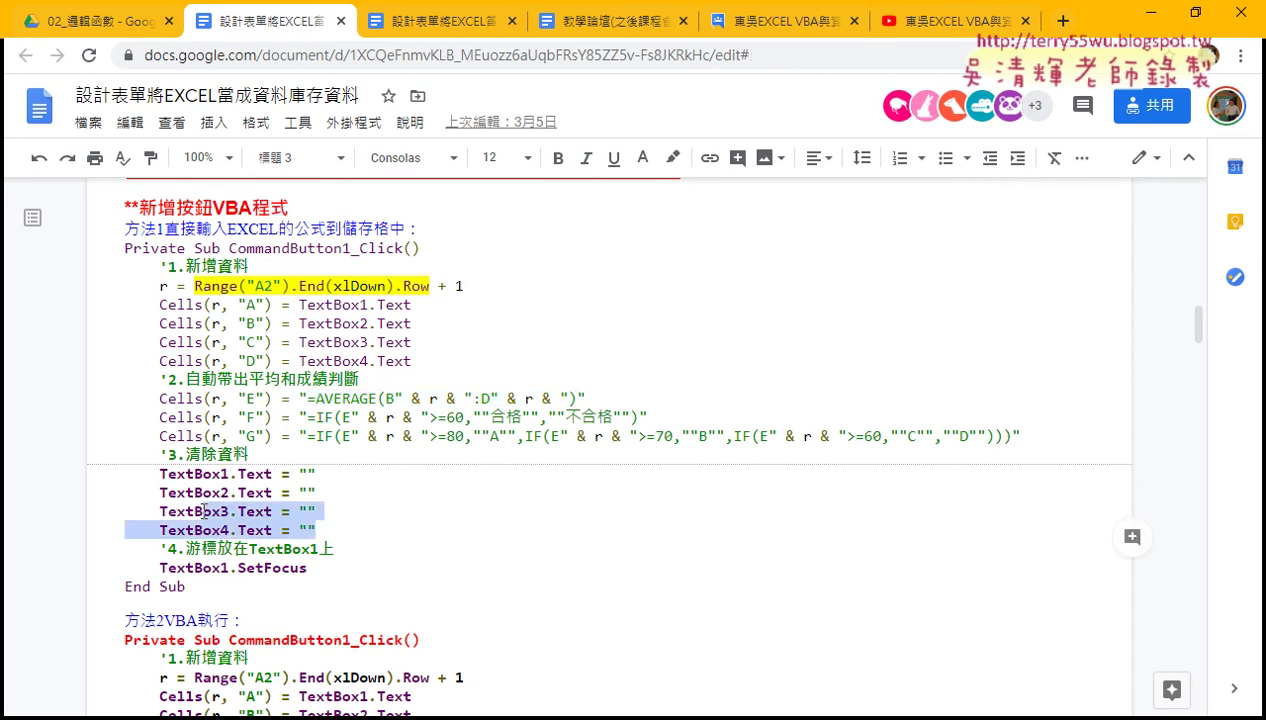
{"action": "left_click", "coordinate": [315, 568]}
{"action": "left_click_drag", "start_coordinate": [315, 568], "coordinate": [237, 568]}
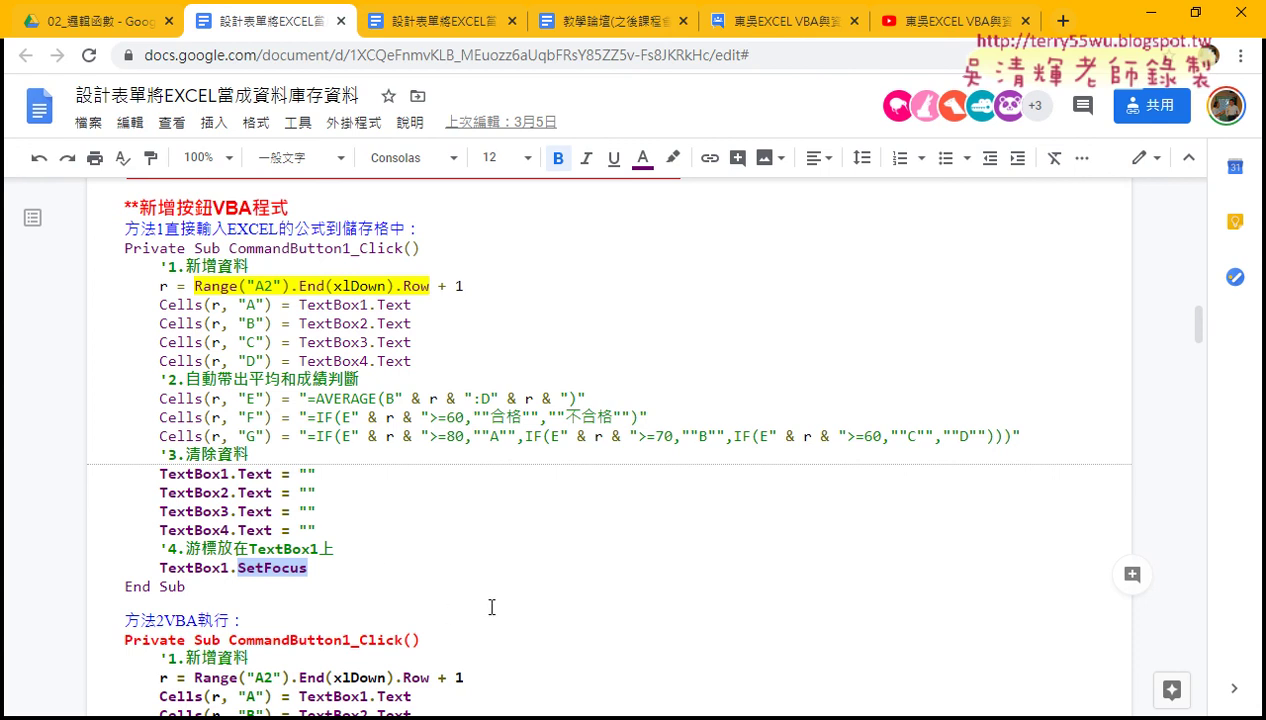
Scroll down to the 方法2VBA執行 code block.
{"action": "scroll", "coordinate": [487, 600], "scroll_direction": "down", "scroll_amount": 3}
{"action": "scroll", "coordinate": [521, 451], "scroll_direction": "up", "scroll_amount": 2}
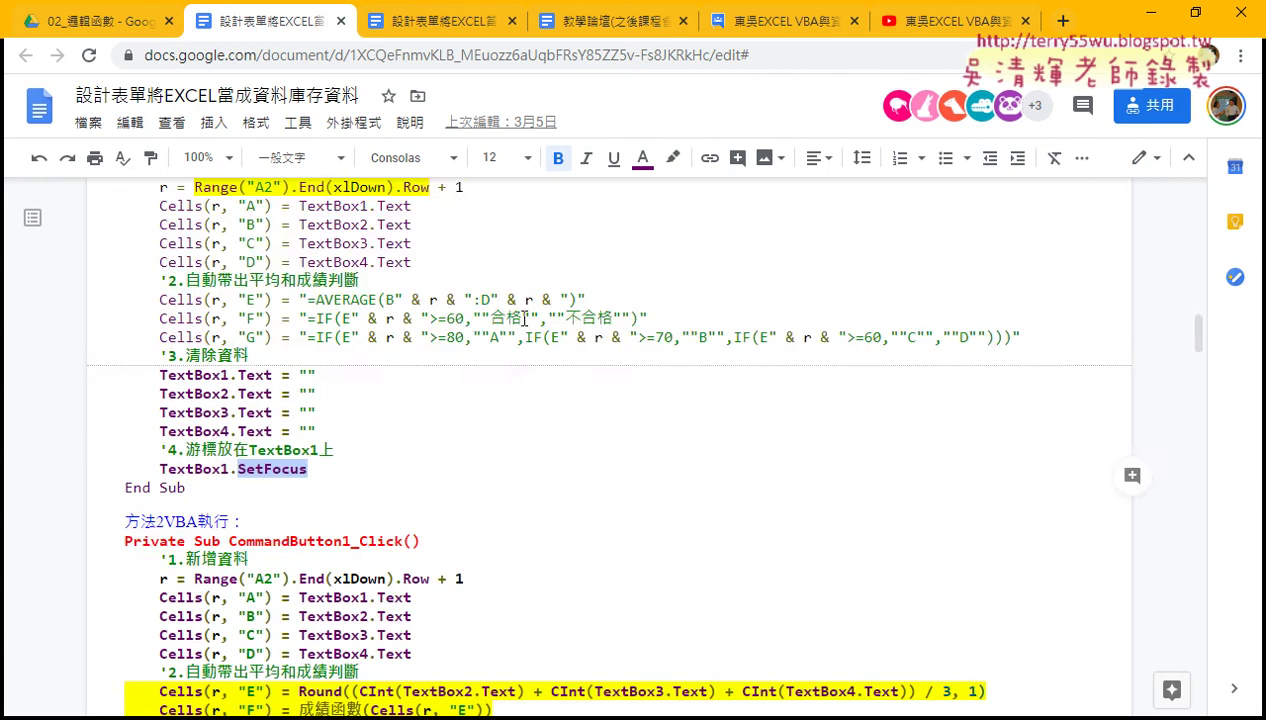
{"action": "scroll", "coordinate": [509, 338], "scroll_direction": "down", "scroll_amount": 2}
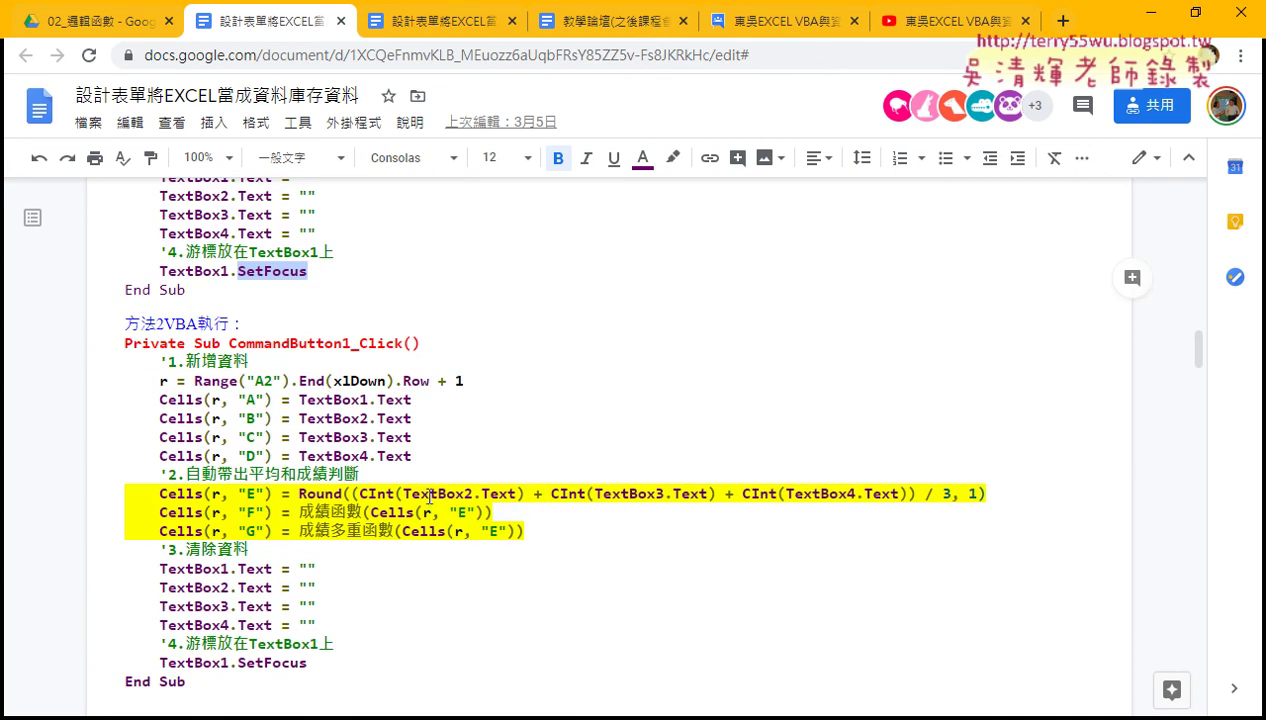
Scroll past the formatting code and highlight the HorizontalAlignment = xlCenter and red Borders.Color lines.
{"action": "left_click", "coordinate": [424, 490]}
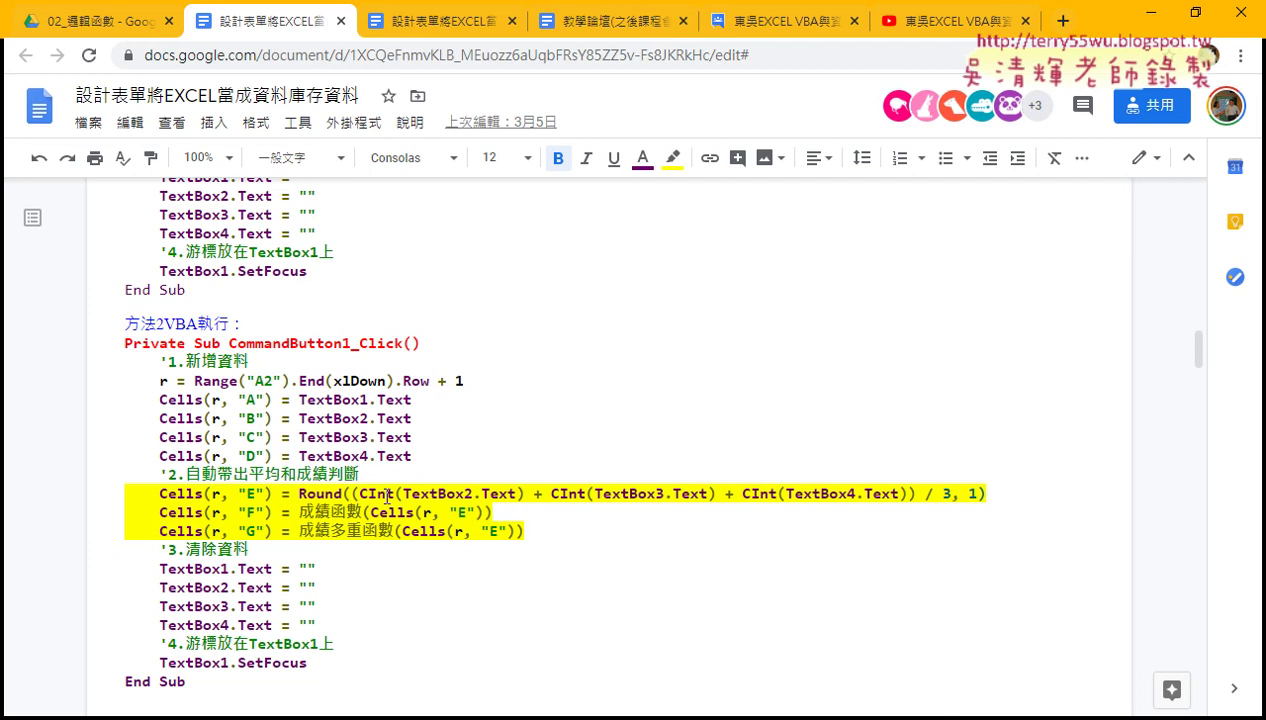
{"action": "scroll", "coordinate": [658, 528], "scroll_direction": "down", "scroll_amount": 3}
{"action": "scroll", "coordinate": [700, 535], "scroll_direction": "down", "scroll_amount": 2}
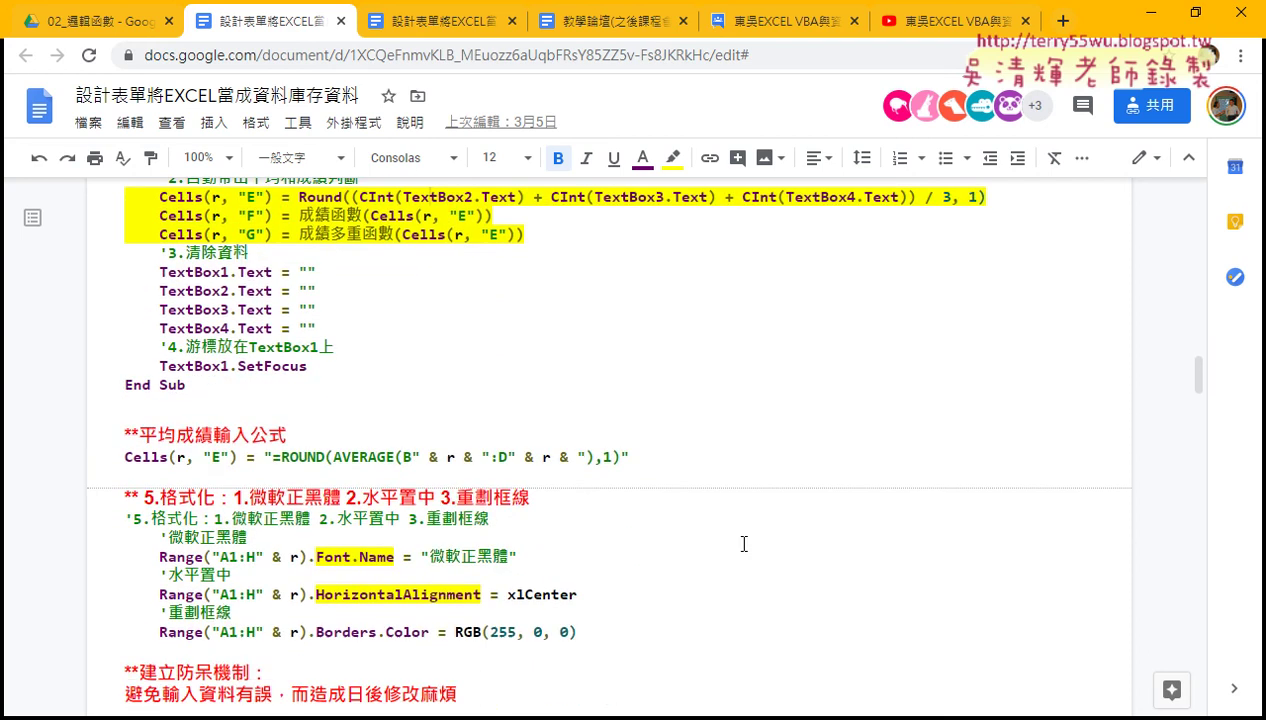
{"action": "scroll", "coordinate": [745, 547], "scroll_direction": "down", "scroll_amount": 2}
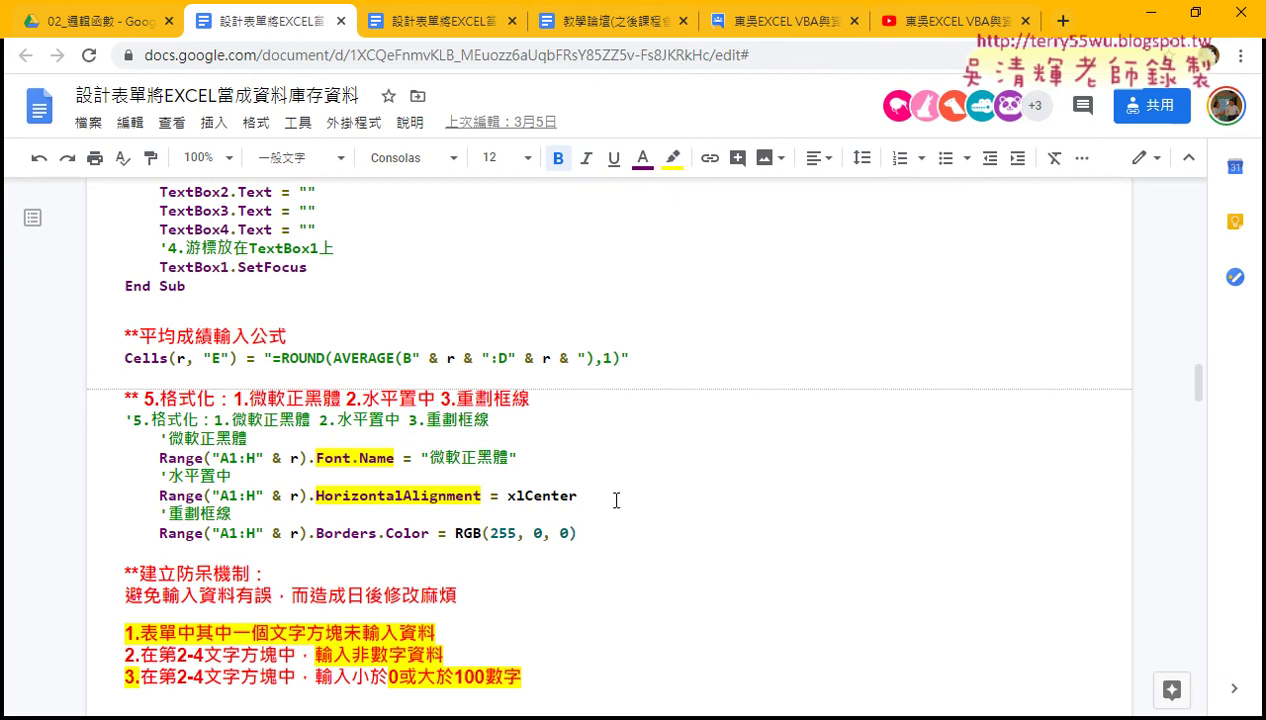
{"action": "left_click_drag", "start_coordinate": [610, 495], "coordinate": [320, 502]}
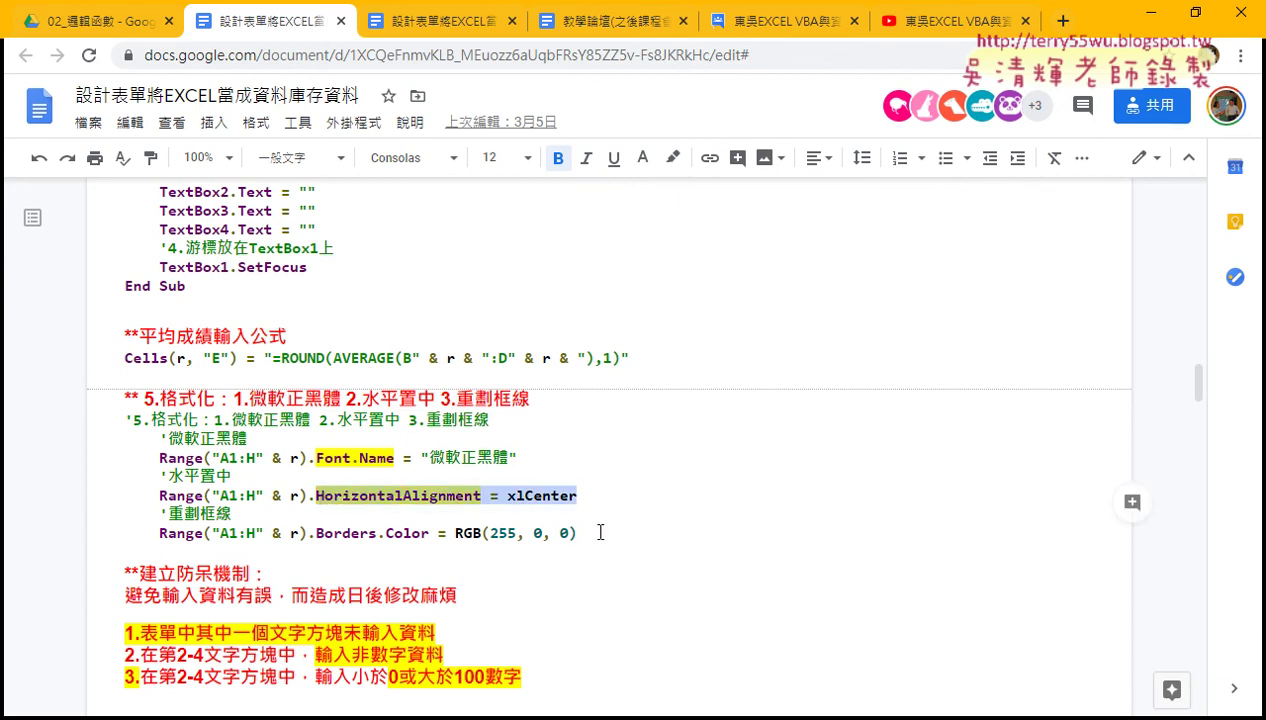
{"action": "left_click_drag", "start_coordinate": [585, 533], "coordinate": [158, 533]}
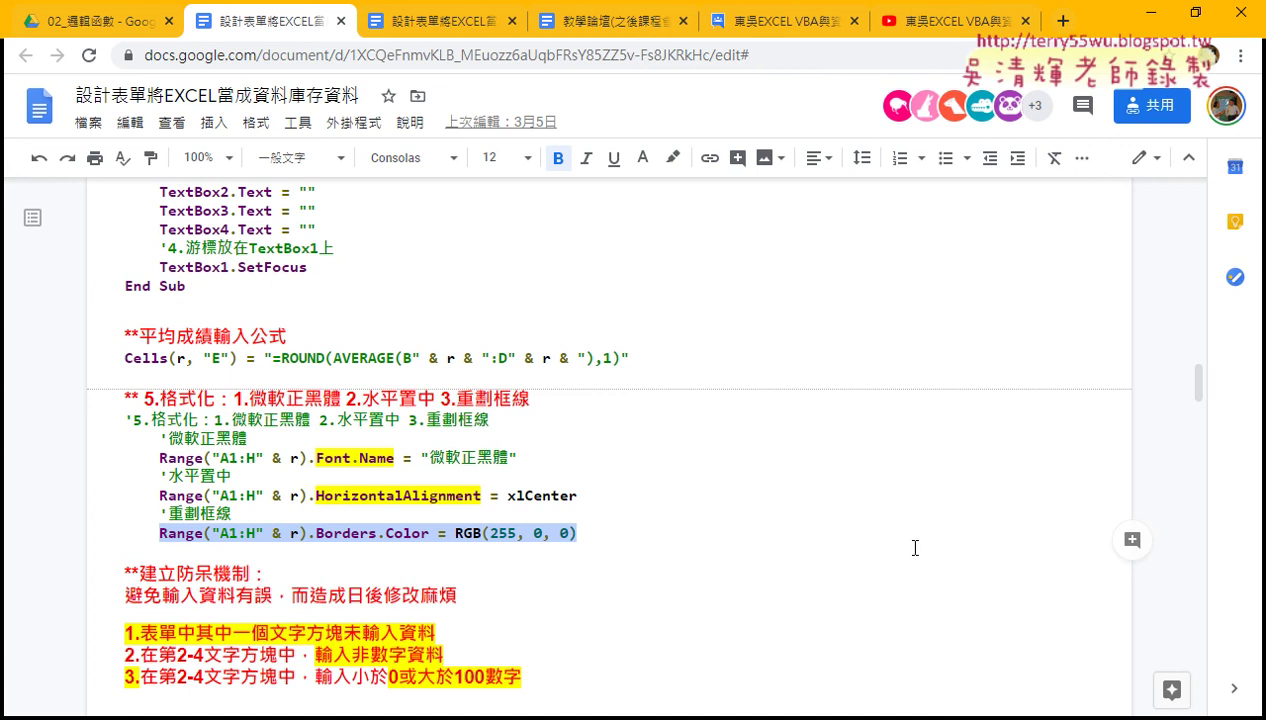
Scroll down to the 建立防呆機制 section showing the 請輸入資料!! warning example.
{"action": "scroll", "coordinate": [915, 548], "scroll_direction": "down", "scroll_amount": 1}
{"action": "scroll", "coordinate": [915, 548], "scroll_direction": "down", "scroll_amount": 2}
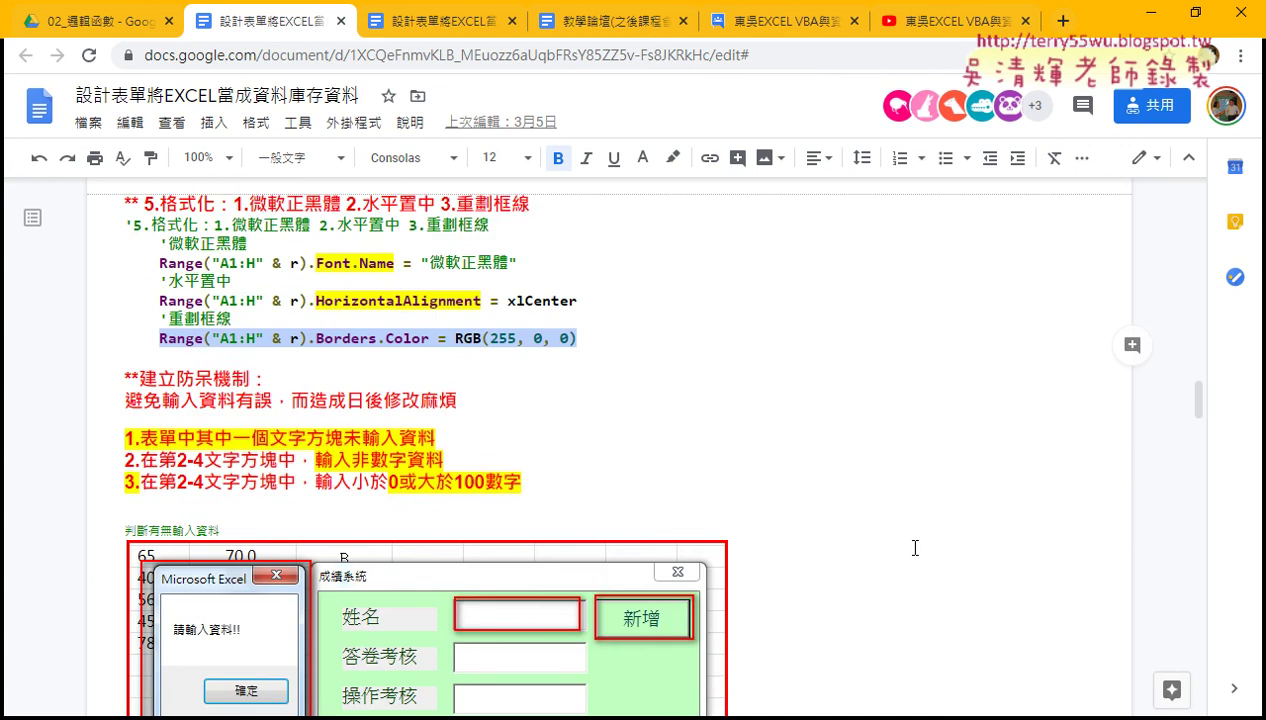
{"action": "scroll", "coordinate": [915, 548], "scroll_direction": "down", "scroll_amount": 2}
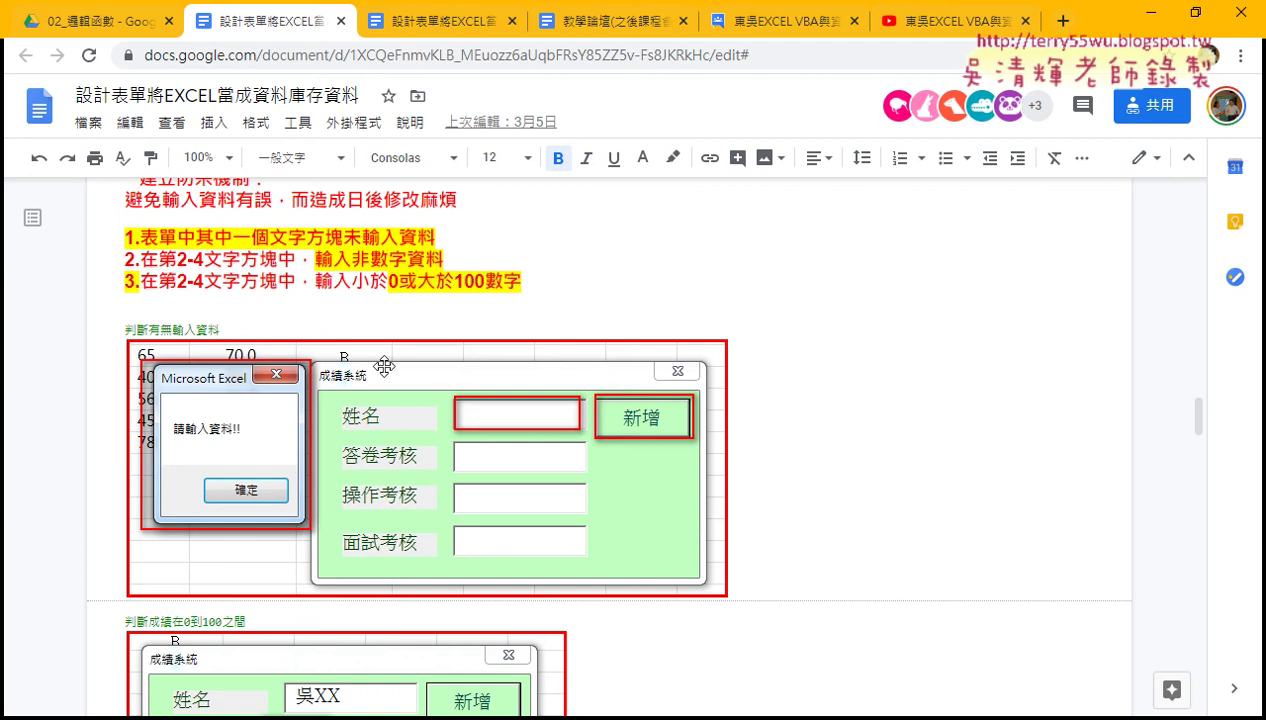
{"action": "scroll", "coordinate": [378, 360], "scroll_direction": "up", "scroll_amount": 2}
{"action": "left_click_drag", "start_coordinate": [177, 277], "coordinate": [250, 277]}
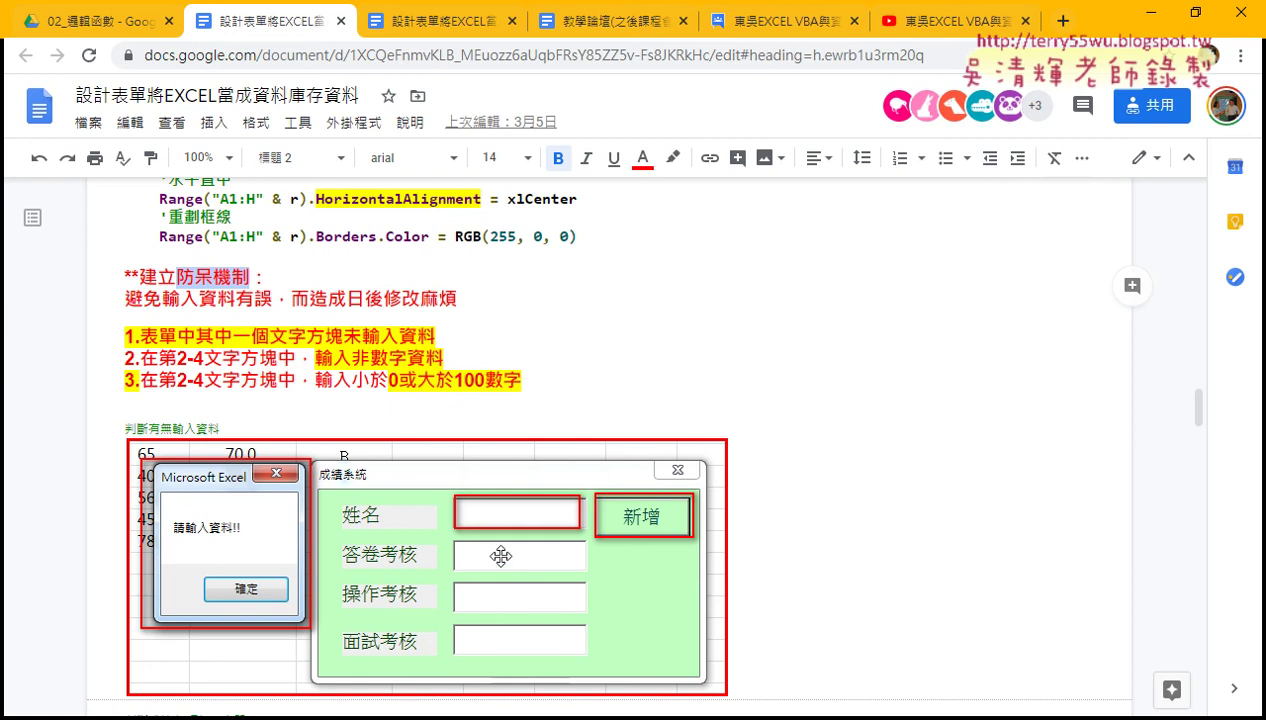
{"action": "left_click_drag", "start_coordinate": [437, 335], "coordinate": [344, 335]}
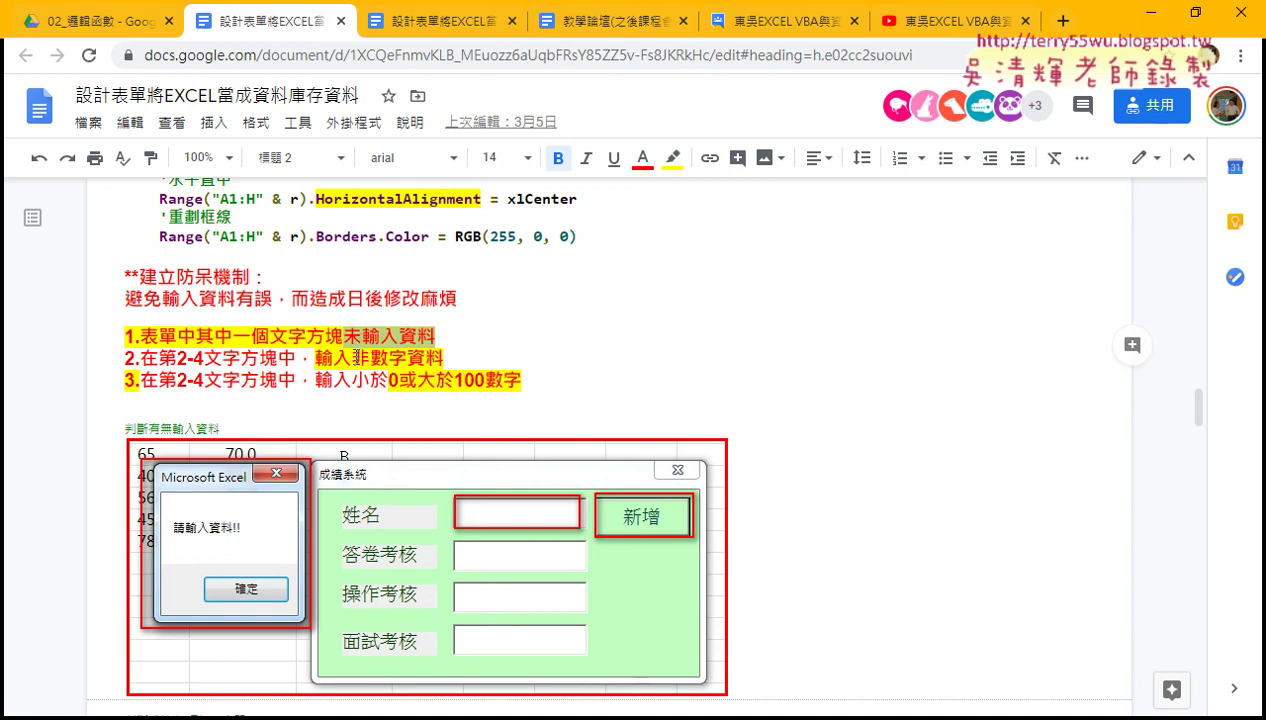
{"action": "left_click_drag", "start_coordinate": [350, 357], "coordinate": [445, 357]}
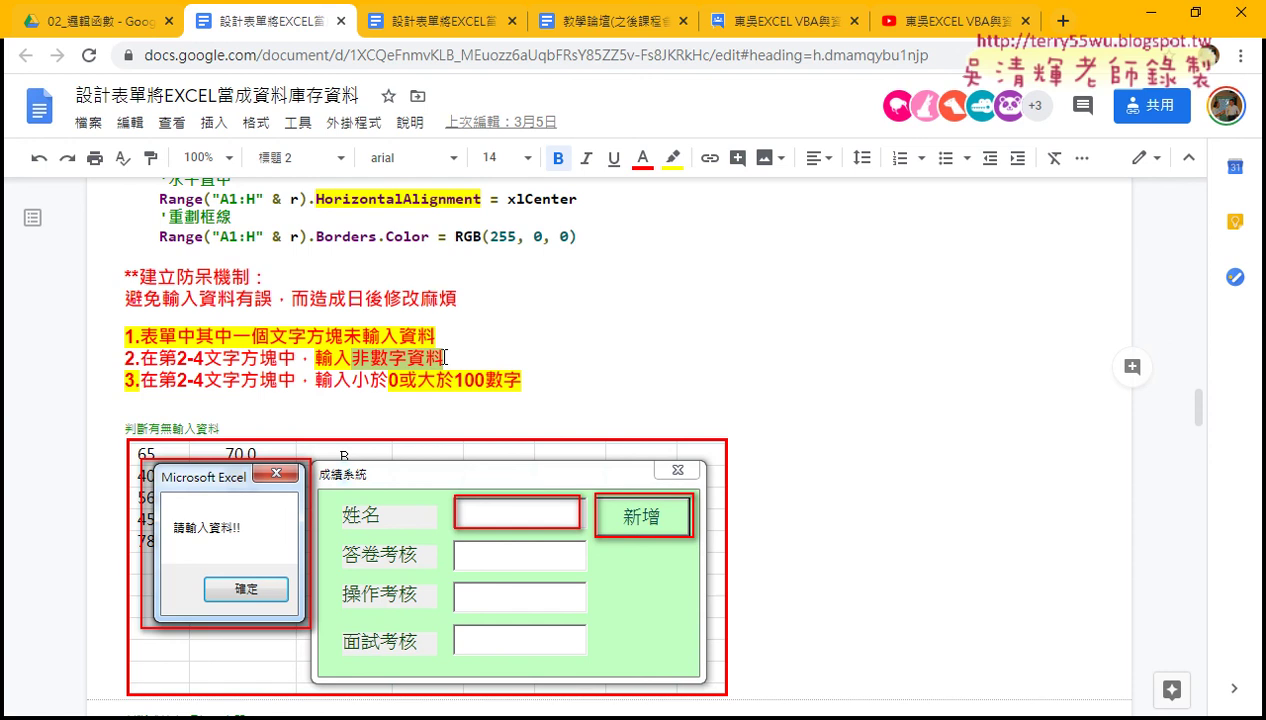
{"action": "left_click_drag", "start_coordinate": [350, 381], "coordinate": [487, 385]}
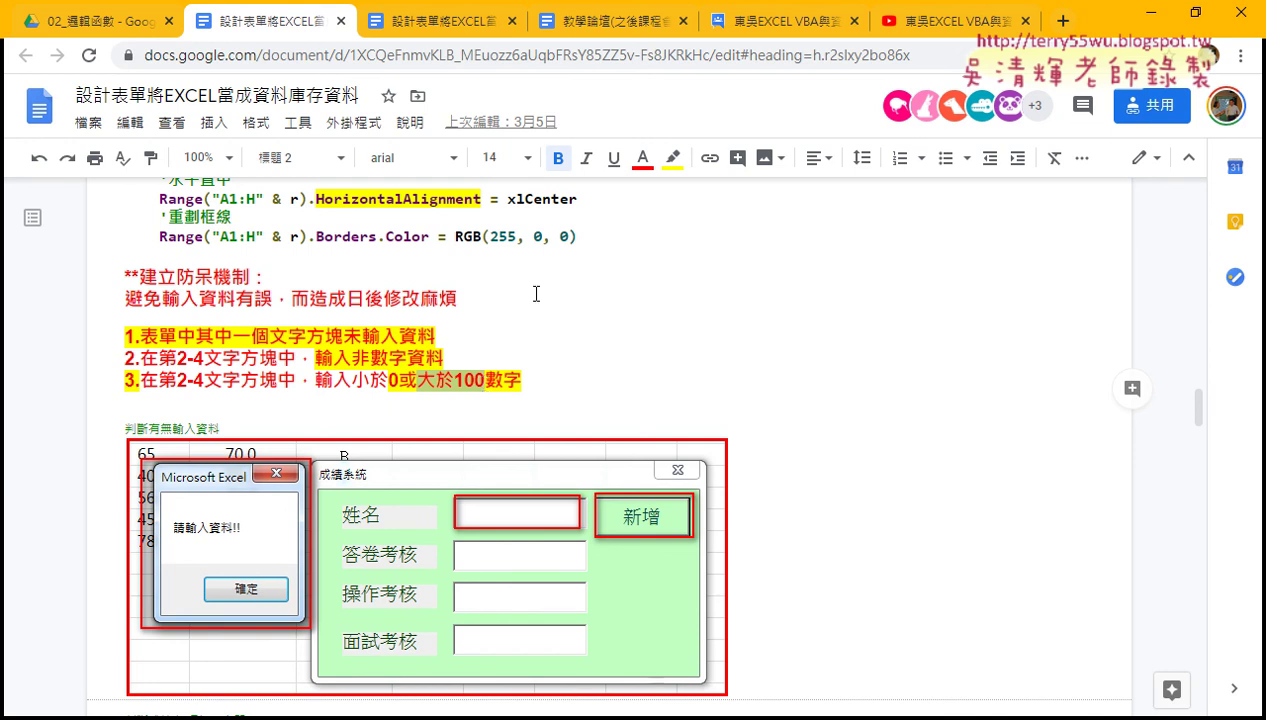
{"action": "left_click_drag", "start_coordinate": [436, 336], "coordinate": [348, 336]}
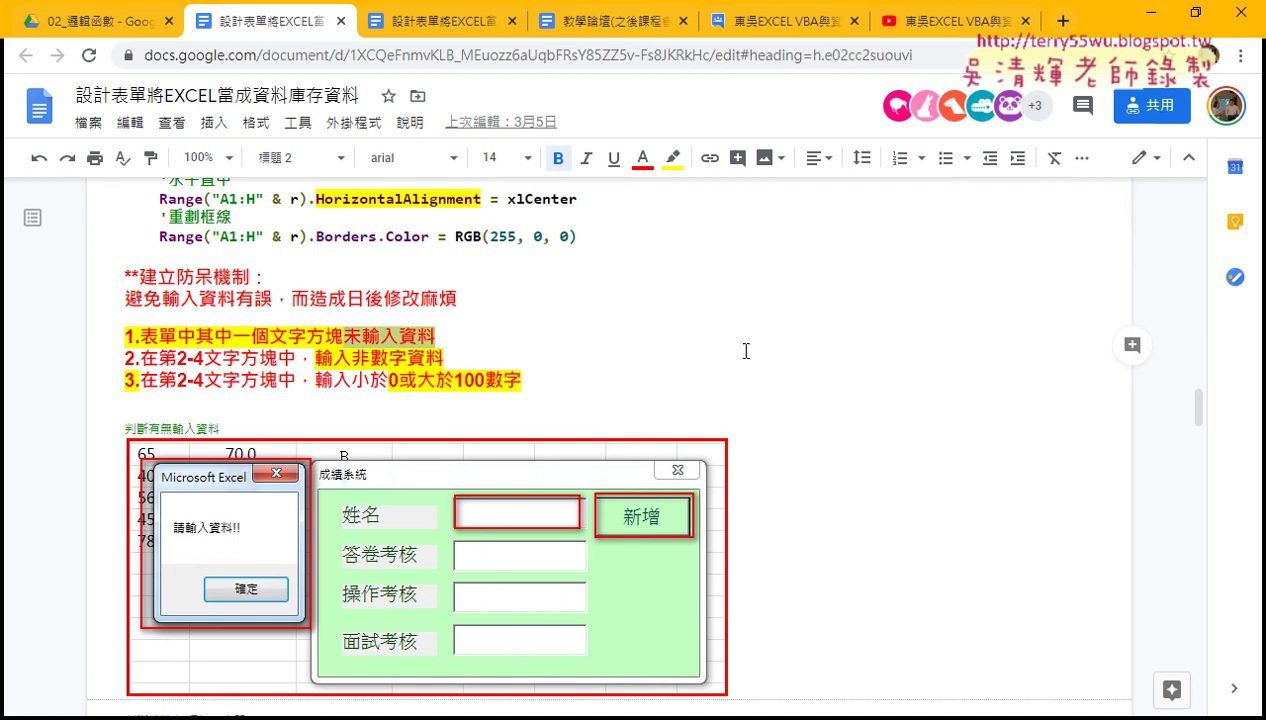
Scroll to the validation code and select the comment plus the TextBox1 blank-check If block.
{"action": "scroll", "coordinate": [783, 351], "scroll_direction": "down", "scroll_amount": 1}
{"action": "scroll", "coordinate": [792, 355], "scroll_direction": "down", "scroll_amount": 2}
{"action": "scroll", "coordinate": [792, 355], "scroll_direction": "down", "scroll_amount": 2}
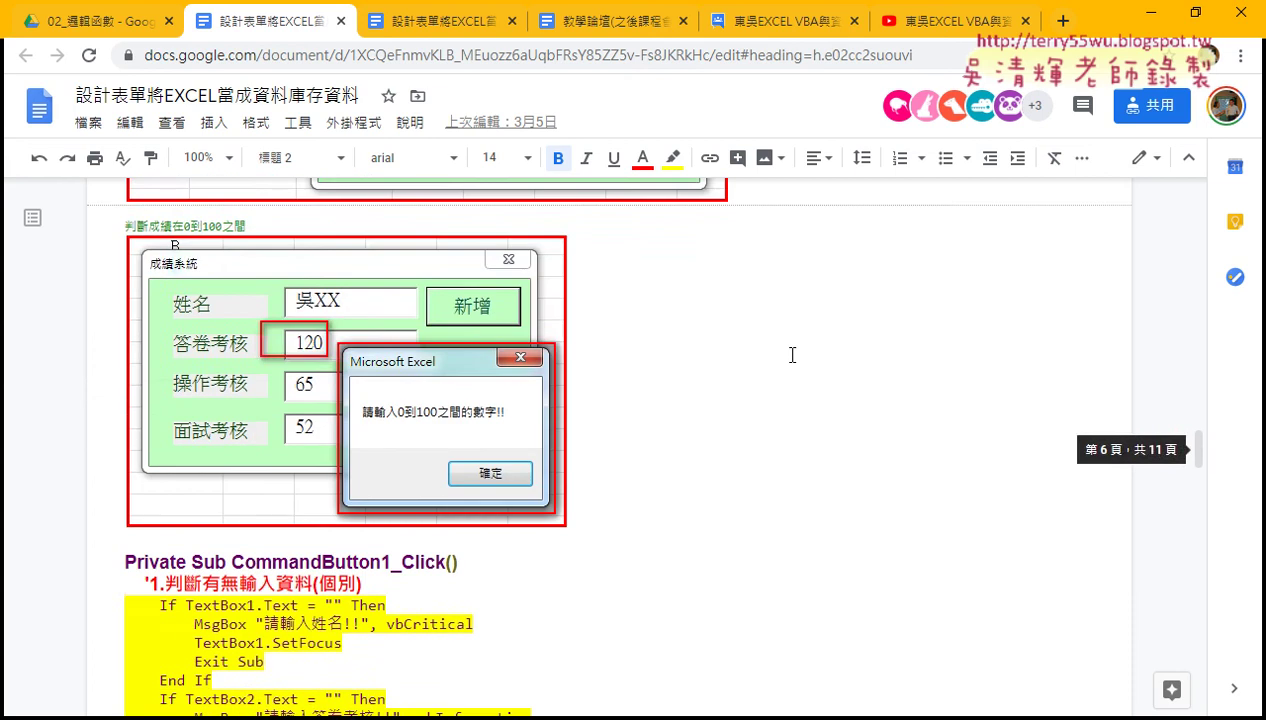
{"action": "scroll", "coordinate": [792, 355], "scroll_direction": "down", "scroll_amount": 2}
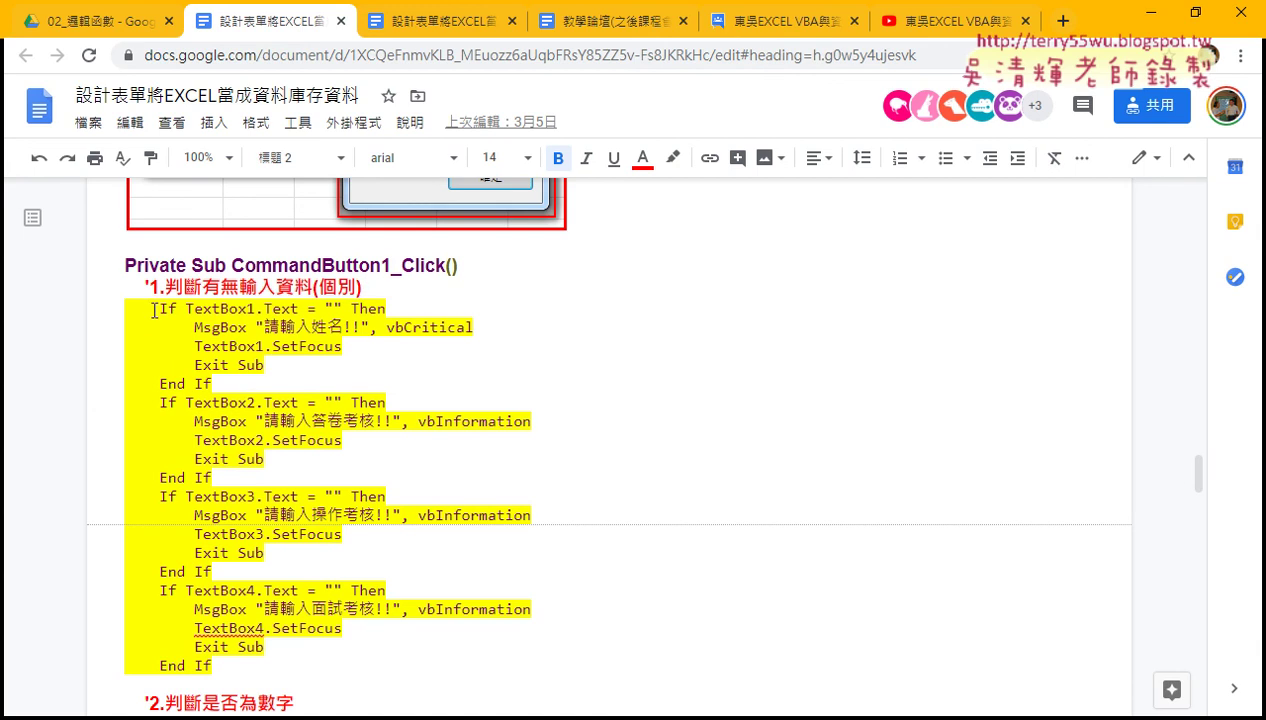
{"action": "left_click_drag", "start_coordinate": [154, 311], "coordinate": [606, 386]}
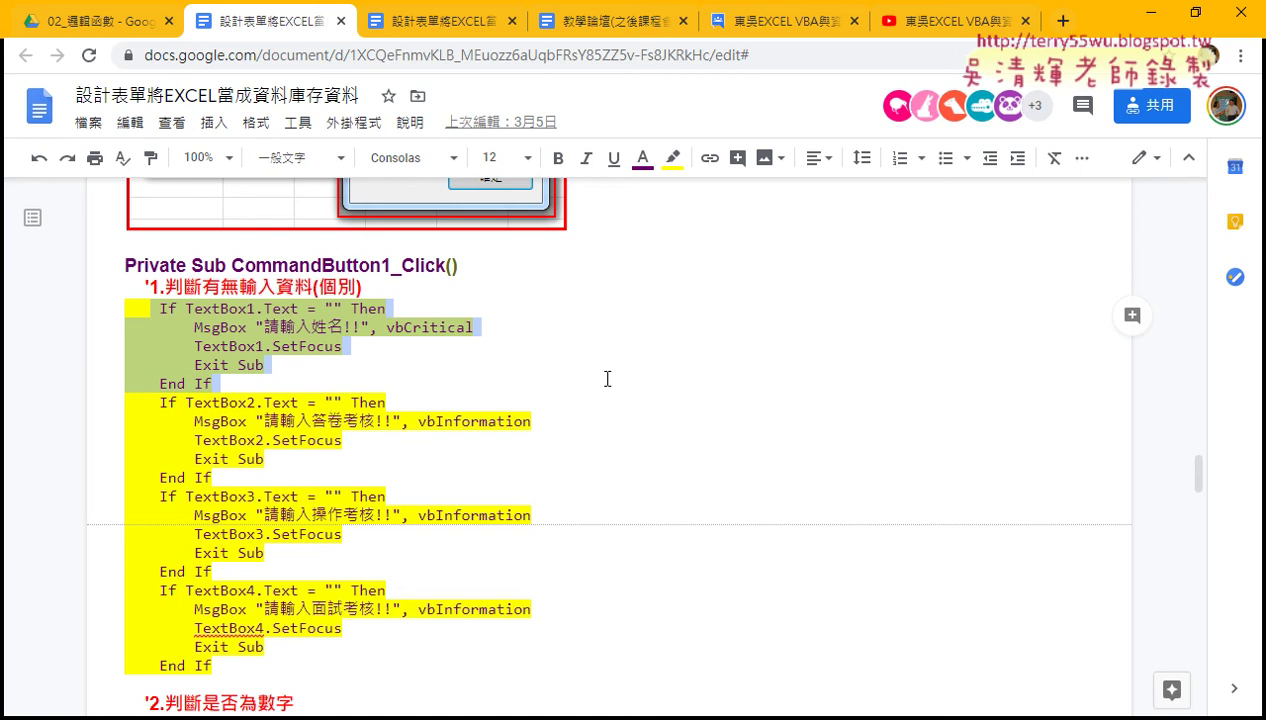
{"action": "left_click", "coordinate": [305, 375]}
{"action": "mouse_move", "coordinate": [160, 384]}
{"action": "left_mouse_down"}
{"action": "mouse_move", "coordinate": [104, 333]}
{"action": "mouse_move", "coordinate": [107, 288]}
{"action": "left_mouse_up"}
{"action": "key", "text": "ctrl+c"}
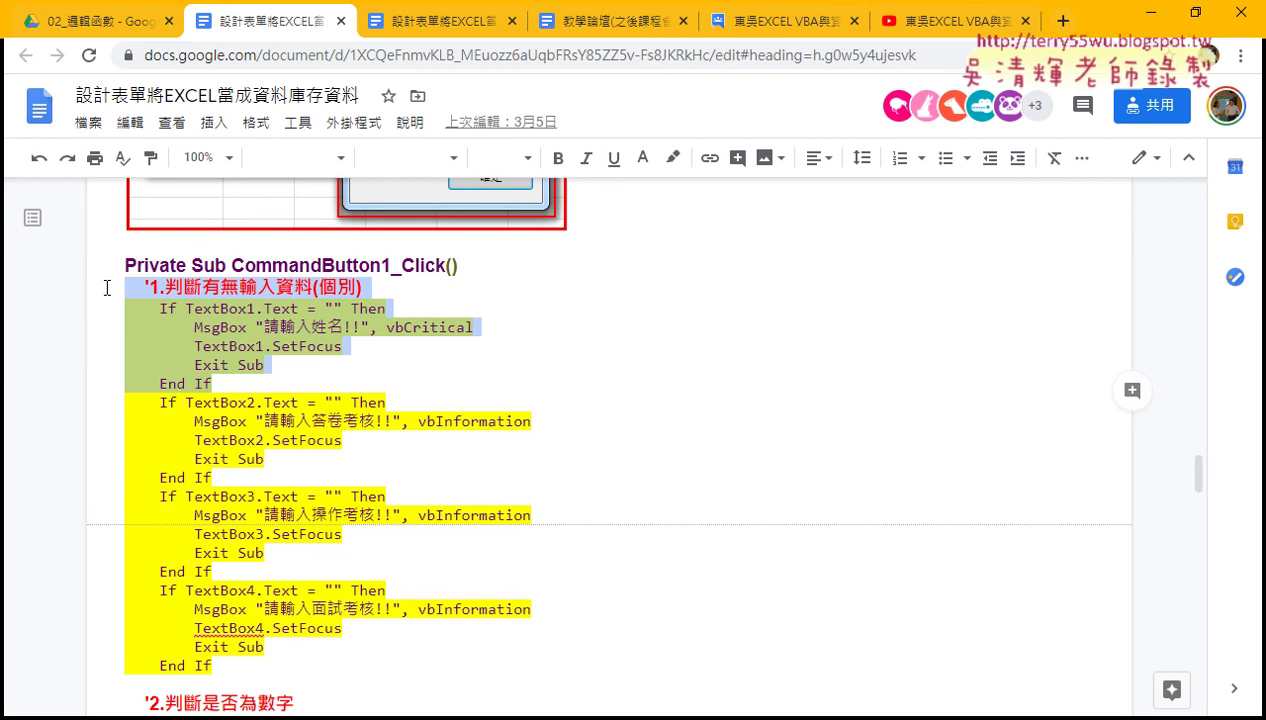
Open the 新增 button's CommandButton1_Click code in the VBA editor.
{"action": "left_click", "coordinate": [414, 715]}
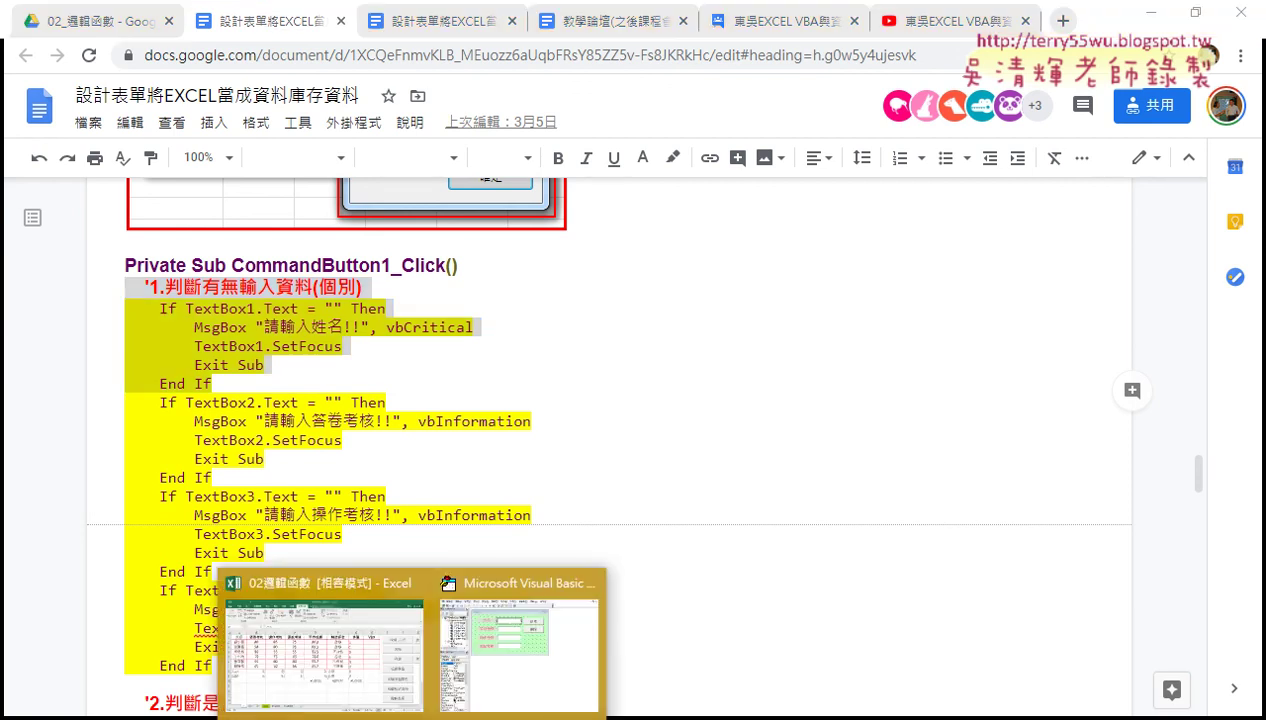
{"action": "left_click", "coordinate": [525, 645]}
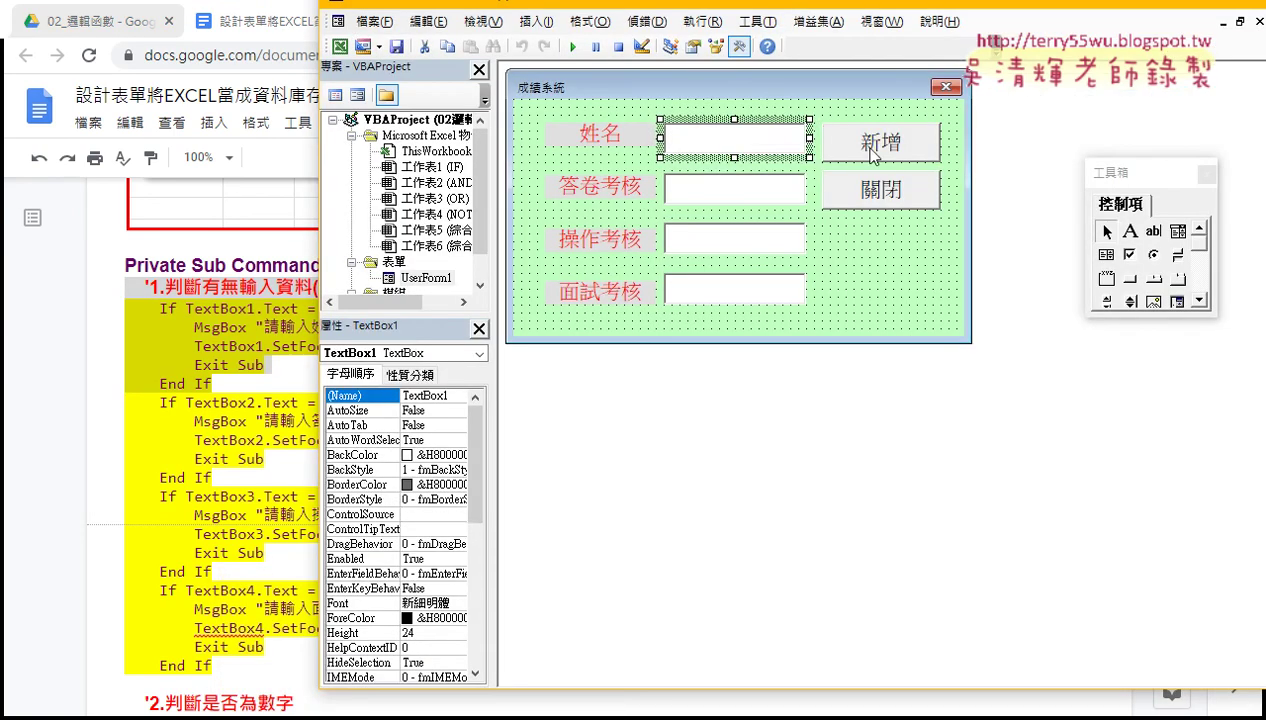
{"action": "left_click", "coordinate": [868, 146]}
{"action": "double_click", "coordinate": [868, 146]}
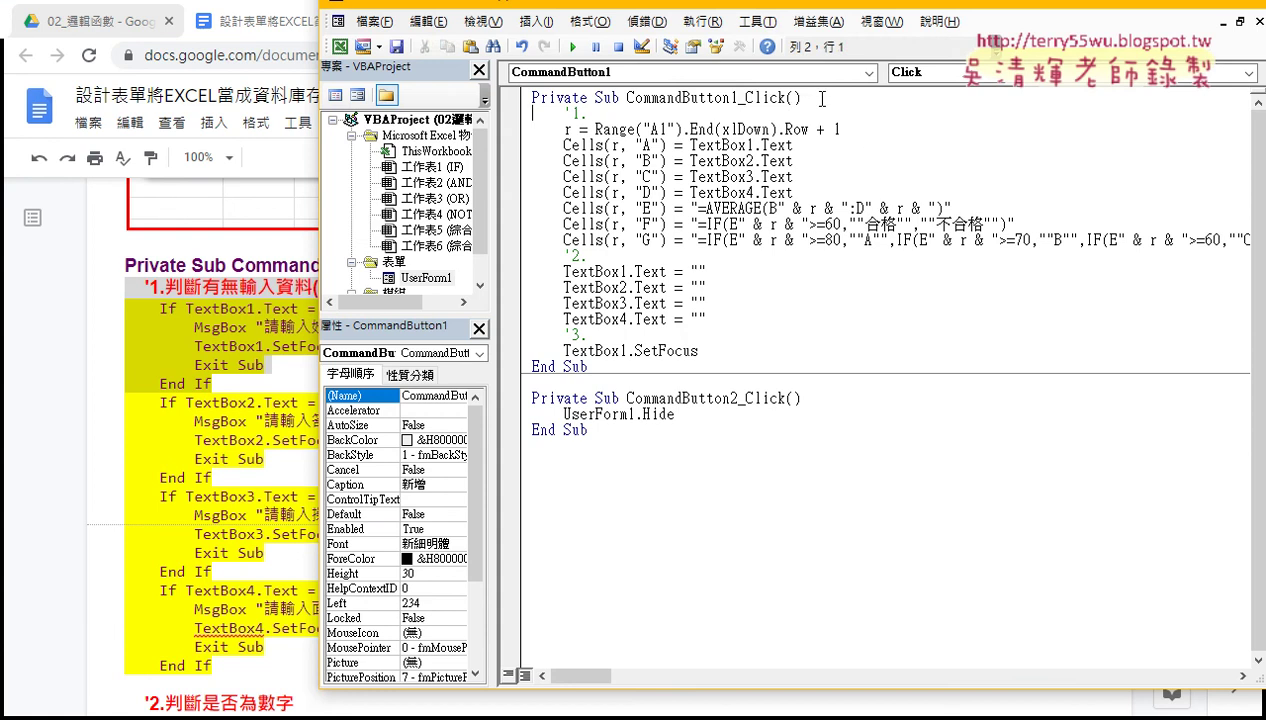
Paste the '1 comment and TextBox1 blank-check block directly below the Sub header.
{"action": "left_click_drag", "start_coordinate": [805, 97], "coordinate": [533, 97]}
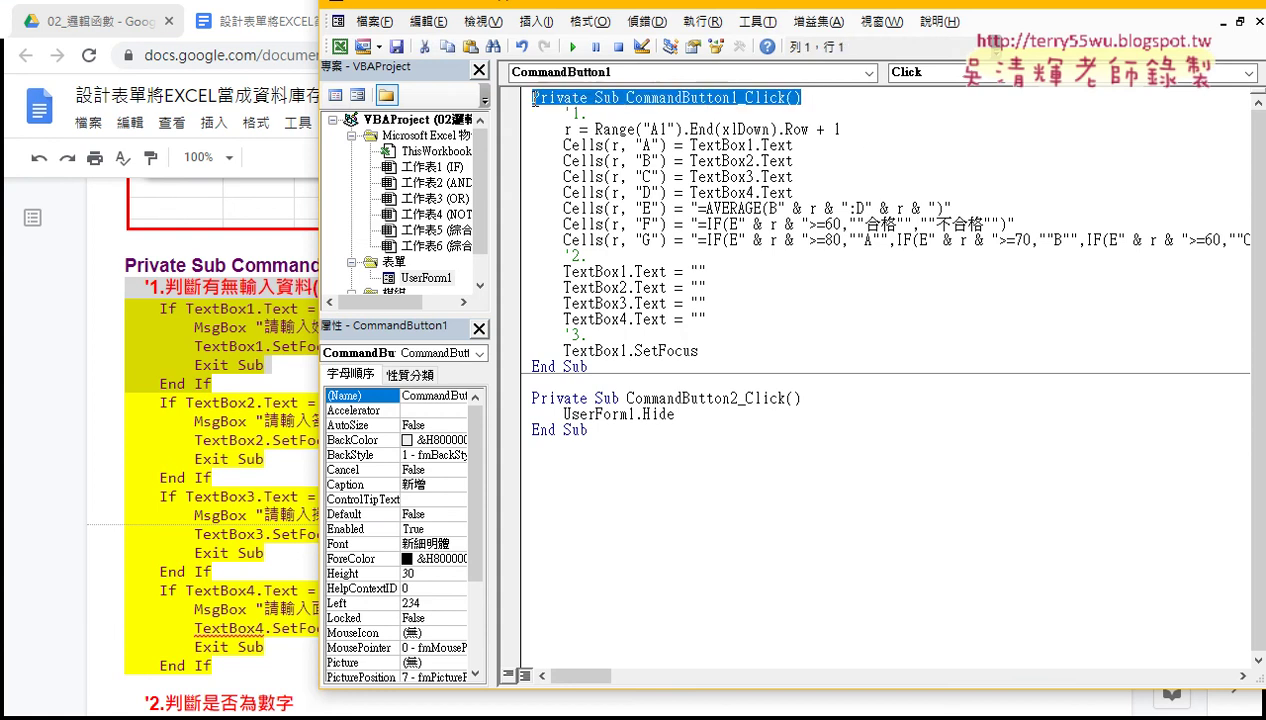
{"action": "left_click", "coordinate": [803, 94]}
{"action": "key", "text": "Return"}
{"action": "key", "text": "Return"}
{"action": "key", "text": "Return"}
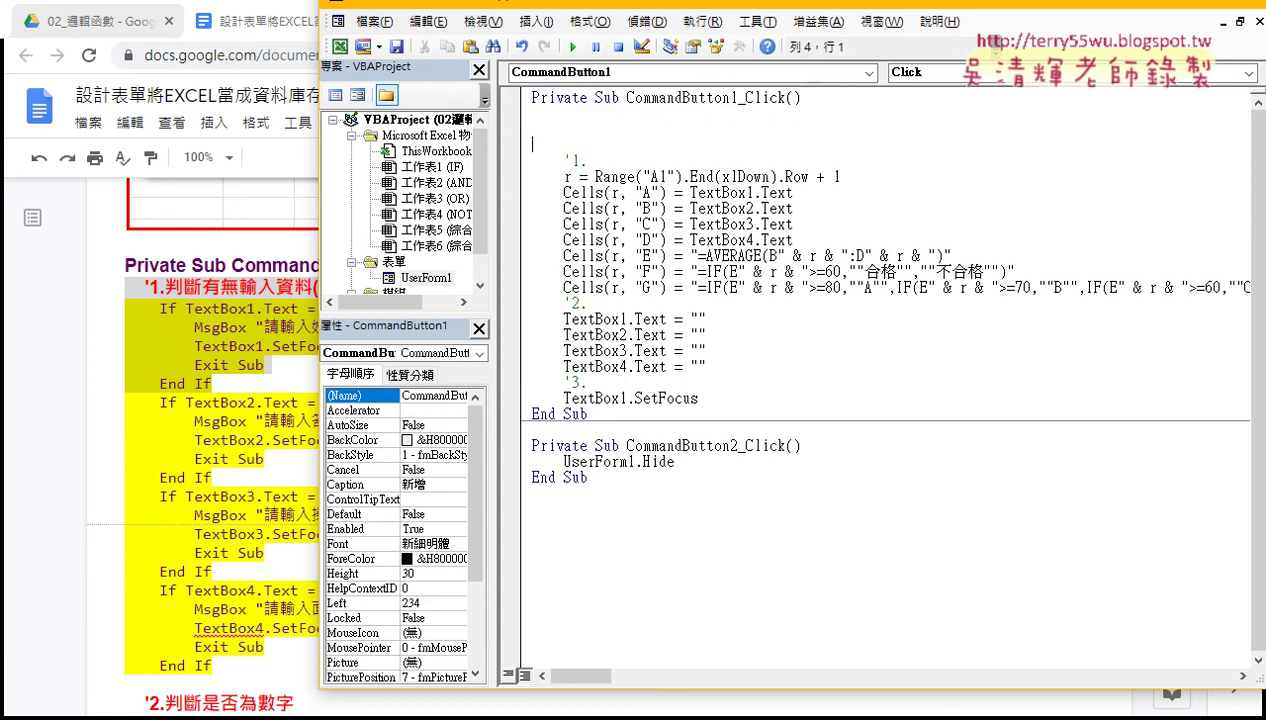
{"action": "key", "text": "Up"}
{"action": "key", "text": "Up"}
{"action": "key", "text": "ctrl+v"}
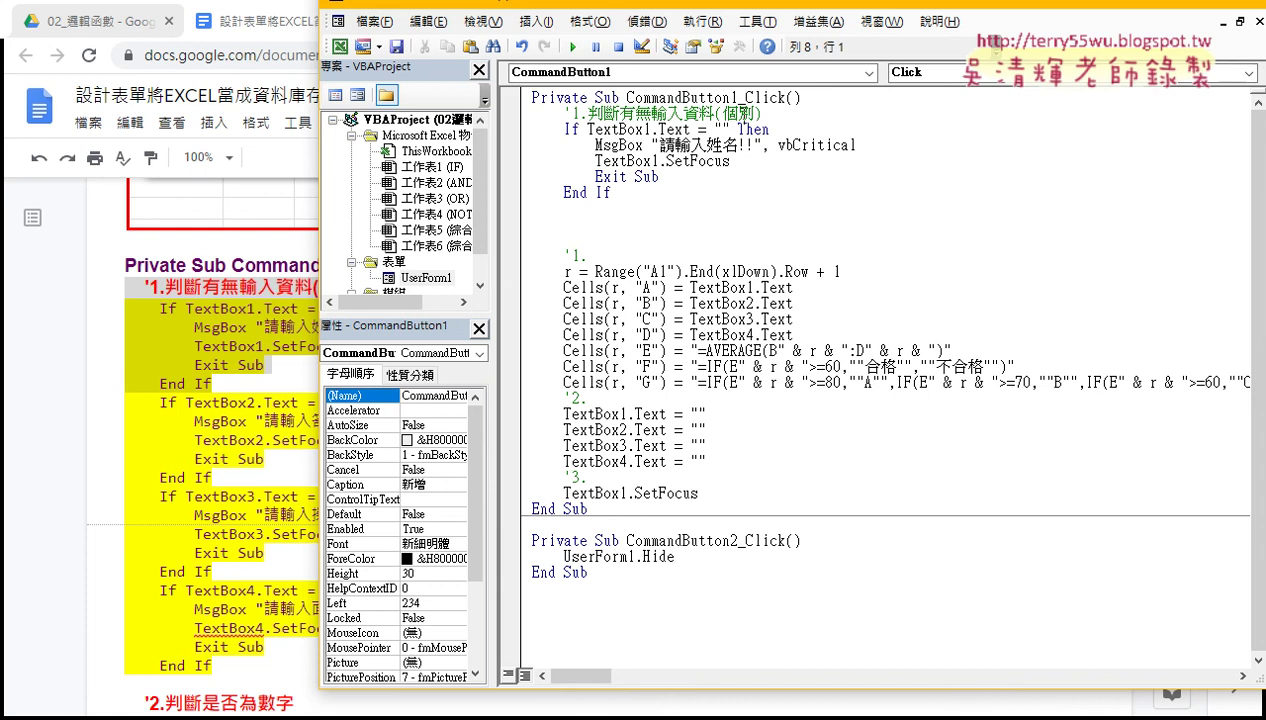
{"action": "left_click_drag", "start_coordinate": [722, 113], "coordinate": [750, 113]}
{"action": "left_click", "coordinate": [178, 306]}
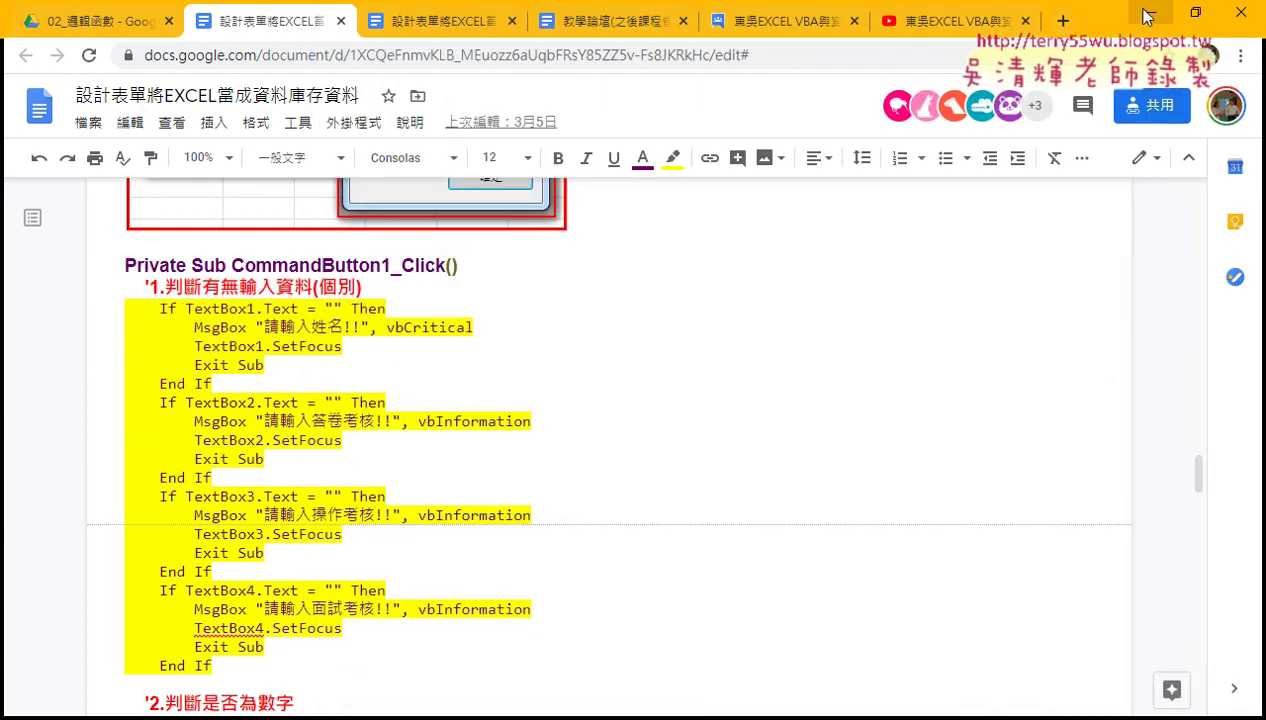
{"action": "key", "text": "alt+Tab"}
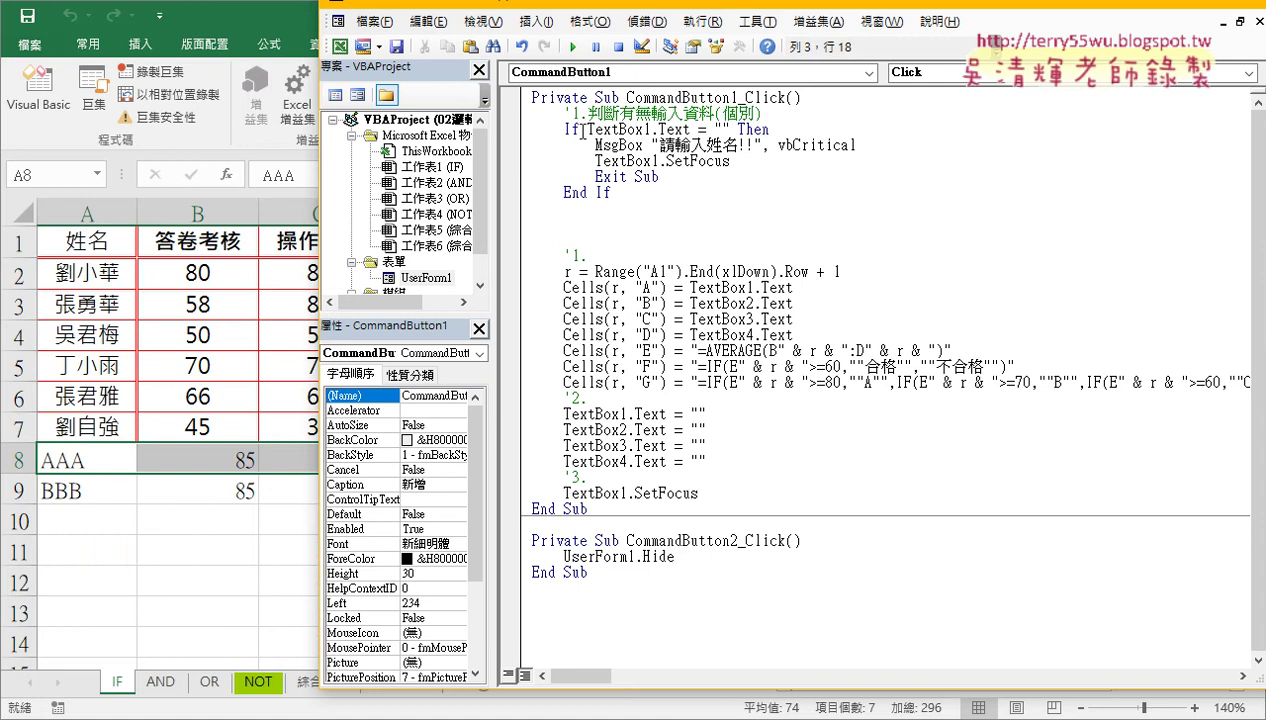
{"action": "double_click", "coordinate": [568, 129]}
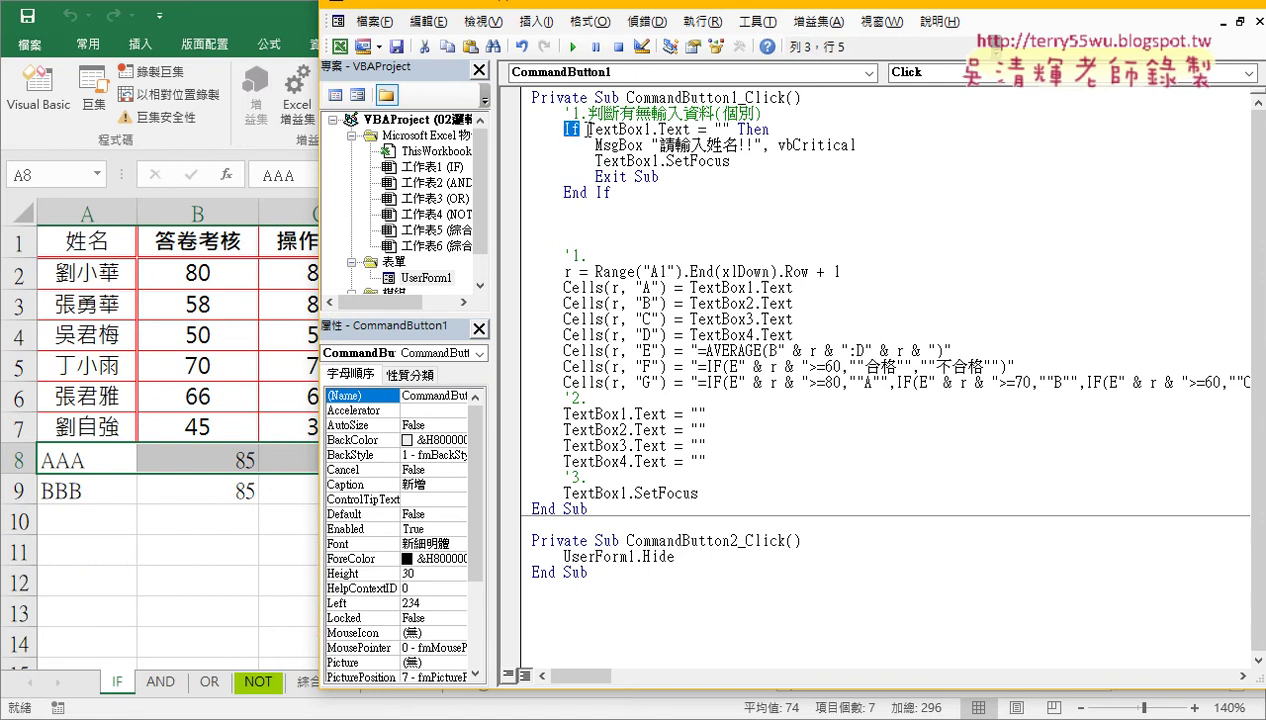
{"action": "left_click_drag", "start_coordinate": [587, 129], "coordinate": [690, 130]}
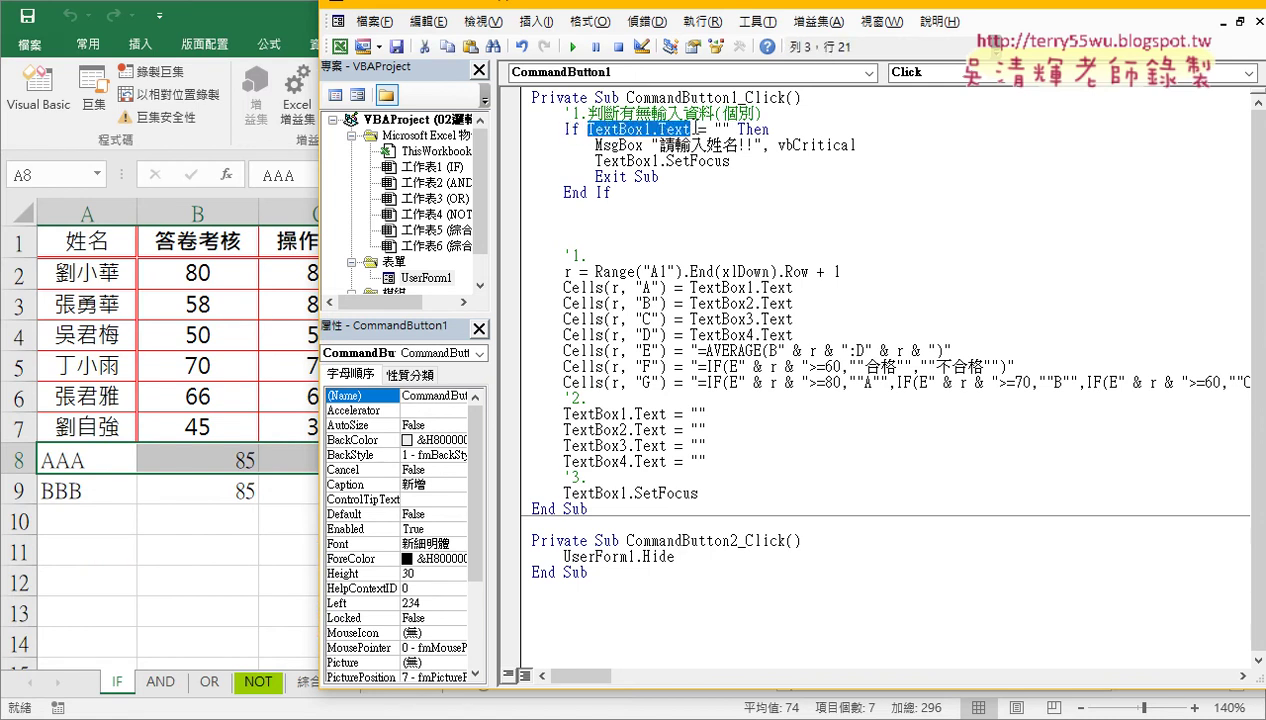
{"action": "left_click_drag", "start_coordinate": [690, 129], "coordinate": [728, 127]}
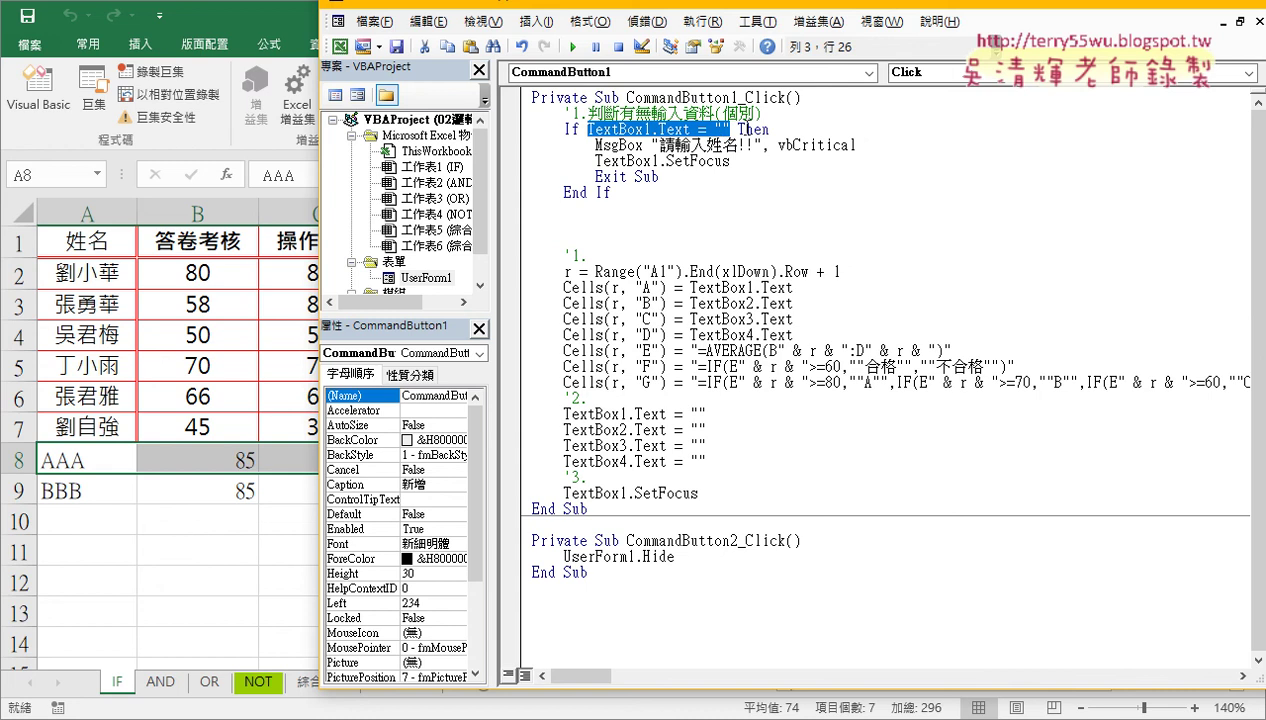
{"action": "left_click_drag", "start_coordinate": [643, 193], "coordinate": [494, 145]}
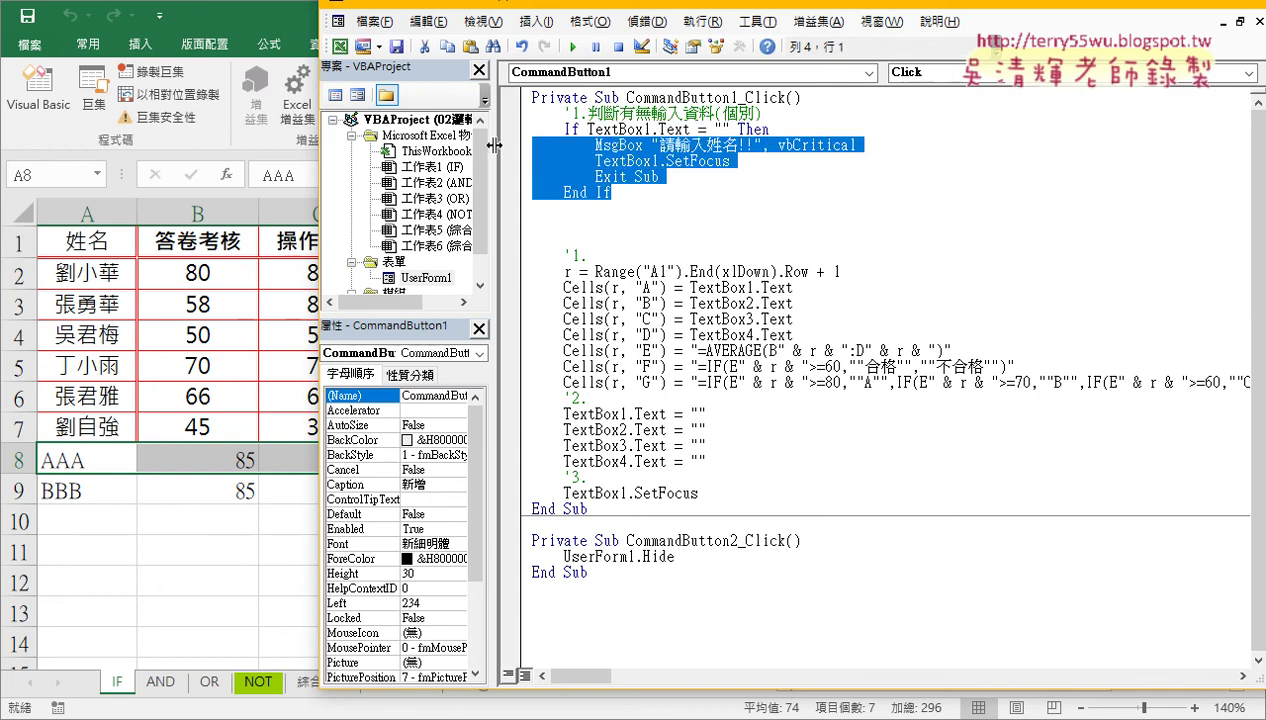
{"action": "left_click", "coordinate": [646, 193]}
{"action": "left_click_drag", "start_coordinate": [662, 177], "coordinate": [485, 147]}
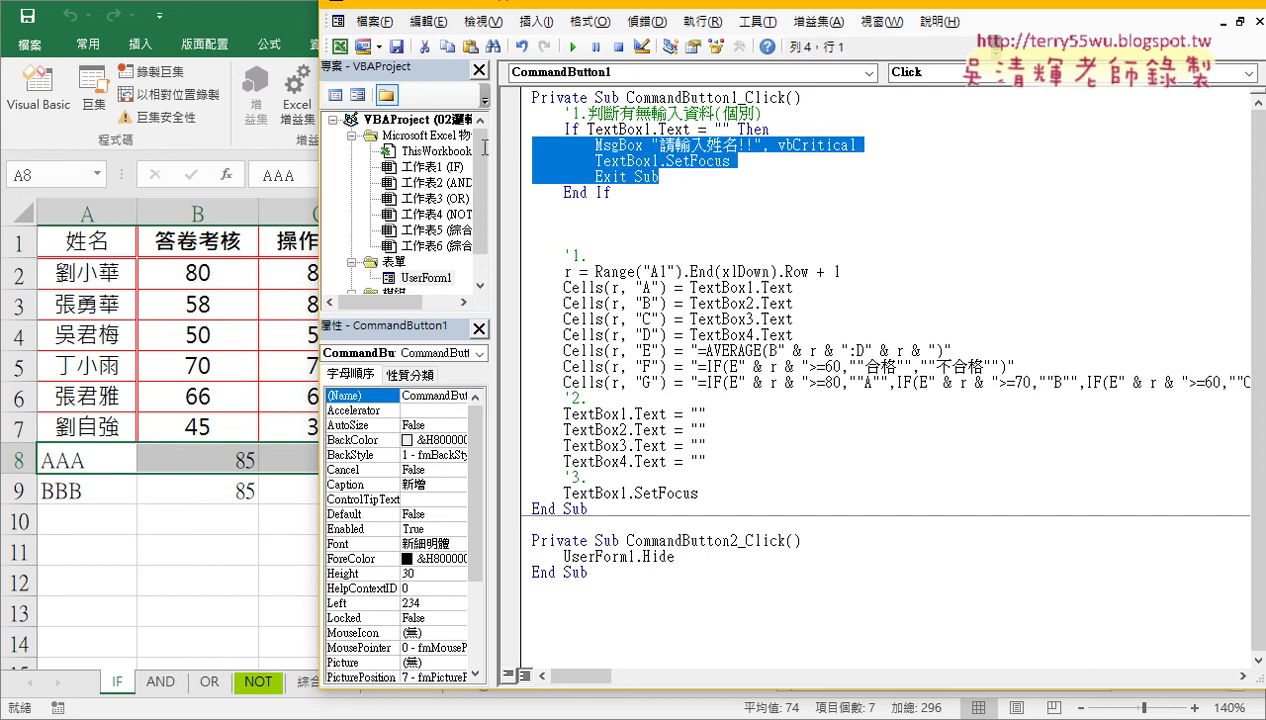
{"action": "key", "text": "Delete"}
{"action": "key", "text": "Tab"}
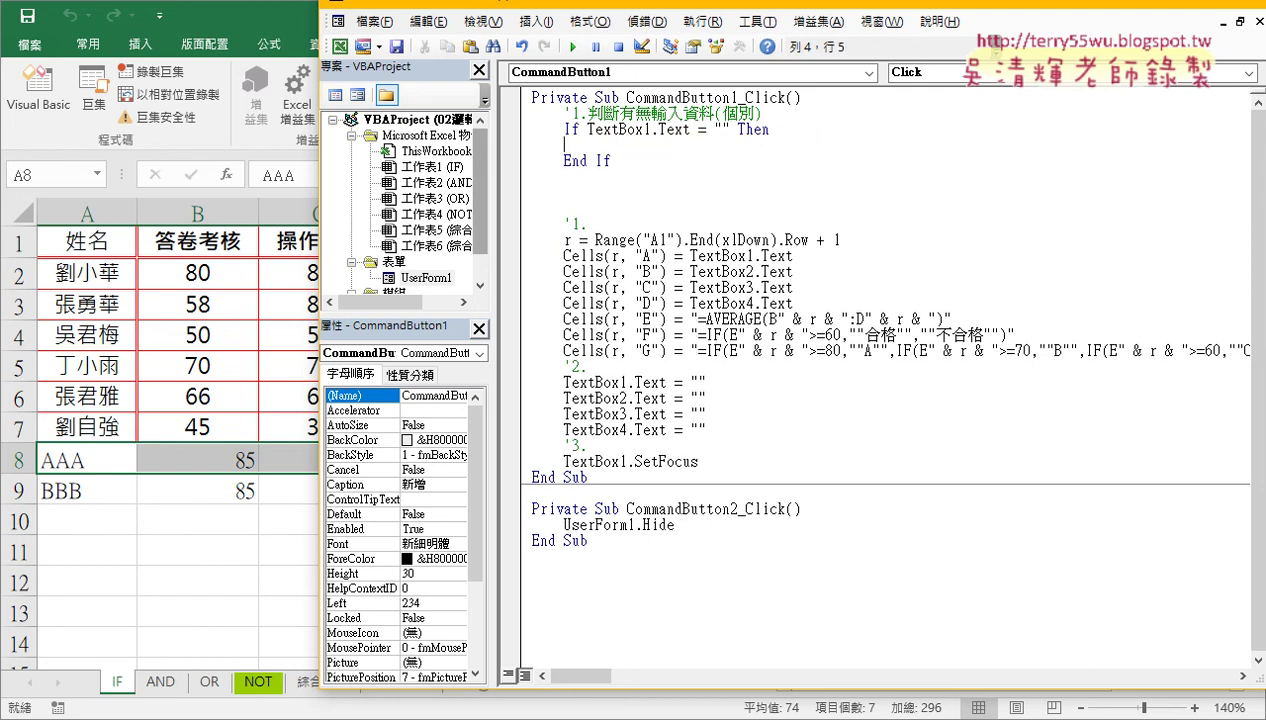
{"action": "key", "text": "Tab"}
{"action": "key", "text": "ctrl+z"}
{"action": "key", "text": "ctrl+z"}
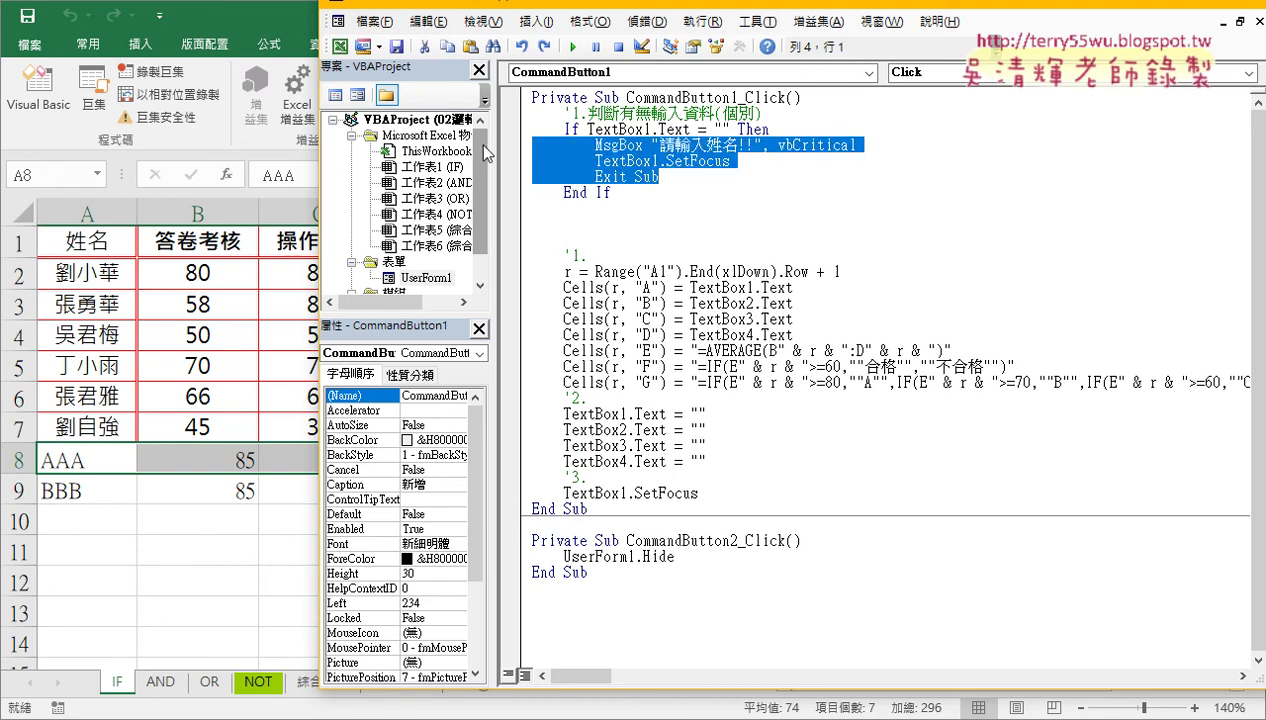
{"action": "left_click", "coordinate": [708, 145]}
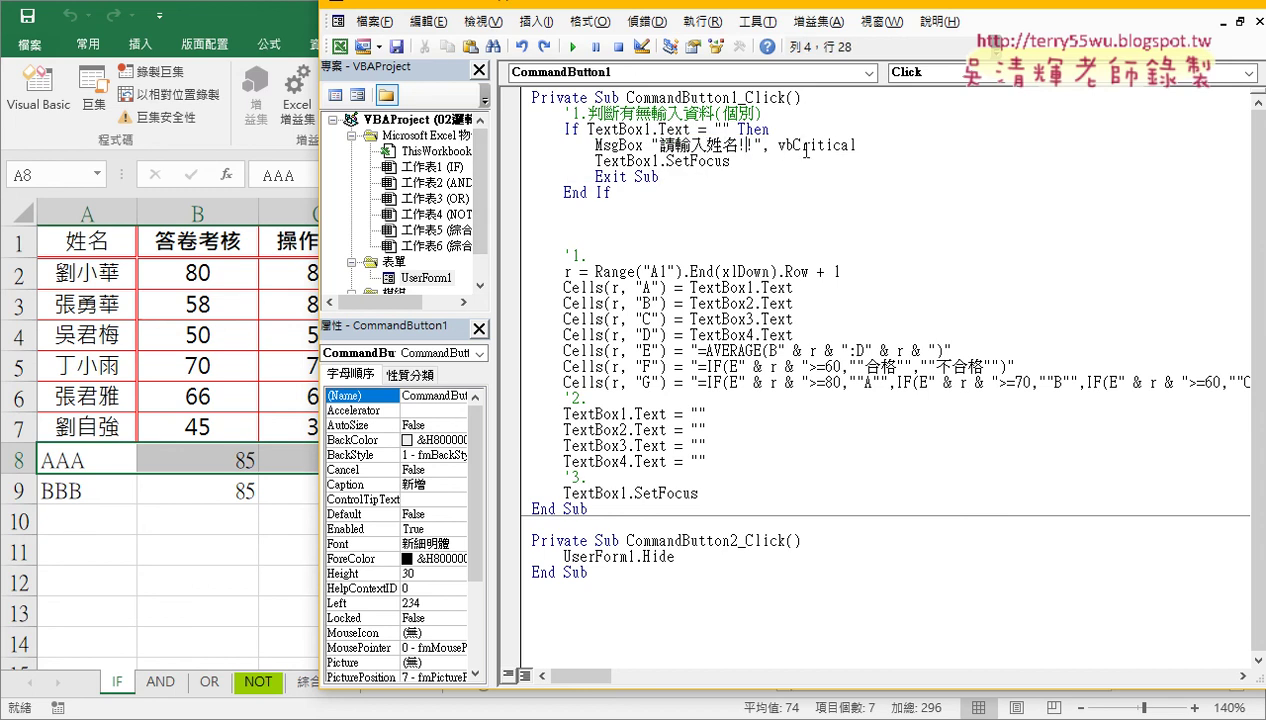
{"action": "mouse_move", "coordinate": [881, 144]}
{"action": "left_mouse_down"}
{"action": "mouse_move", "coordinate": [778, 145]}
{"action": "mouse_move", "coordinate": [595, 176]}
{"action": "left_mouse_up"}
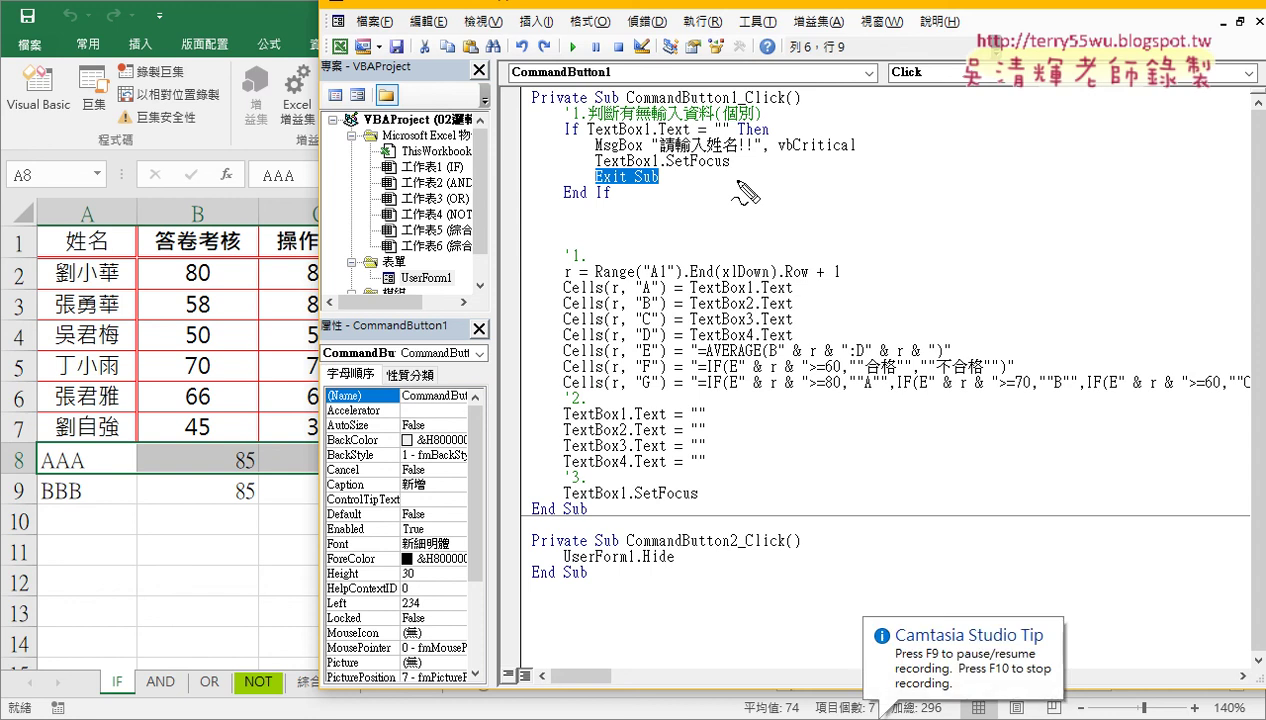
{"action": "left_click_drag", "start_coordinate": [634, 184], "coordinate": [640, 238]}
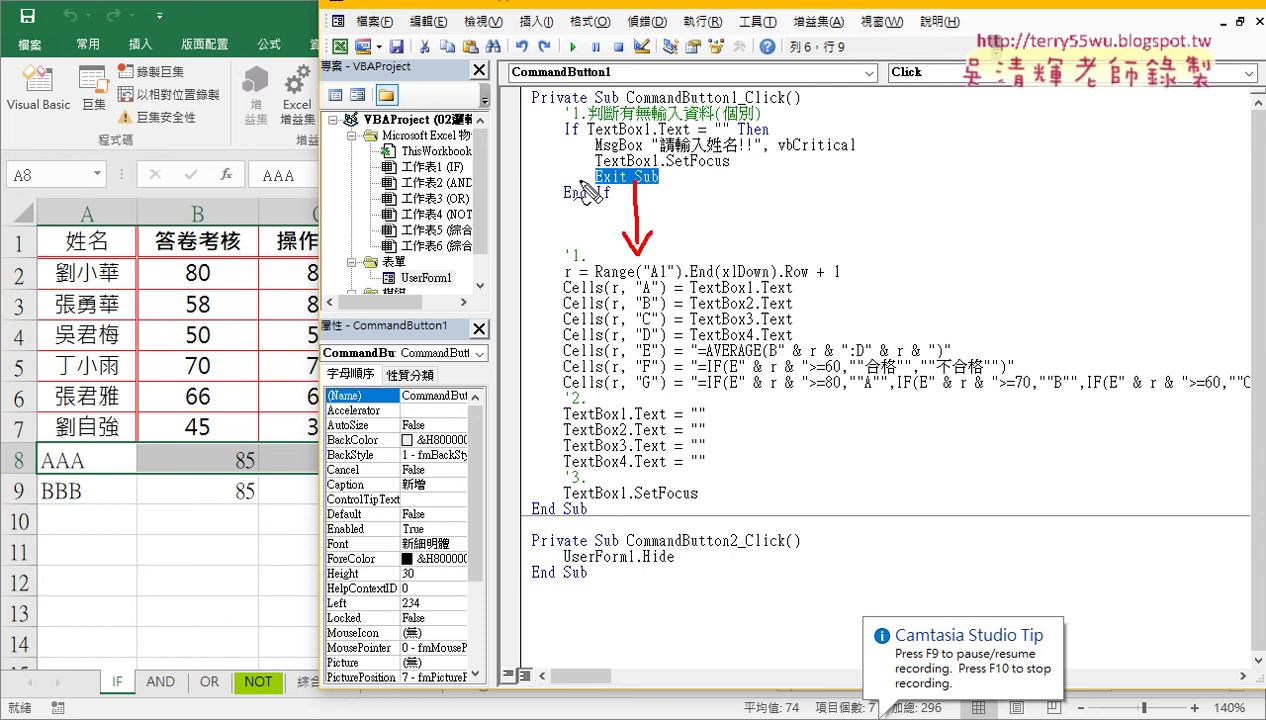
{"action": "mouse_move", "coordinate": [582, 181]}
{"action": "left_mouse_down"}
{"action": "mouse_move", "coordinate": [397, 460]}
{"action": "mouse_move", "coordinate": [510, 523]}
{"action": "left_mouse_up"}
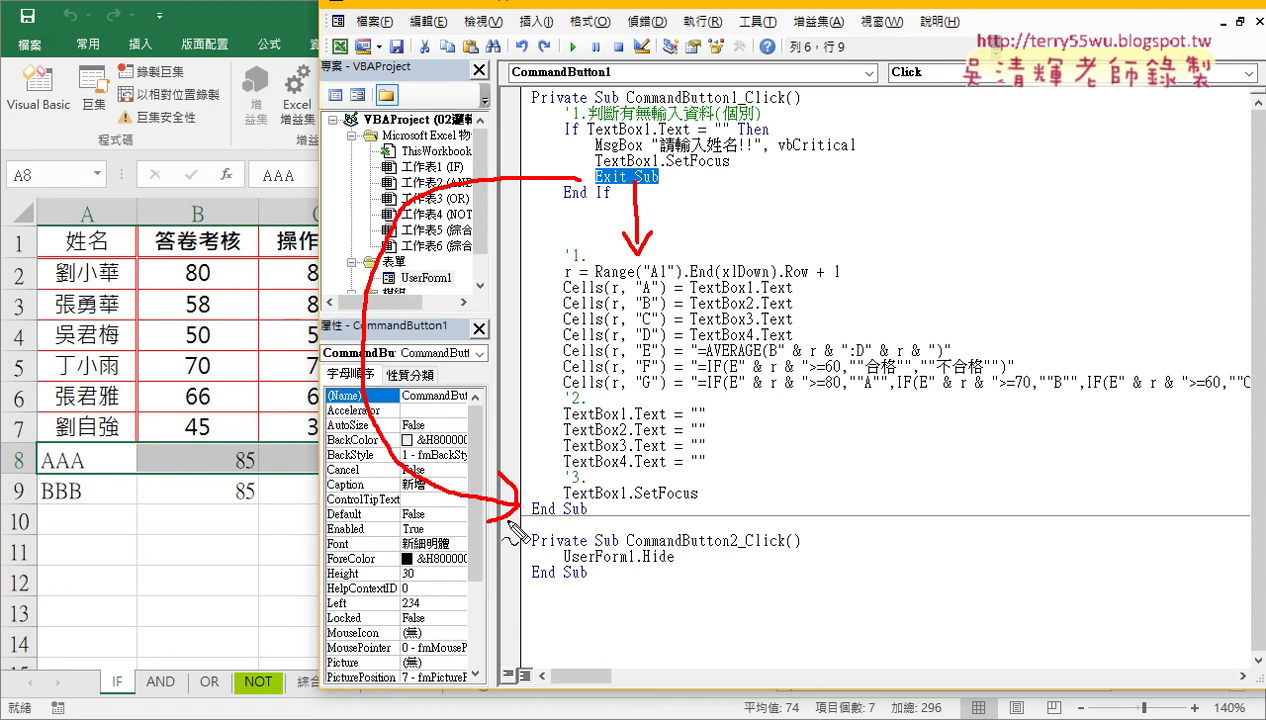
{"action": "key", "text": "Escape"}
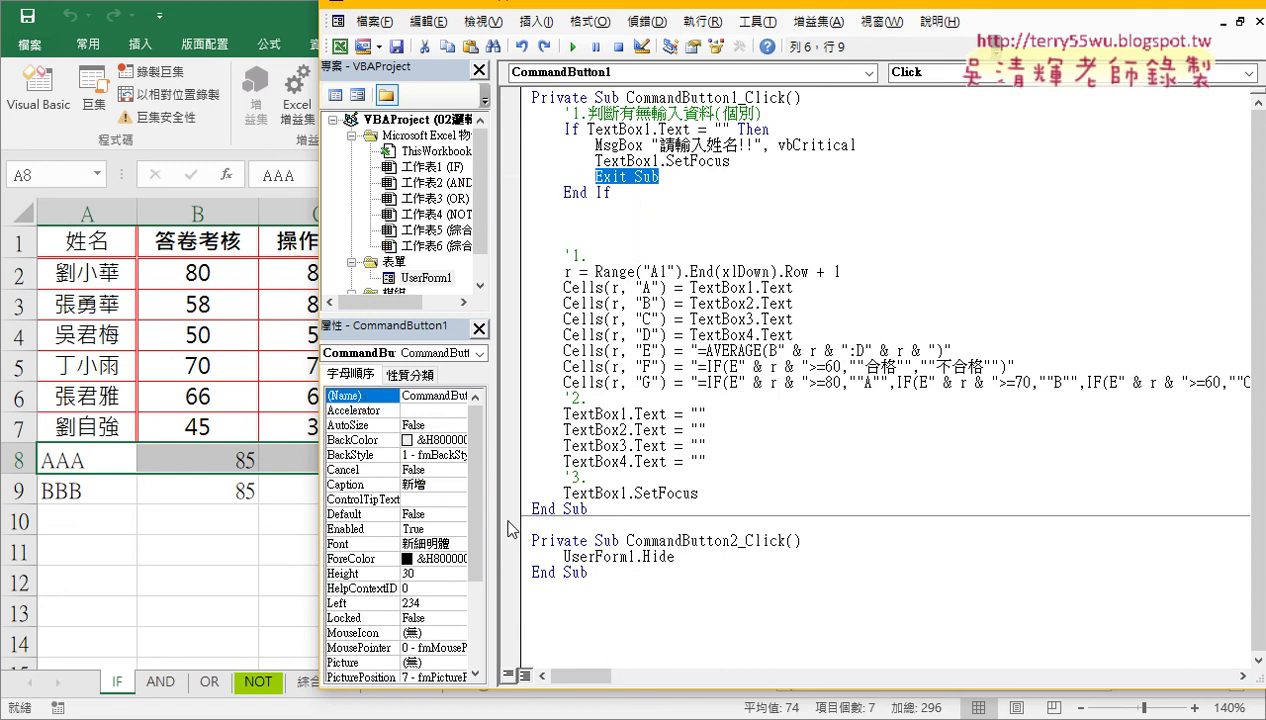
Run the grade form, try adding an all-empty record, and close the form.
{"action": "left_click", "coordinate": [574, 47]}
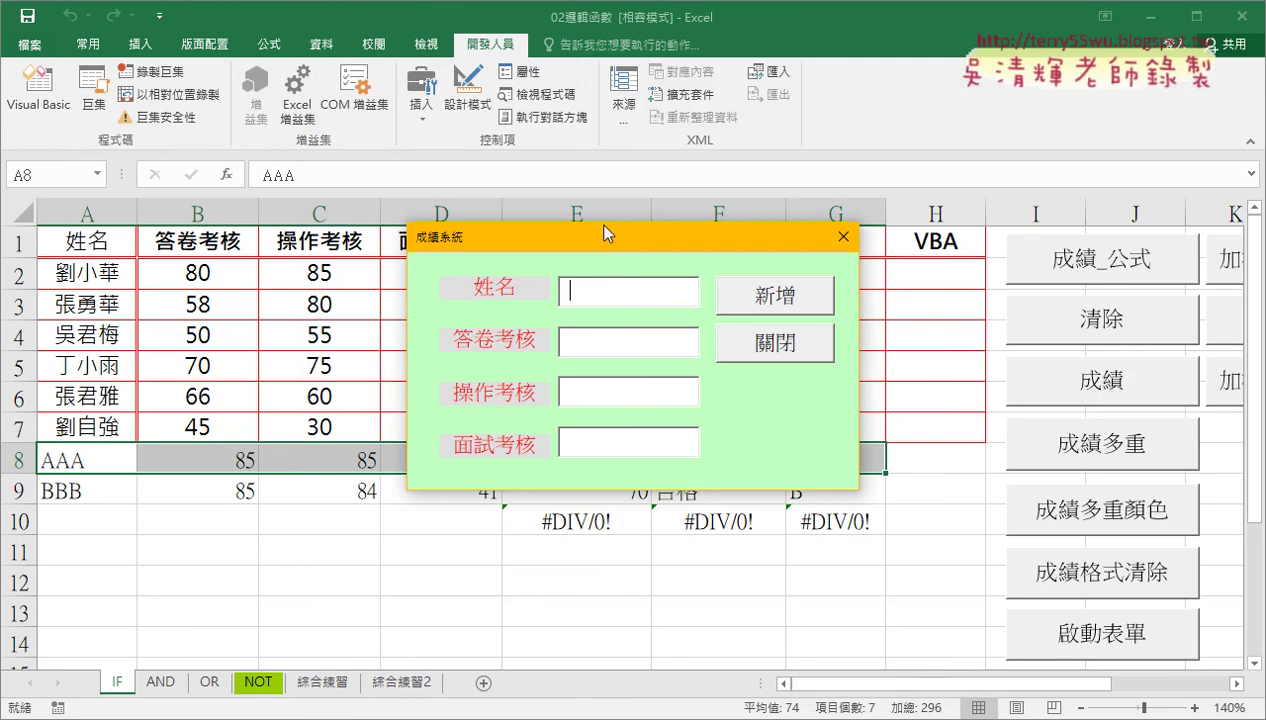
{"action": "left_click", "coordinate": [772, 298]}
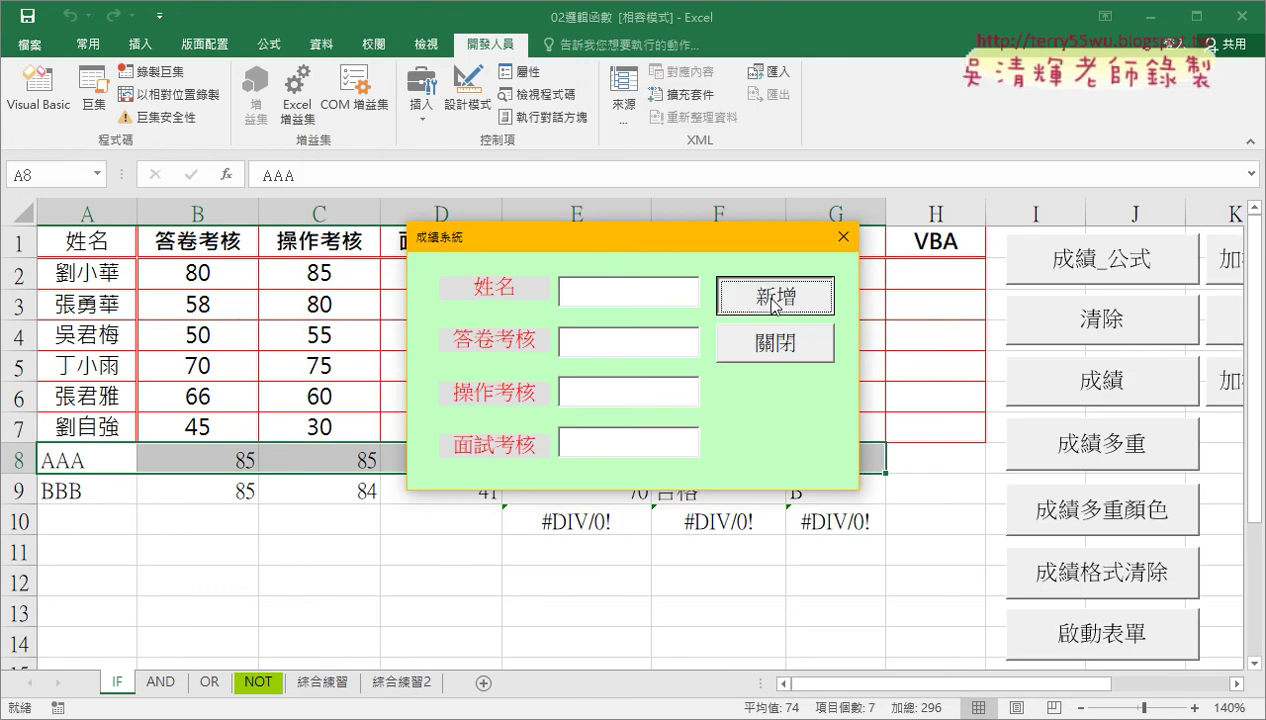
{"action": "left_click", "coordinate": [843, 237]}
Select the #DIV/0! entries across row 10, A10:H10.
{"action": "left_click", "coordinate": [215, 481]}
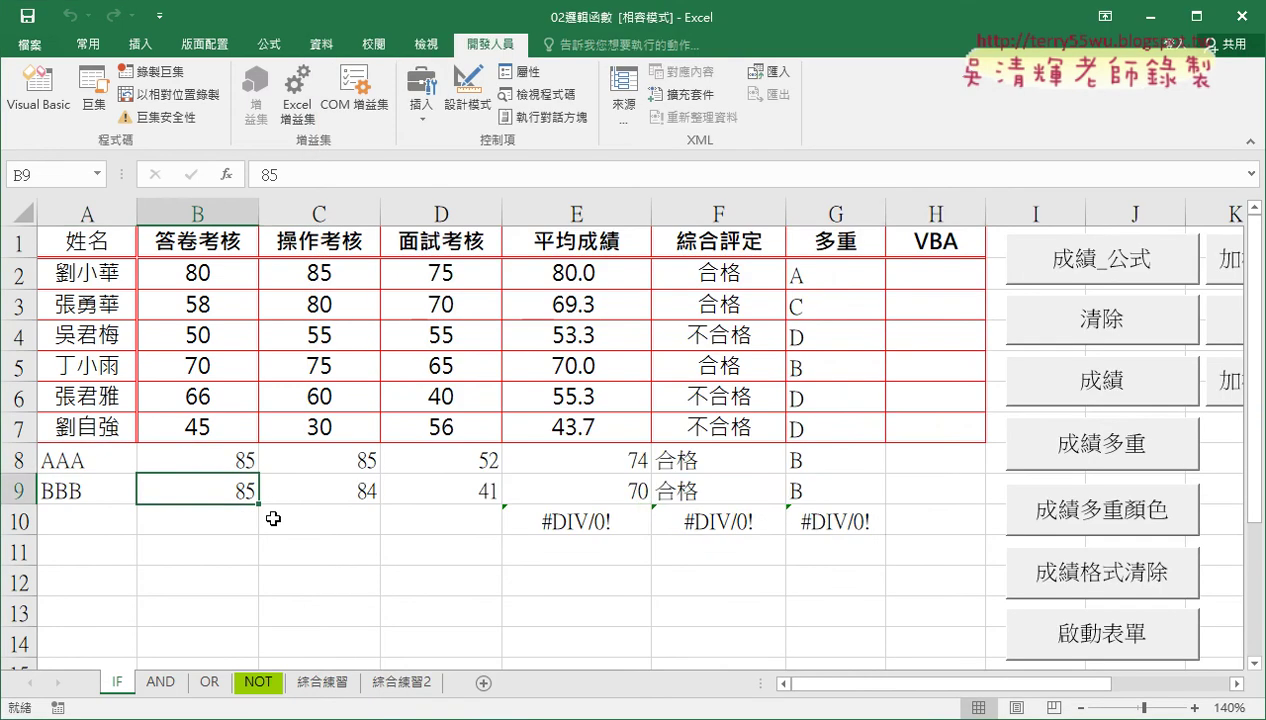
{"action": "left_click_drag", "start_coordinate": [268, 520], "coordinate": [860, 520]}
{"action": "left_click_drag", "start_coordinate": [962, 521], "coordinate": [99, 510]}
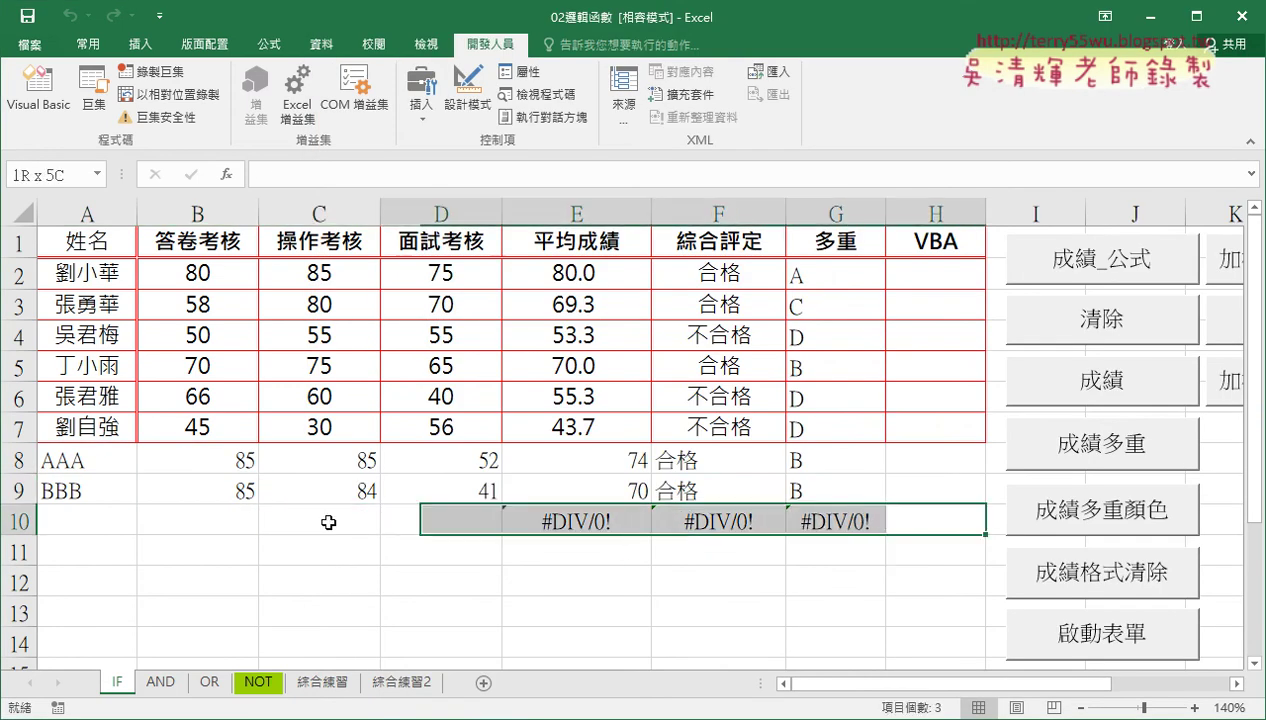
Rerun the form, submit a blank name, and dismiss the 請輸入姓名!! error message.
{"action": "left_click", "coordinate": [38, 85]}
{"action": "left_click", "coordinate": [575, 46]}
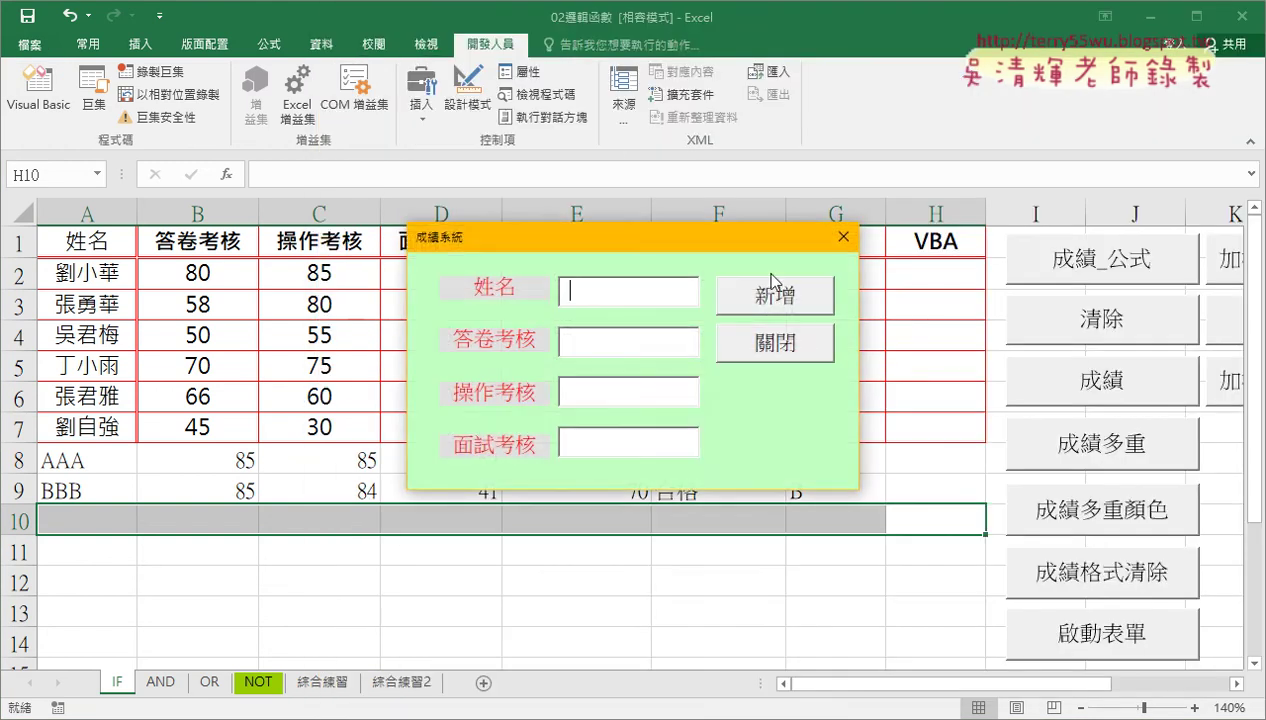
{"action": "left_click", "coordinate": [783, 299]}
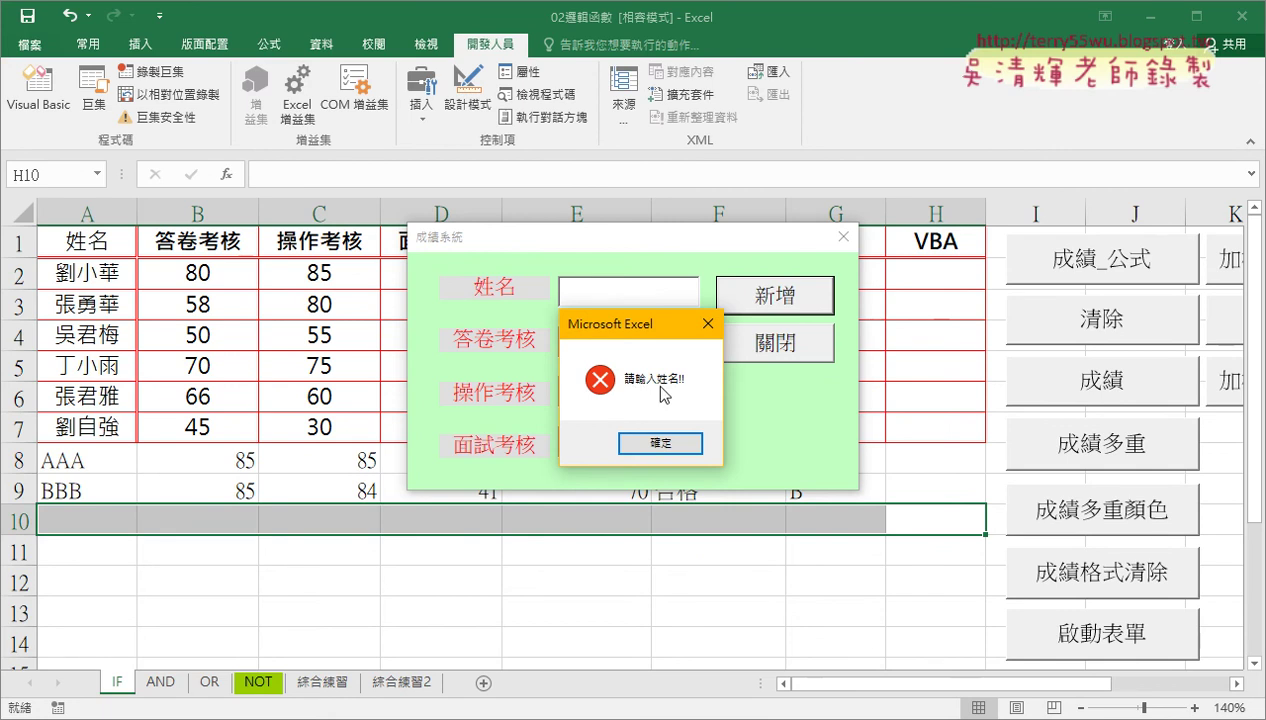
{"action": "mouse_move", "coordinate": [520, 295]}
{"action": "left_mouse_down"}
{"action": "mouse_move", "coordinate": [528, 482]}
{"action": "mouse_move", "coordinate": [732, 482]}
{"action": "mouse_move", "coordinate": [557, 482]}
{"action": "left_mouse_up"}
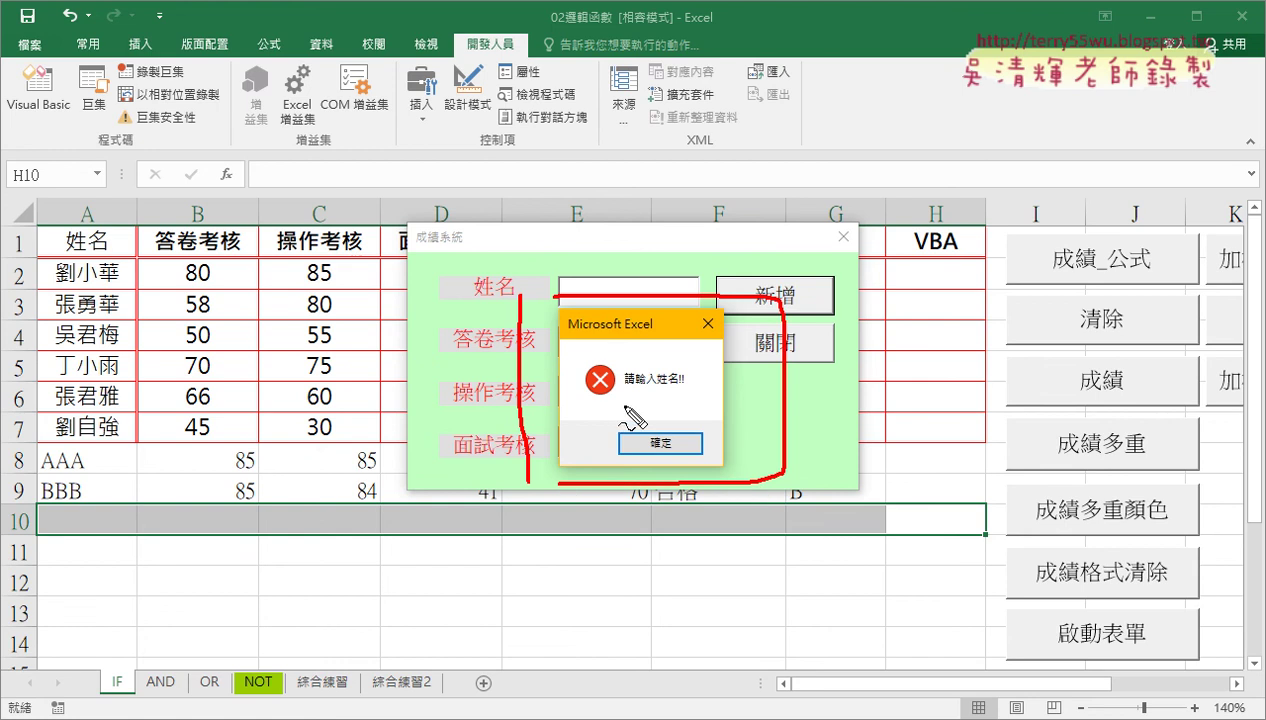
{"action": "left_click_drag", "start_coordinate": [623, 406], "coordinate": [622, 404]}
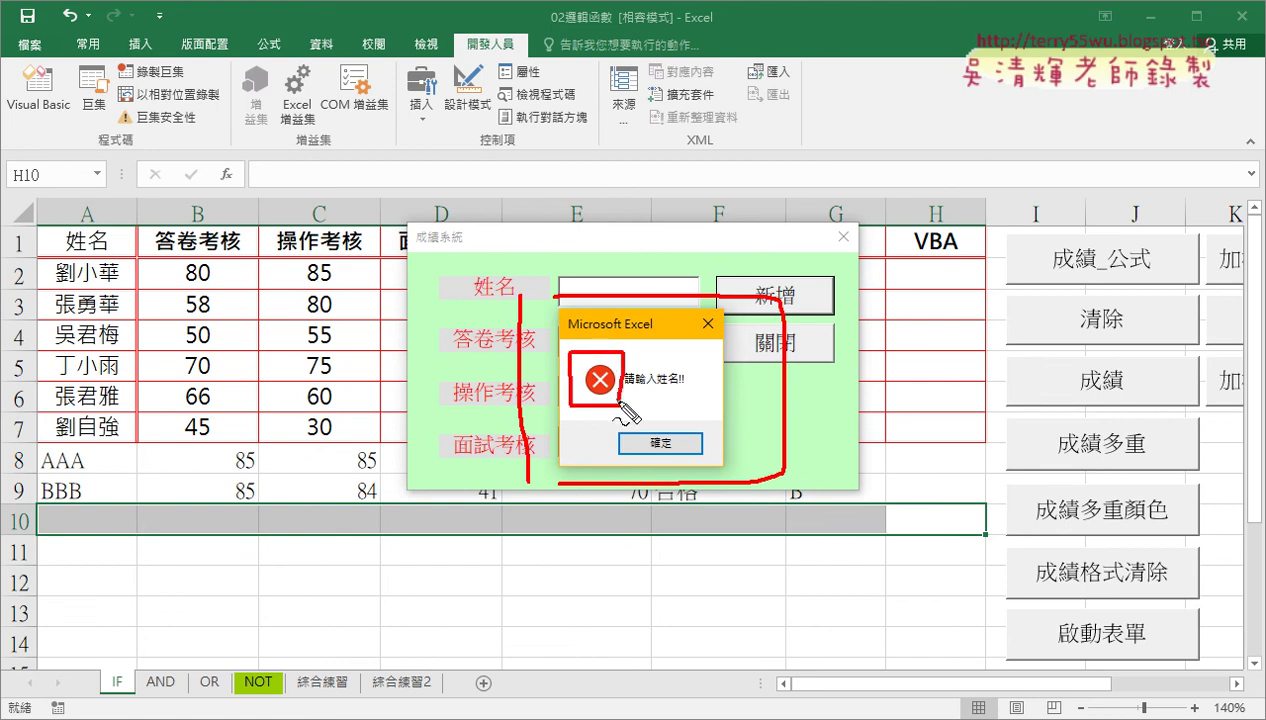
{"action": "key", "text": "Escape"}
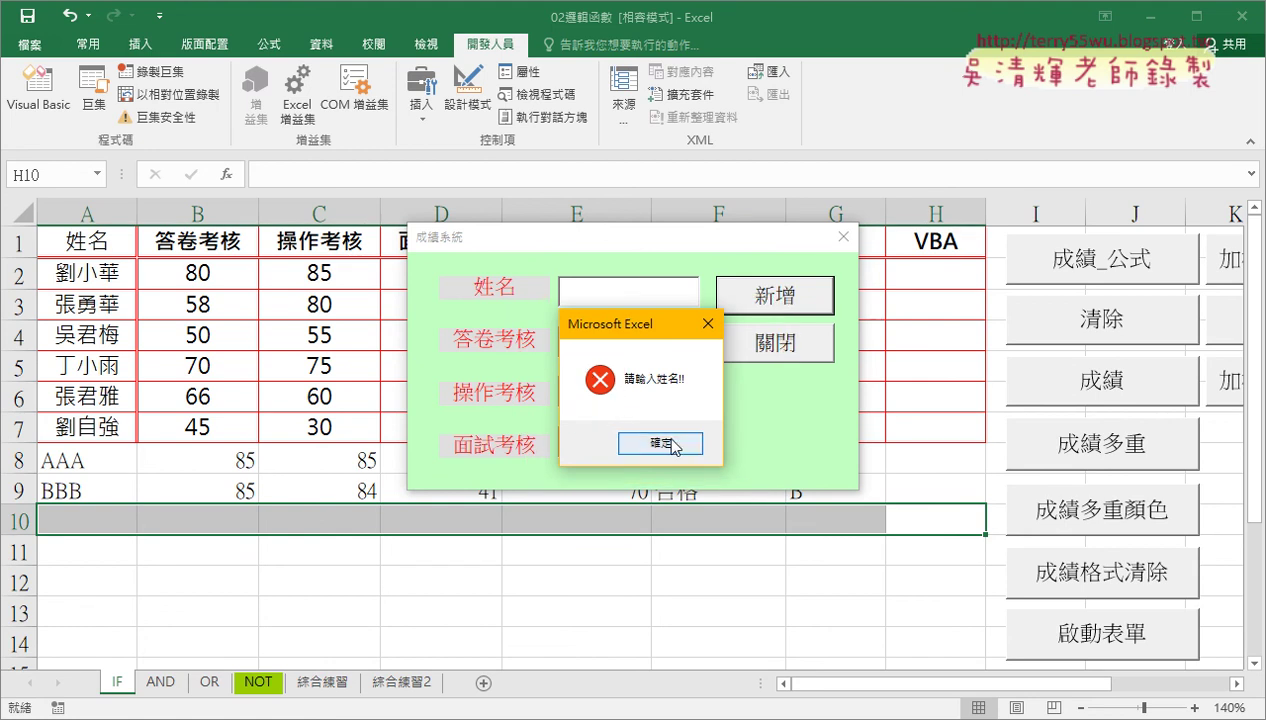
{"action": "left_click", "coordinate": [666, 442]}
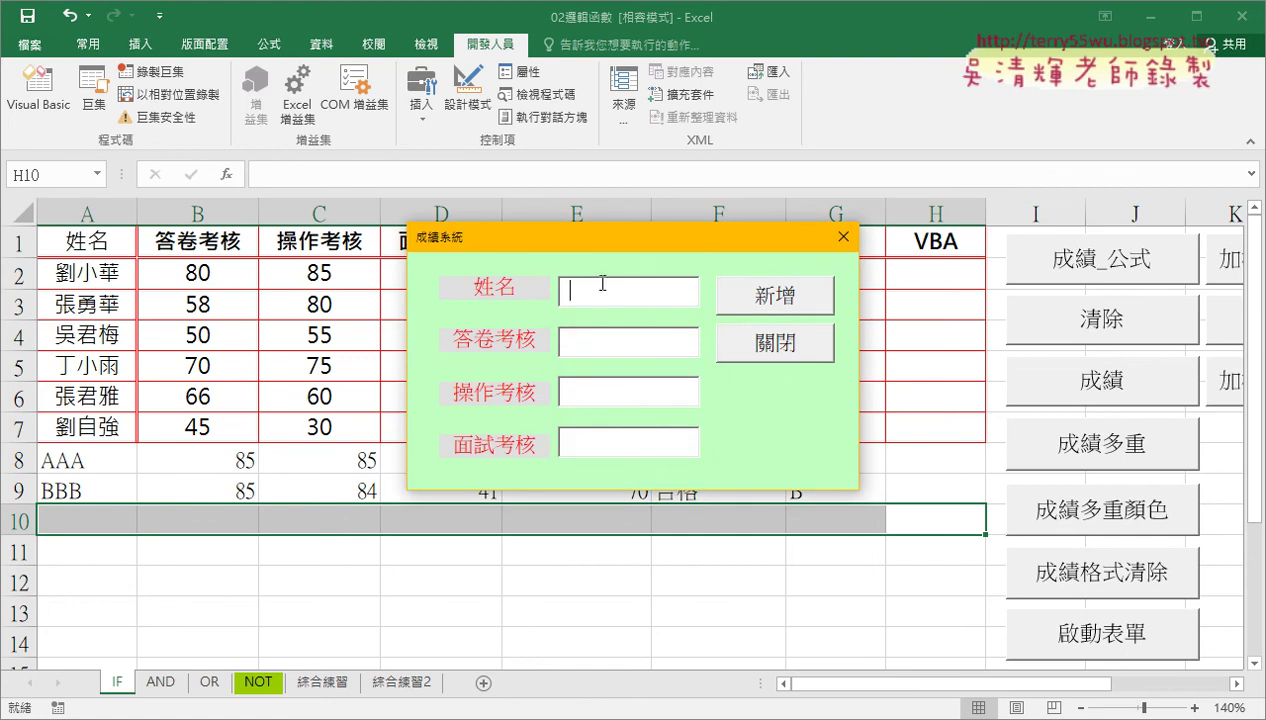
Delete the vbCritical argument from the 新增 button's MsgBox "請輸入姓名!!" line.
{"action": "left_click", "coordinate": [843, 237]}
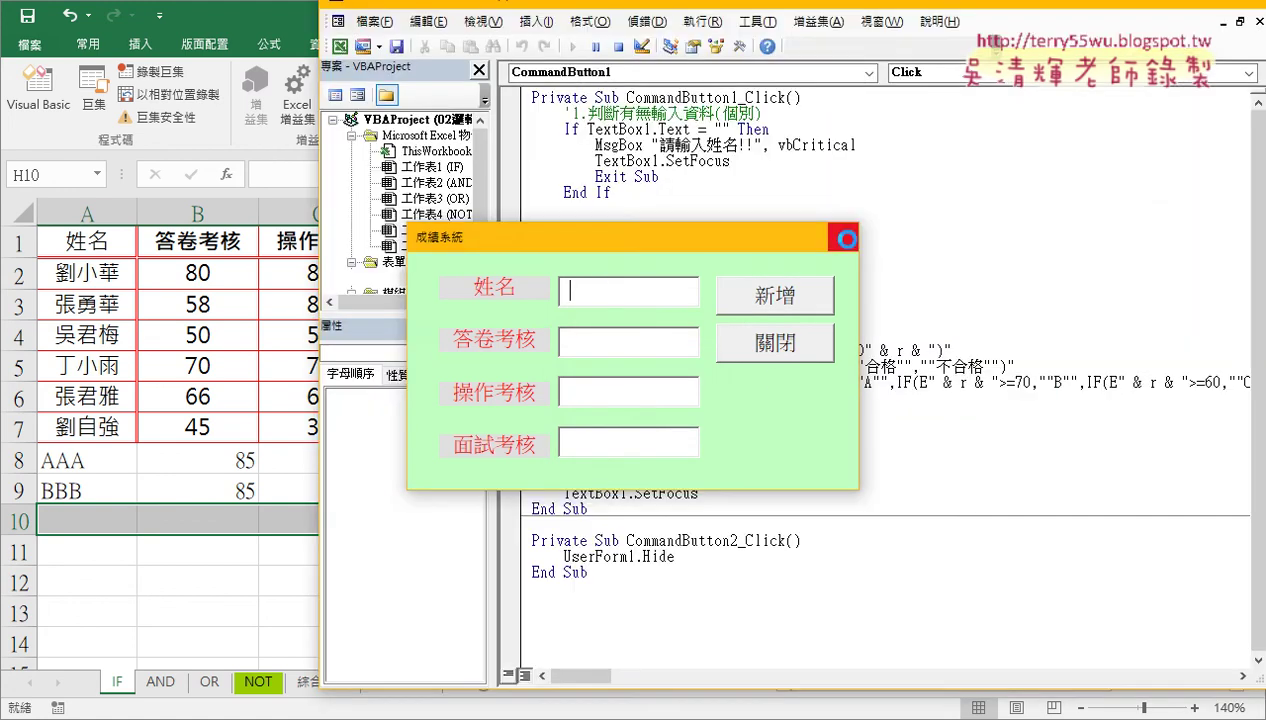
{"action": "double_click", "coordinate": [886, 138]}
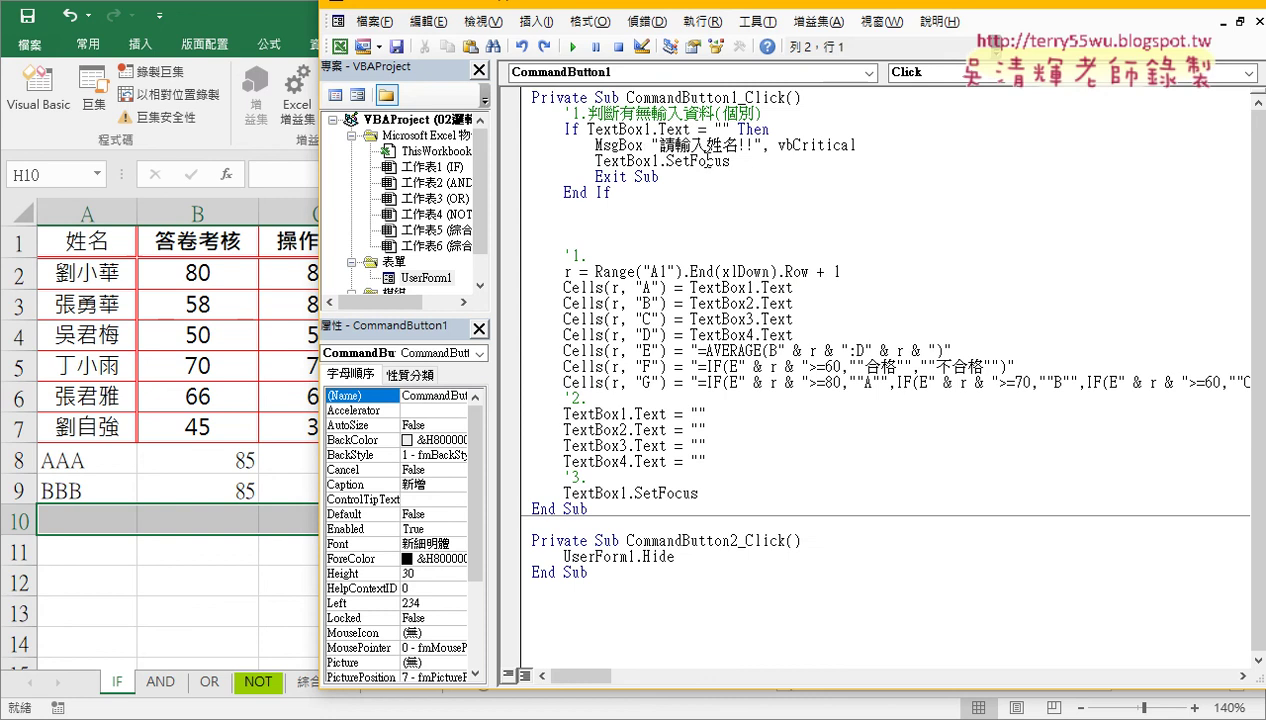
{"action": "left_click_drag", "start_coordinate": [643, 148], "coordinate": [594, 148]}
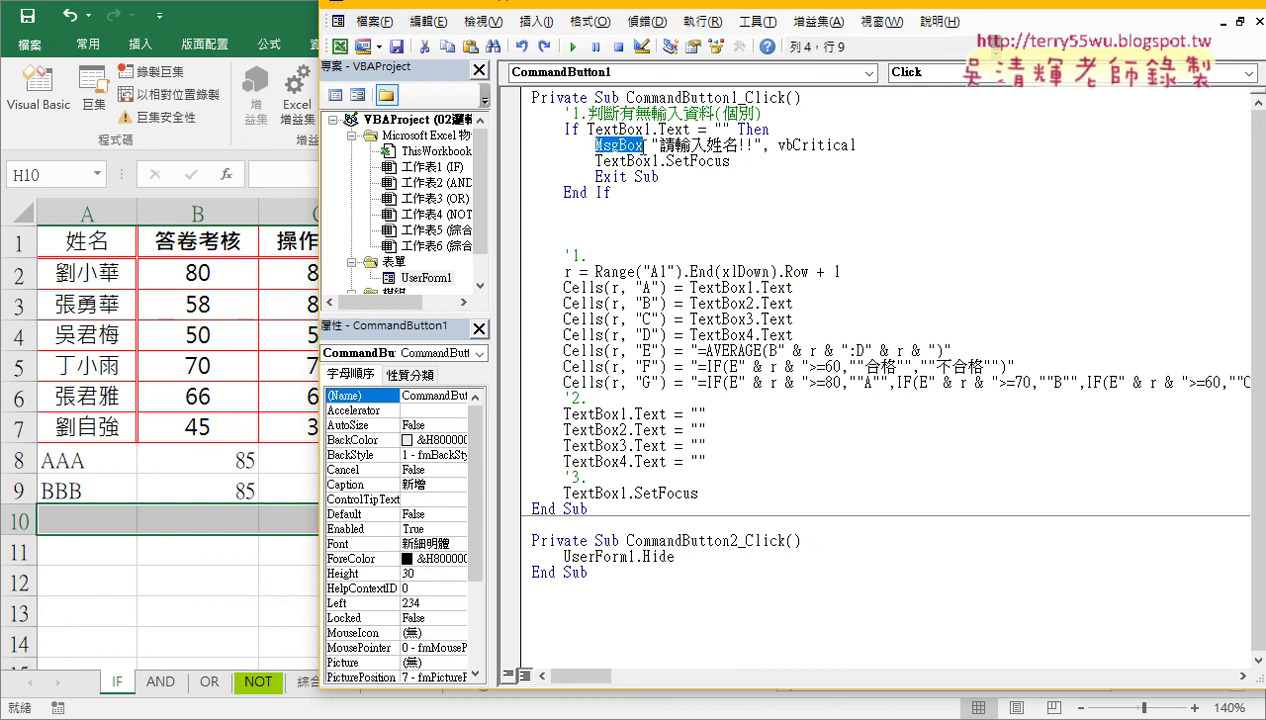
{"action": "left_click", "coordinate": [650, 147]}
{"action": "left_click_drag", "start_coordinate": [650, 147], "coordinate": [763, 147]}
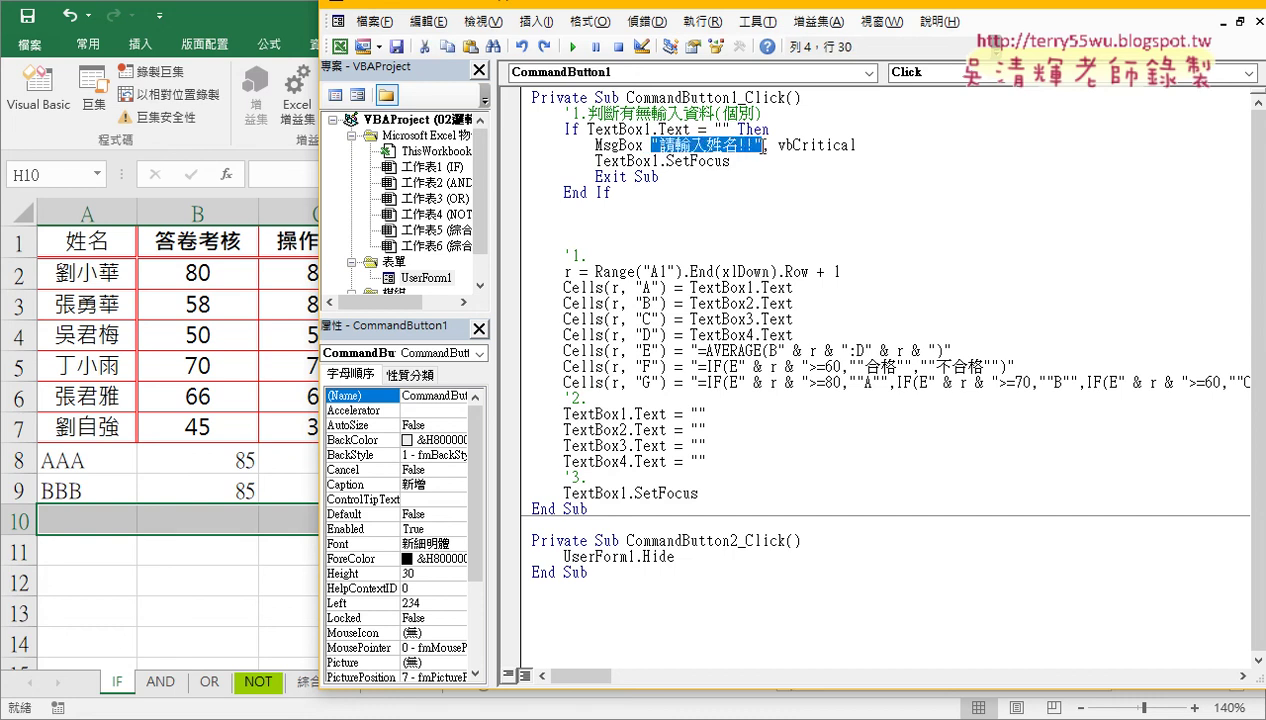
{"action": "left_click_drag", "start_coordinate": [857, 147], "coordinate": [764, 148]}
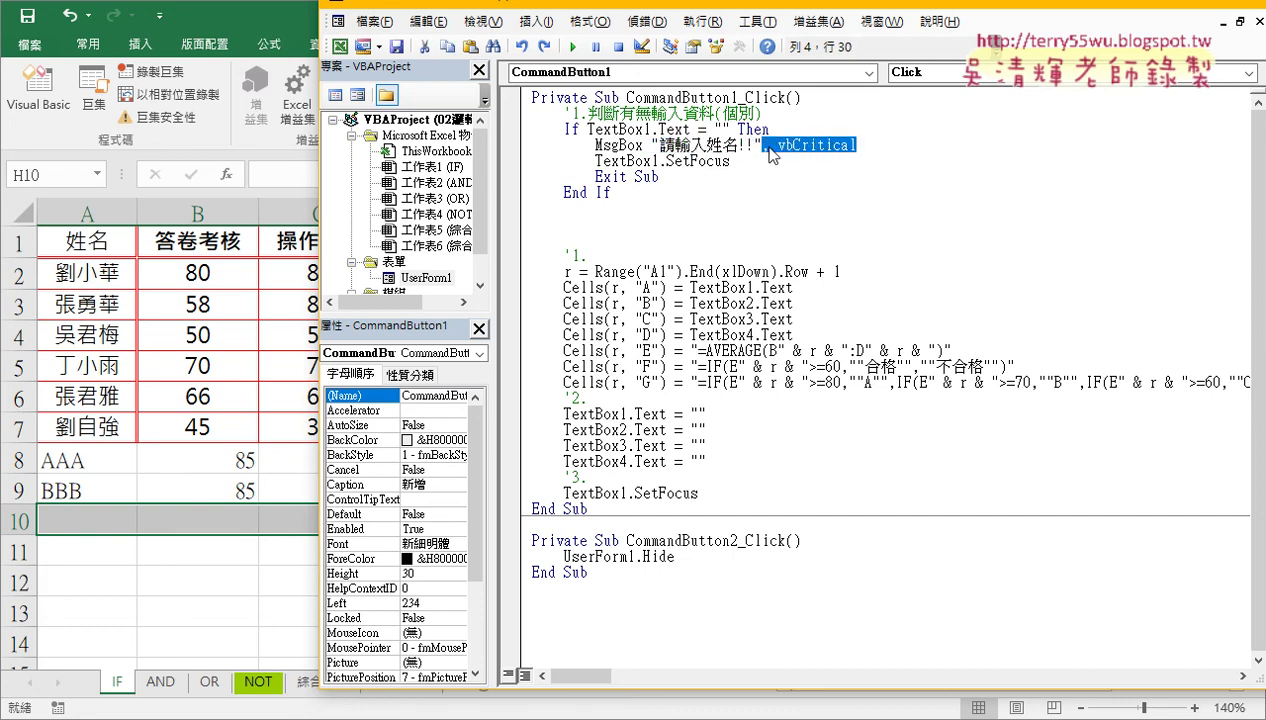
{"action": "key", "text": "Delete"}
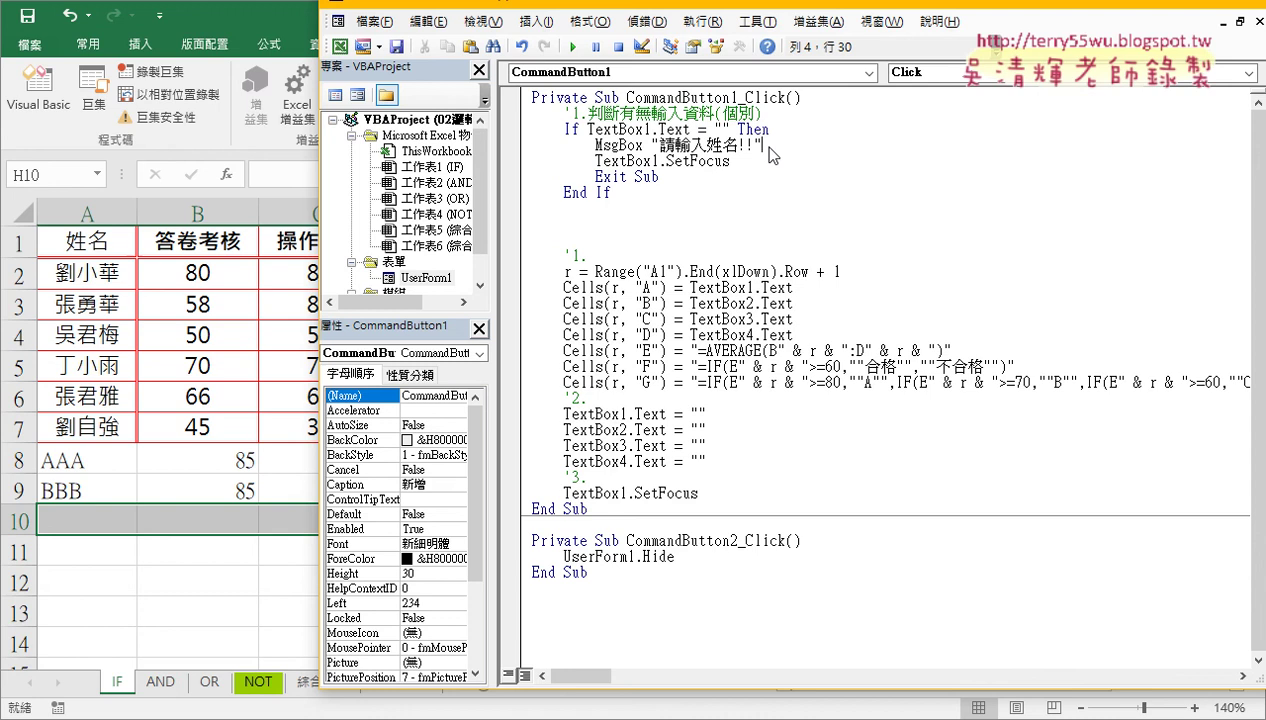
Add a comma after the prompt and pick vbInformation, giving MsgBox "請輸入姓名!!",vbInformation.
{"action": "type", "text": ","}
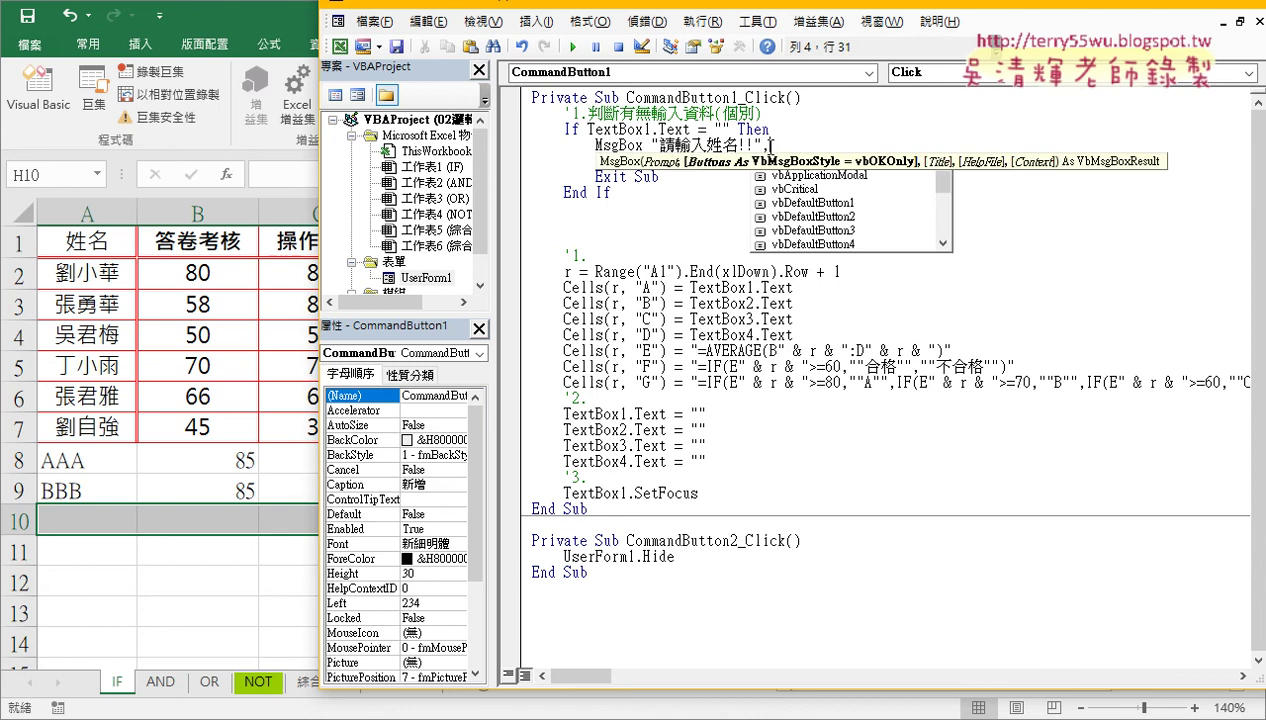
{"action": "key", "text": "Down"}
{"action": "key", "text": "Down"}
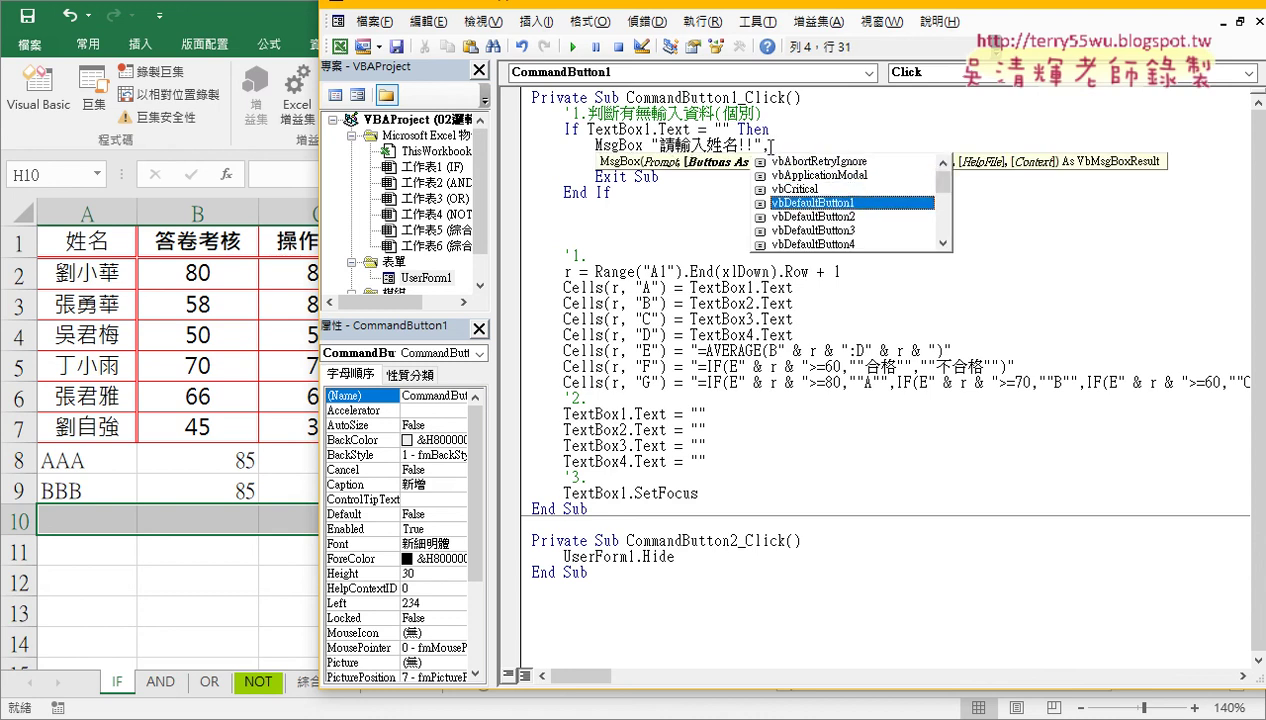
{"action": "key", "text": "Up"}
{"action": "key", "text": "Up"}
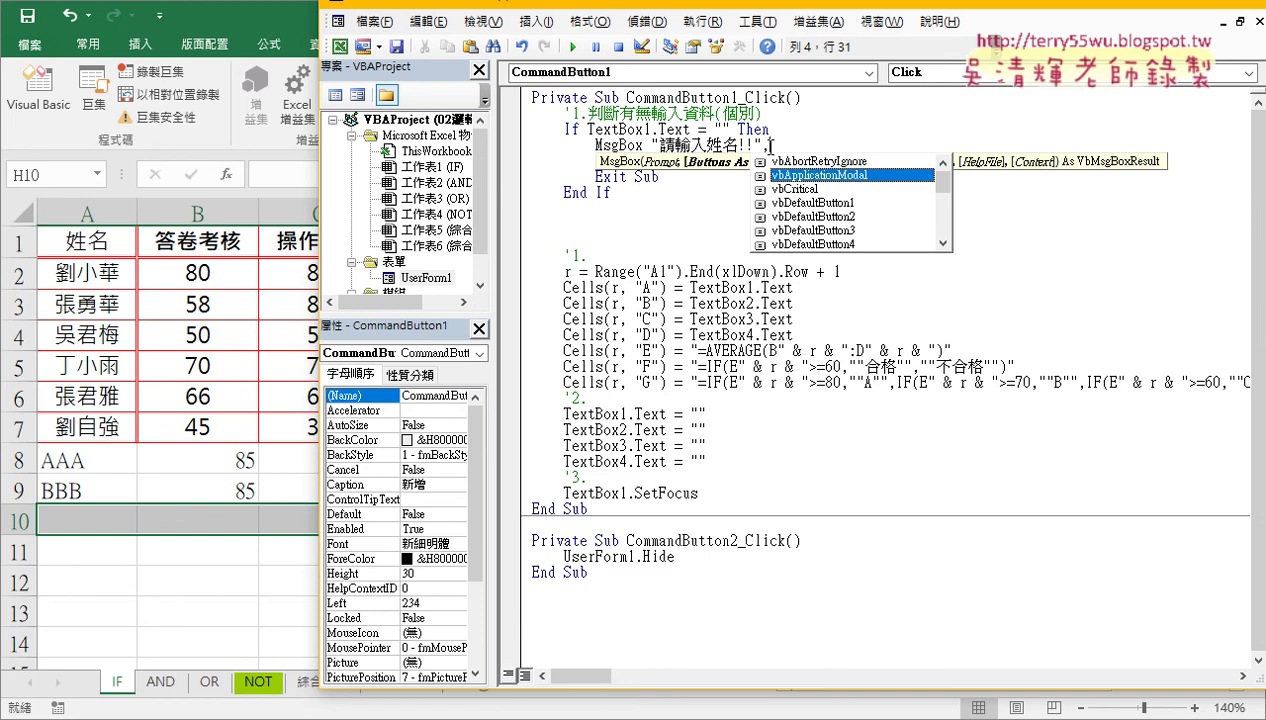
{"action": "key", "text": "Down"}
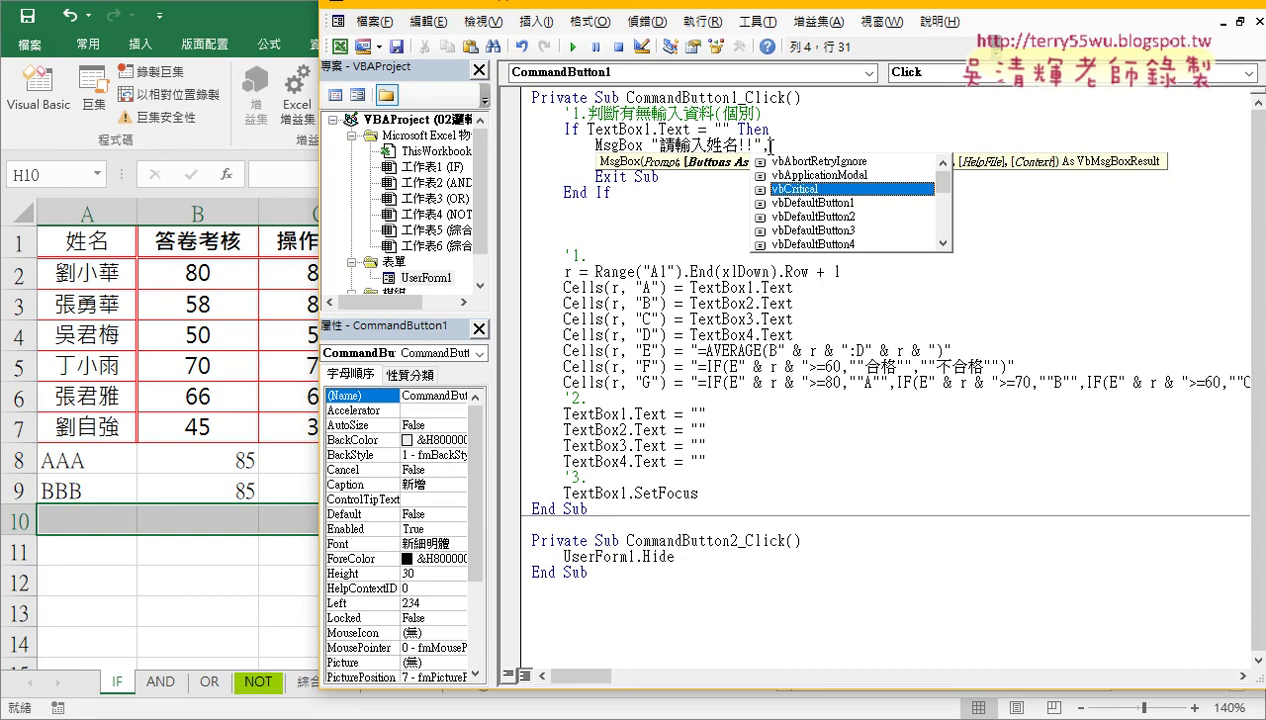
{"action": "key", "text": "Down"}
{"action": "key", "text": "Down"}
{"action": "key", "text": "Down"}
{"action": "key", "text": "Down"}
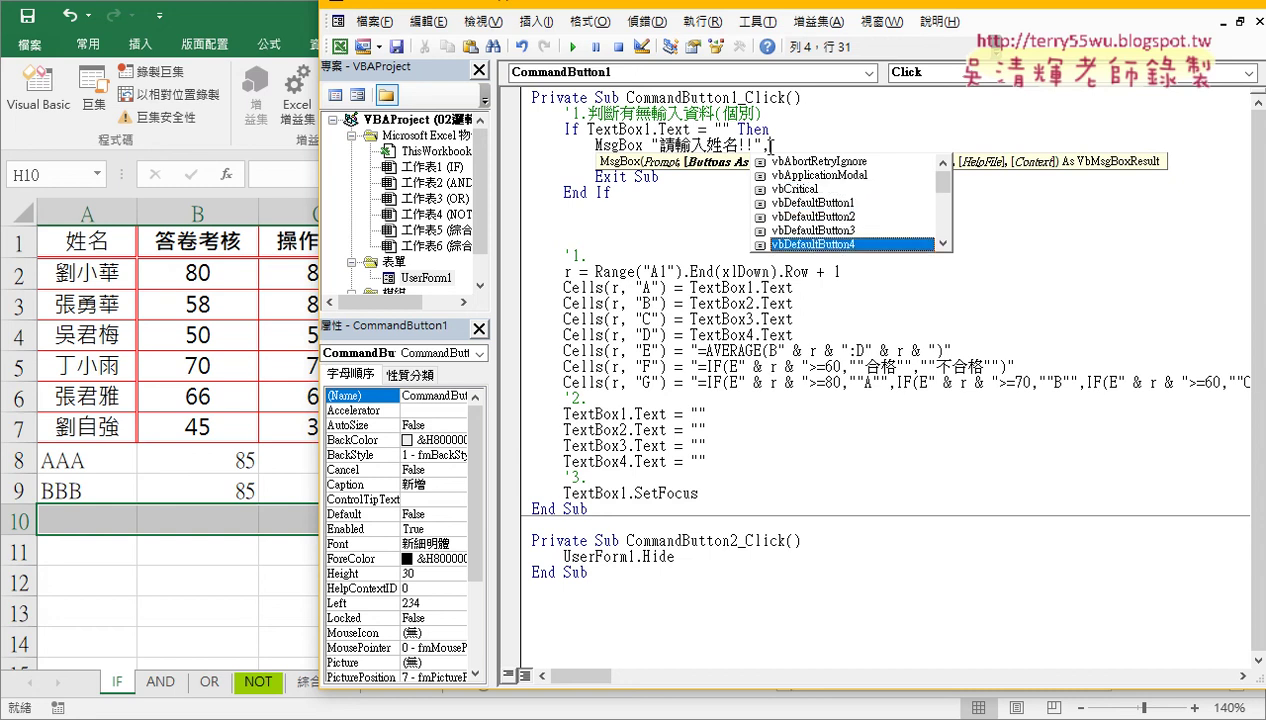
{"action": "key", "text": "Down"}
{"action": "key", "text": "Down"}
{"action": "key", "text": "Down"}
{"action": "key", "text": "Down"}
{"action": "key", "text": "Down"}
{"action": "key", "text": "Down"}
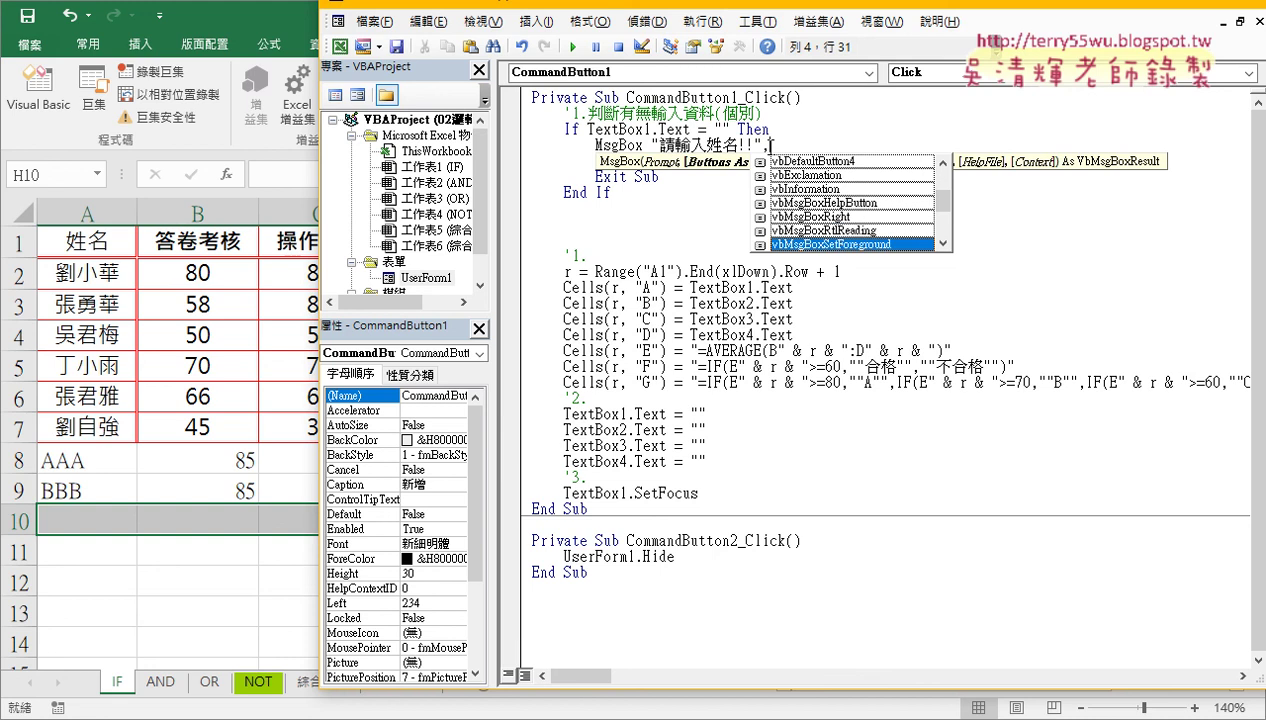
{"action": "key", "text": "Down"}
{"action": "key", "text": "Down"}
{"action": "key", "text": "Down"}
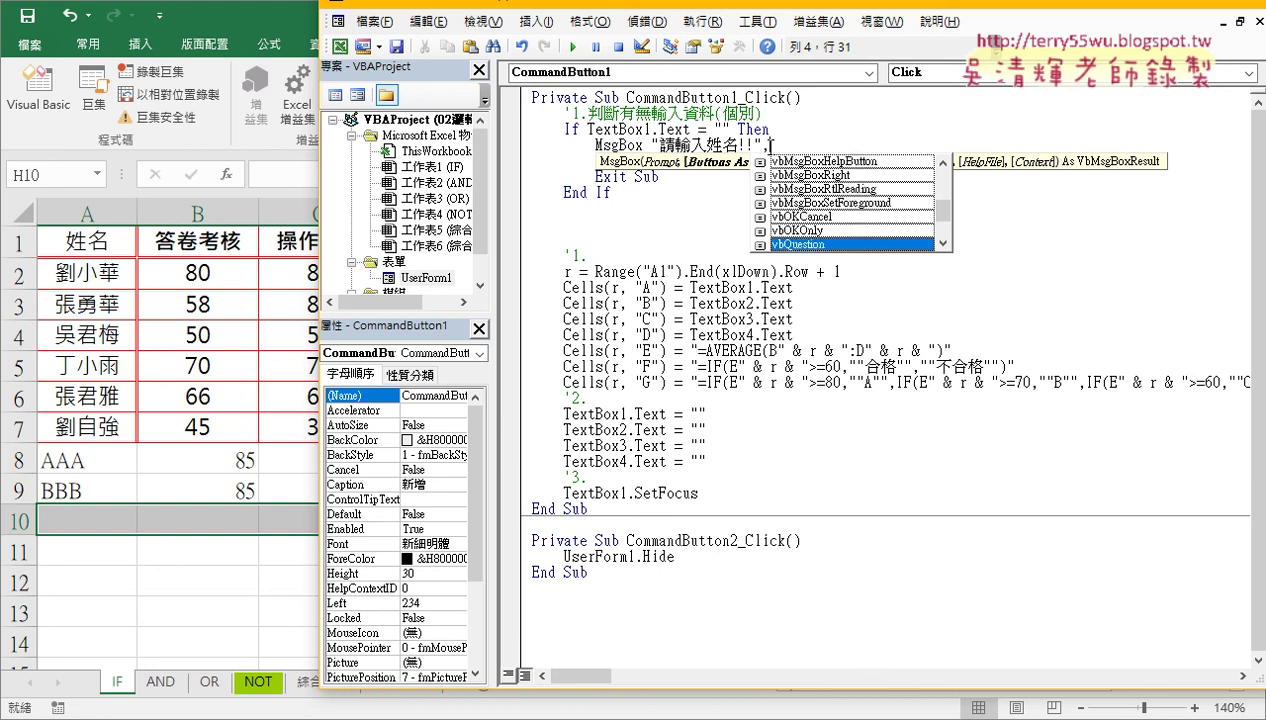
{"action": "key", "text": "Down"}
{"action": "key", "text": "Down"}
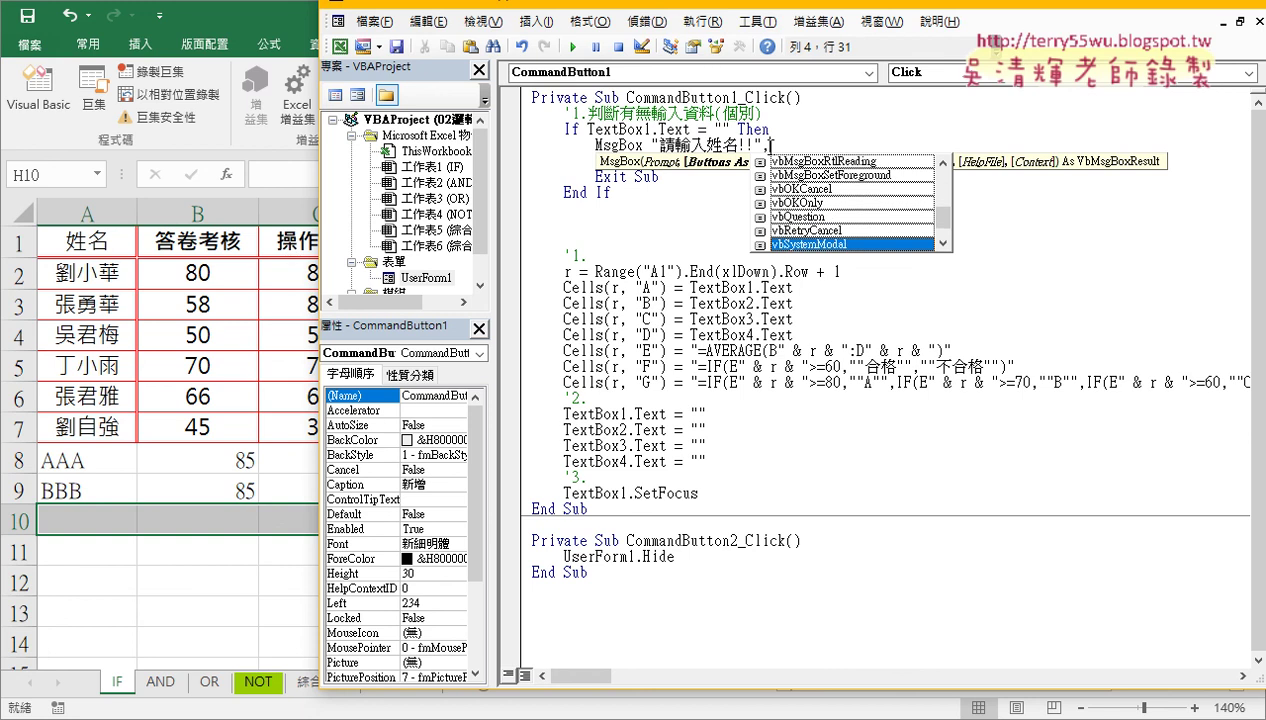
{"action": "key", "text": "Up"}
{"action": "key", "text": "Up"}
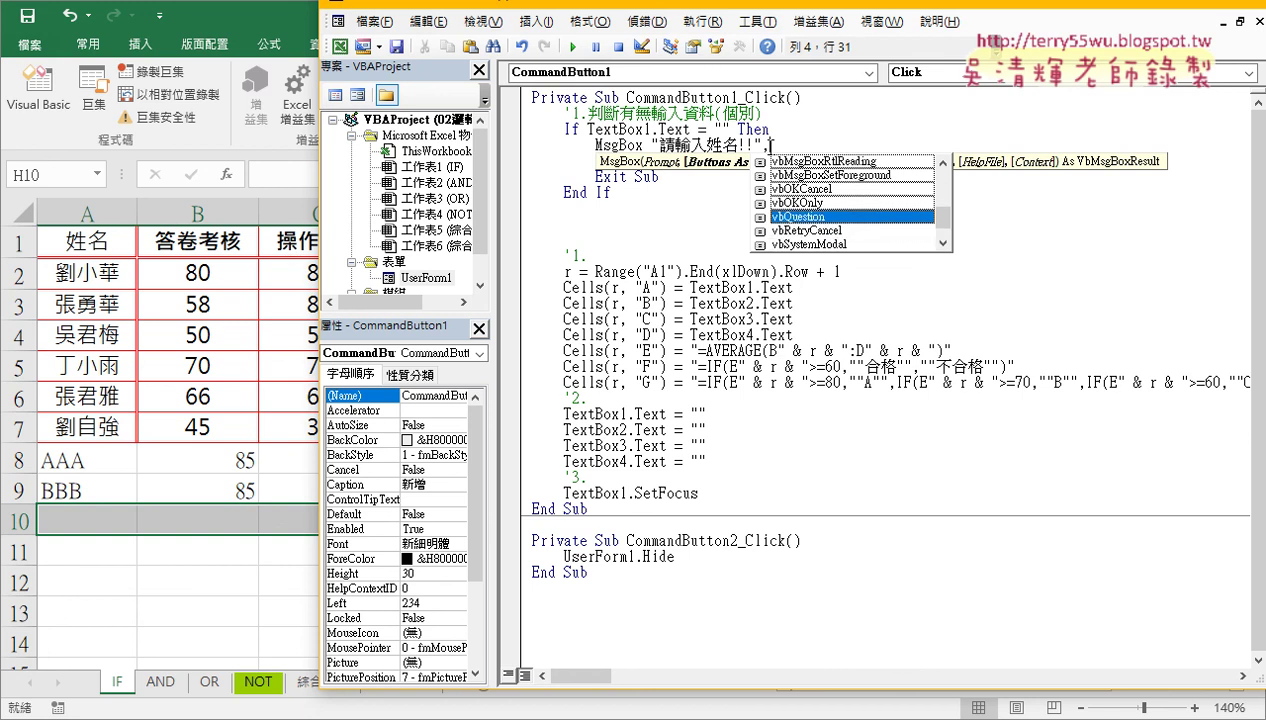
{"action": "key", "text": "Down"}
{"action": "key", "text": "Down"}
{"action": "key", "text": "Down"}
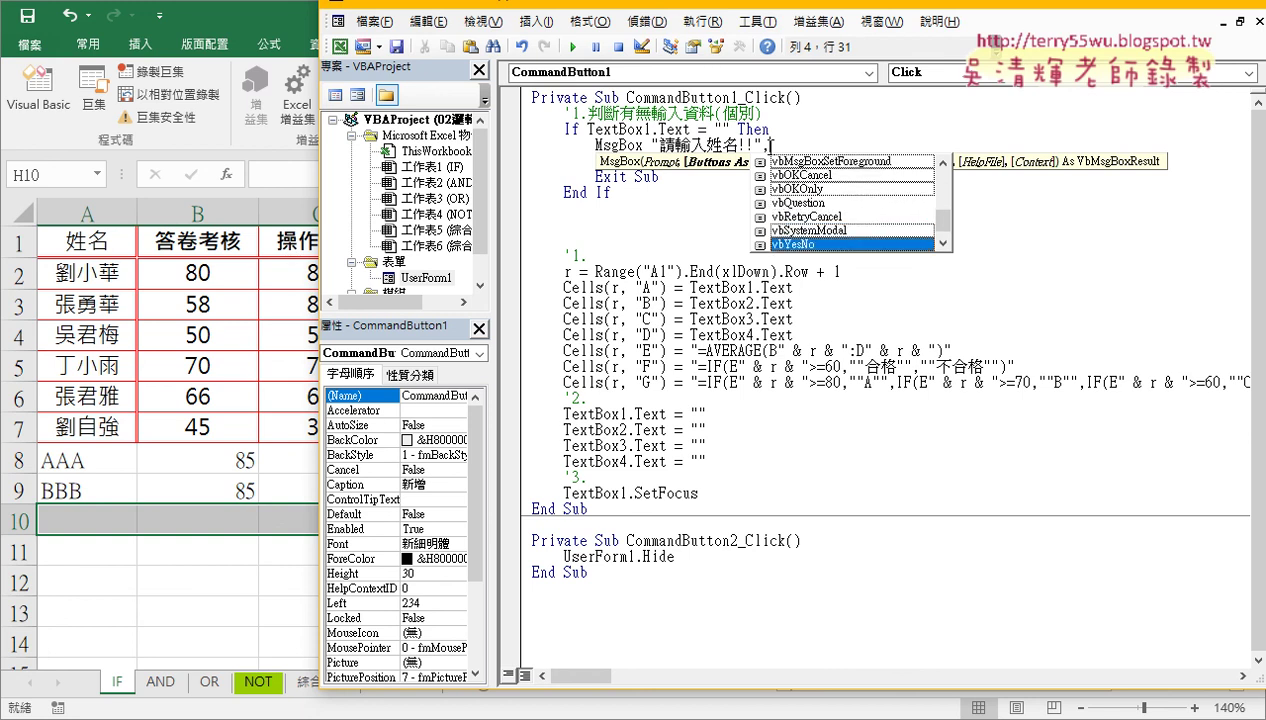
{"action": "key", "text": "Down"}
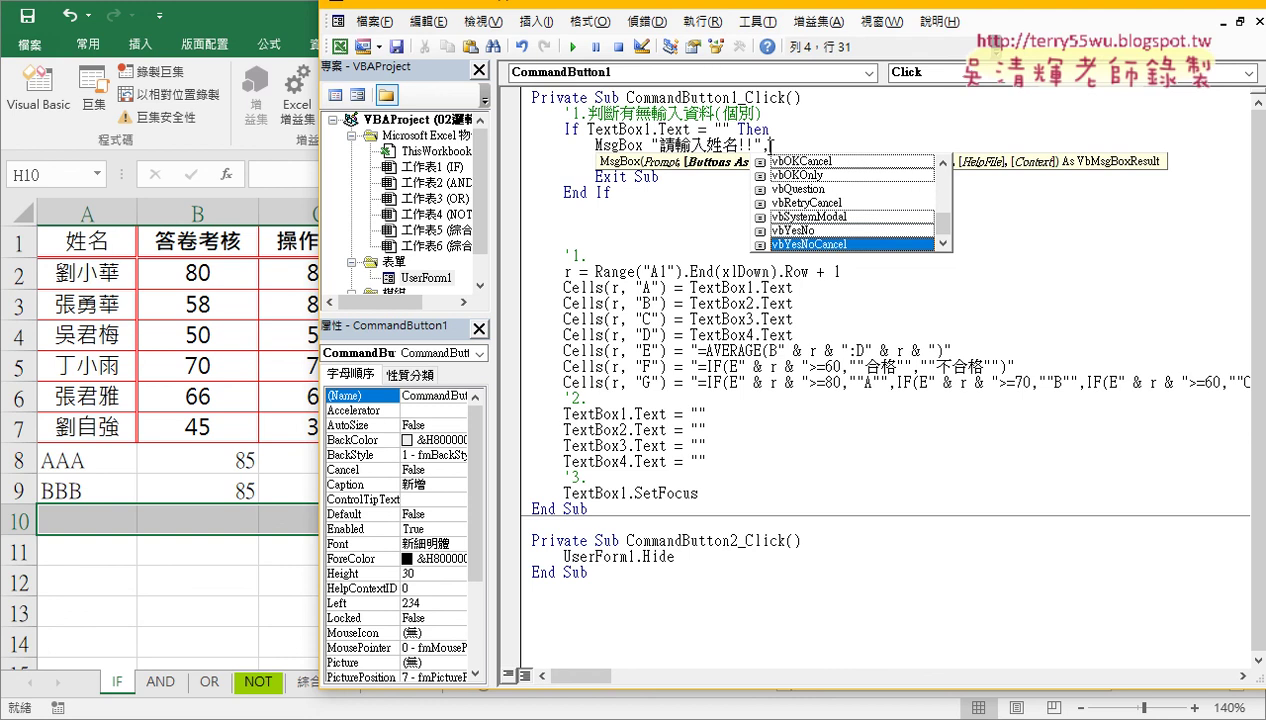
{"action": "key", "text": "Up"}
{"action": "key", "text": "Up"}
{"action": "key", "text": "Up"}
{"action": "key", "text": "Up"}
{"action": "key", "text": "Up"}
{"action": "key", "text": "Up"}
{"action": "key", "text": "Up"}
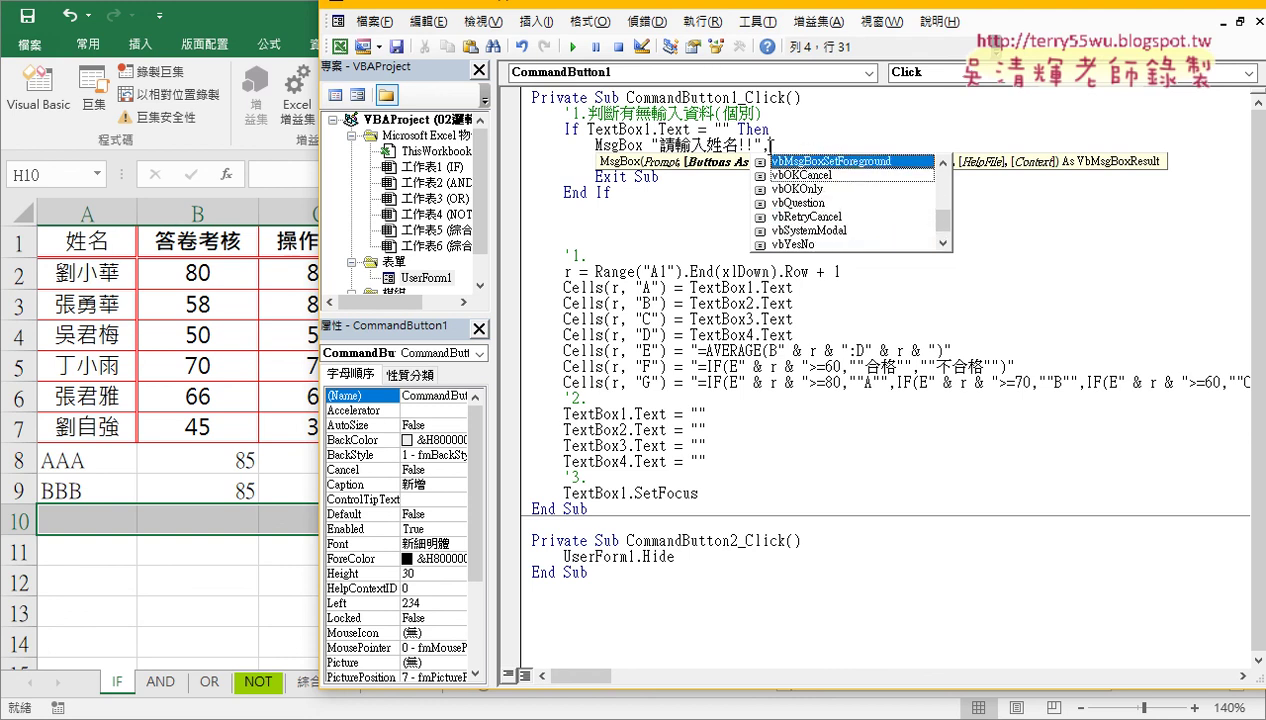
{"action": "key", "text": "Up"}
{"action": "key", "text": "Up"}
{"action": "key", "text": "Up"}
{"action": "key", "text": "Up"}
{"action": "key", "text": "Up"}
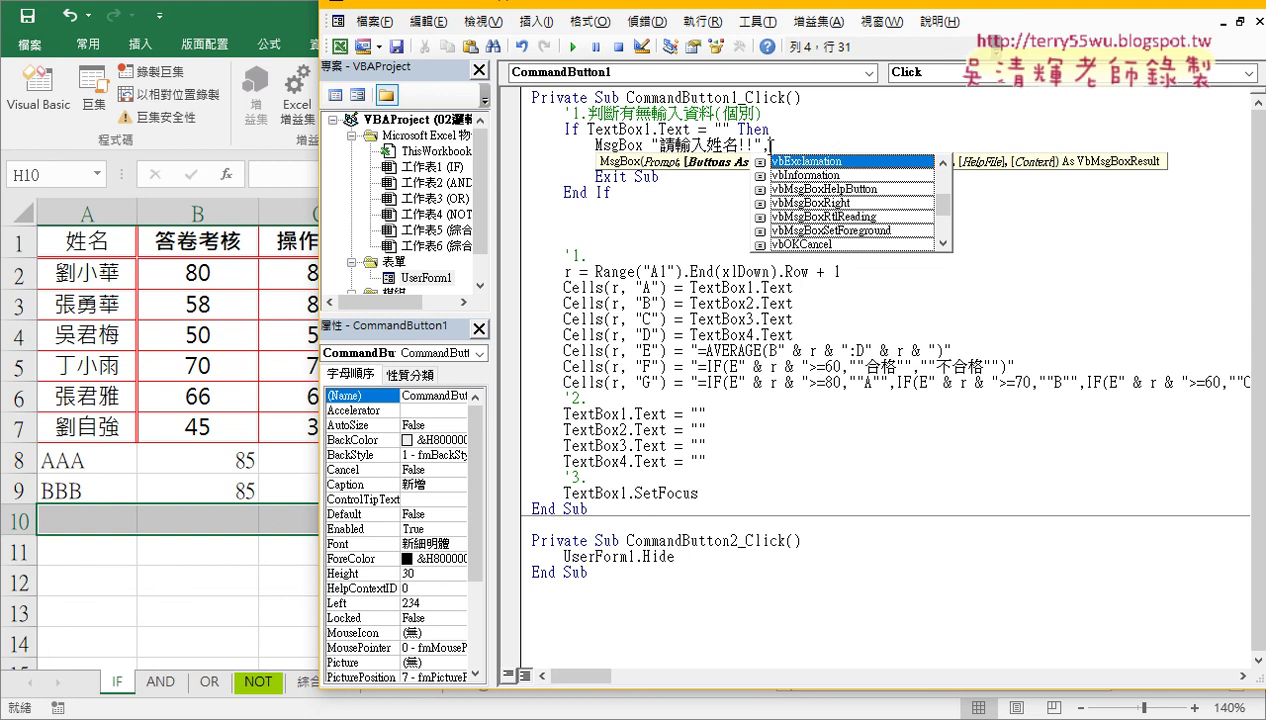
{"action": "key", "text": "Down"}
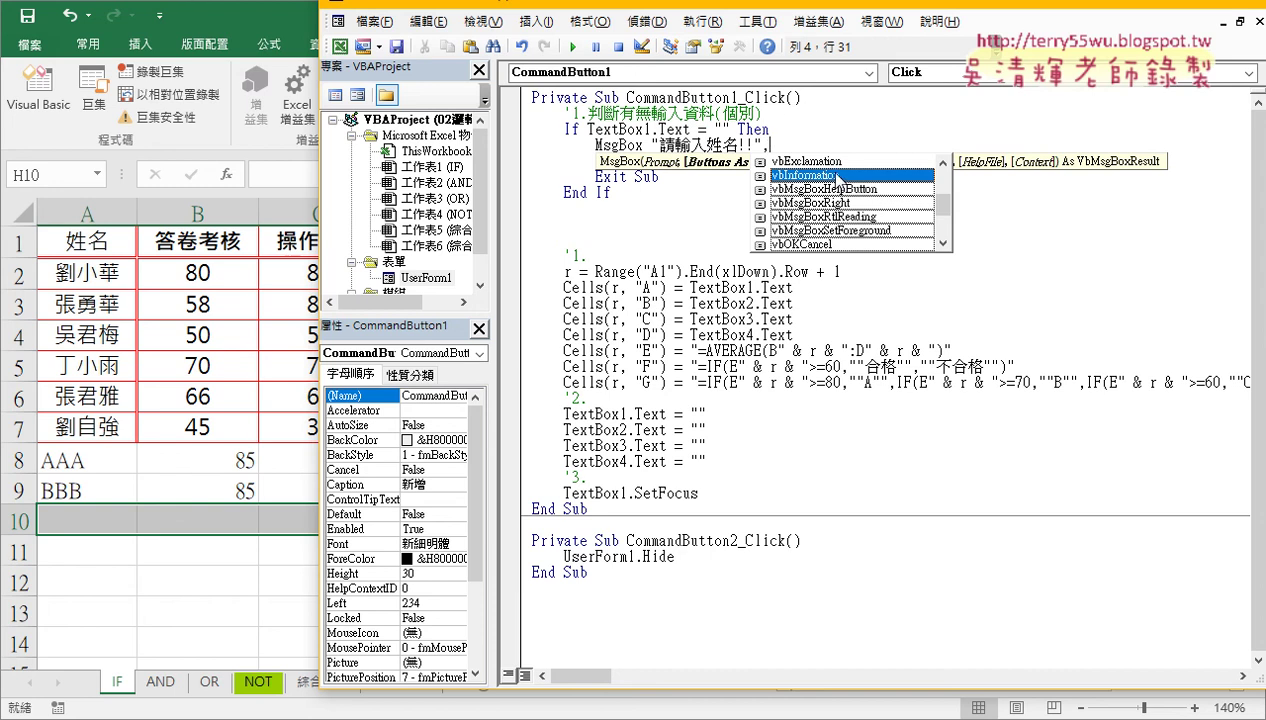
{"action": "double_click", "coordinate": [835, 176]}
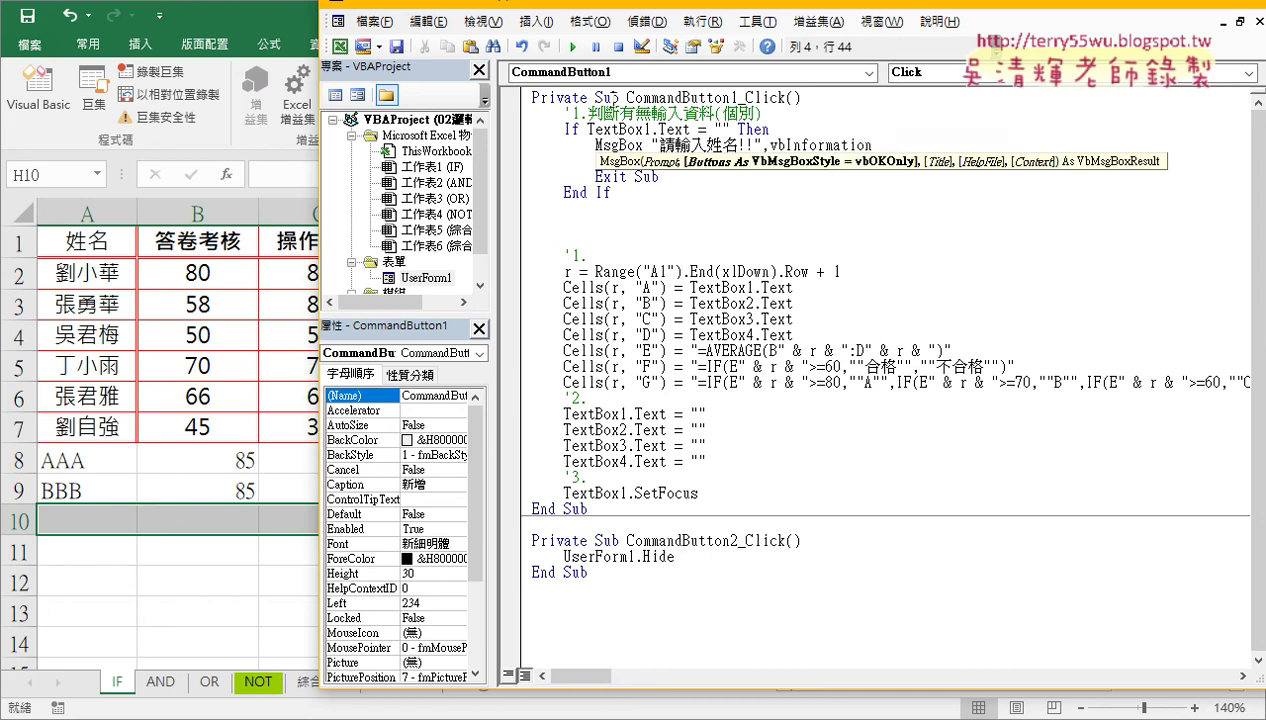
Run the form, confirm the blank-name warning is information-style, then type AAA as the name.
{"action": "left_click", "coordinate": [574, 47]}
{"action": "left_click", "coordinate": [815, 292]}
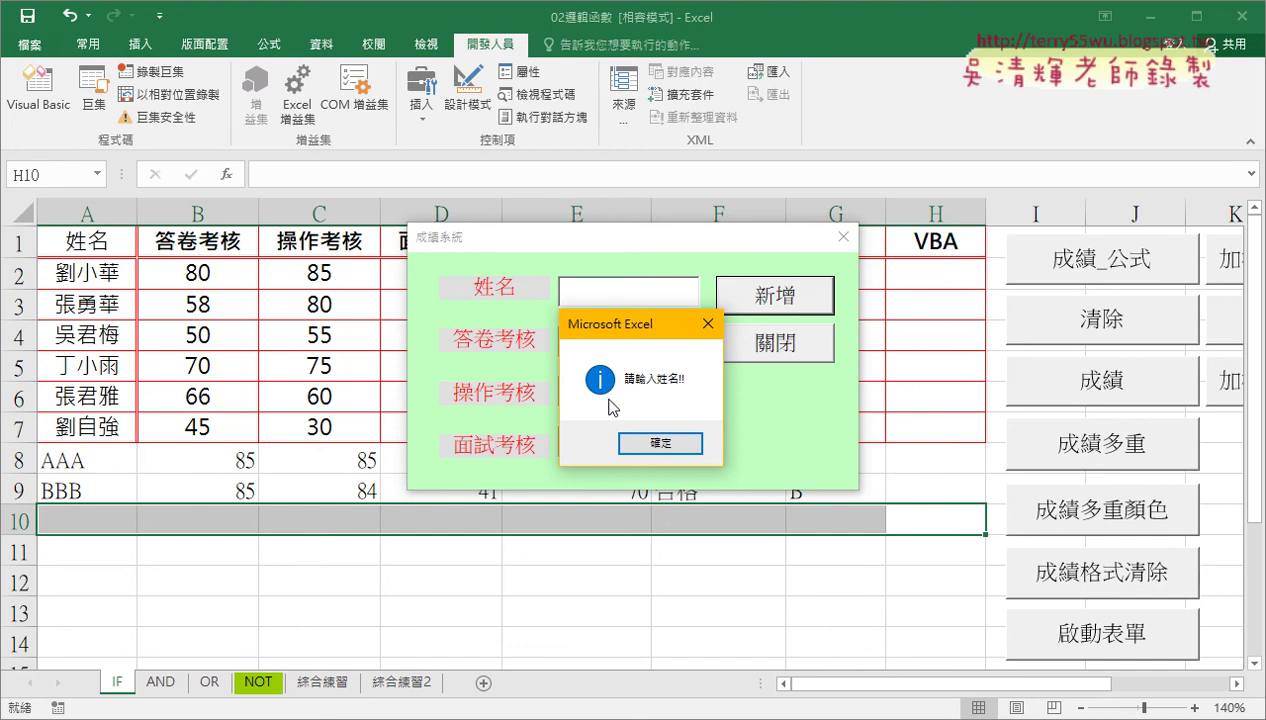
{"action": "key", "text": "Return"}
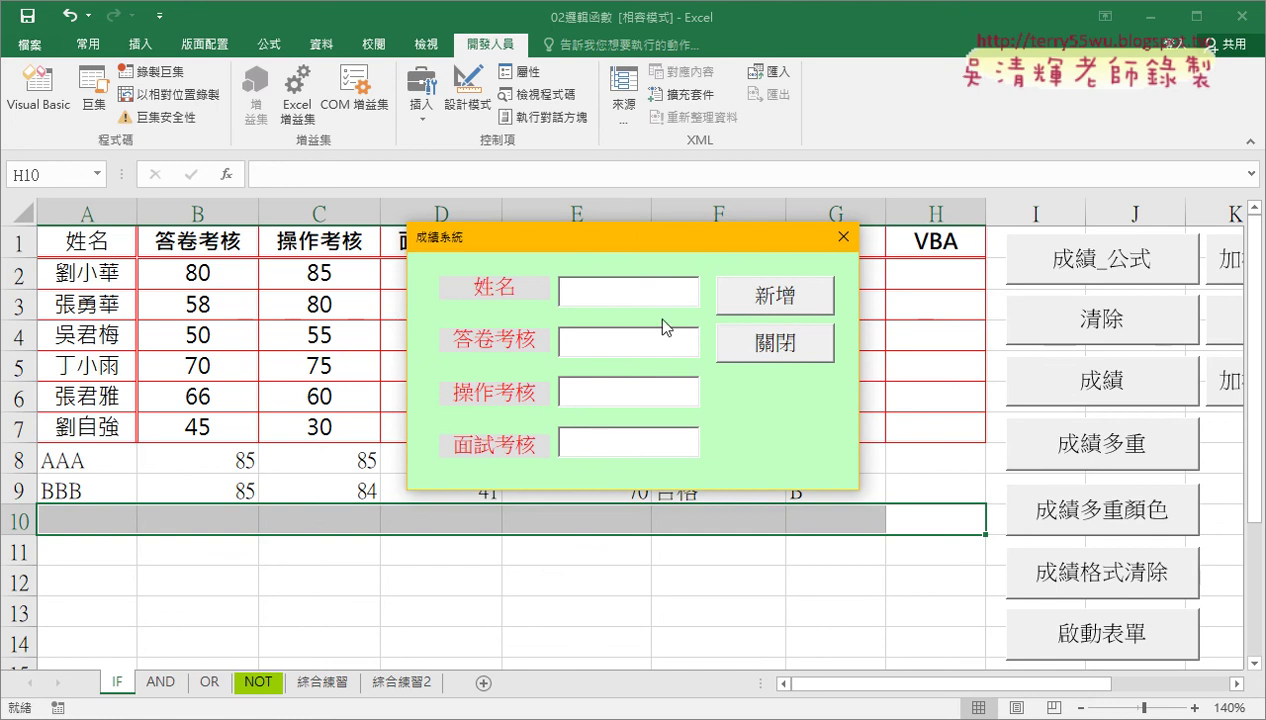
{"action": "type", "text": "AAA"}
Close the form and duplicate the TextBox1 blank-check block below its End If.
{"action": "left_click", "coordinate": [609, 343]}
{"action": "left_click", "coordinate": [582, 394]}
{"action": "left_click", "coordinate": [583, 436]}
{"action": "left_click", "coordinate": [791, 342]}
{"action": "left_click_drag", "start_coordinate": [612, 192], "coordinate": [501, 128]}
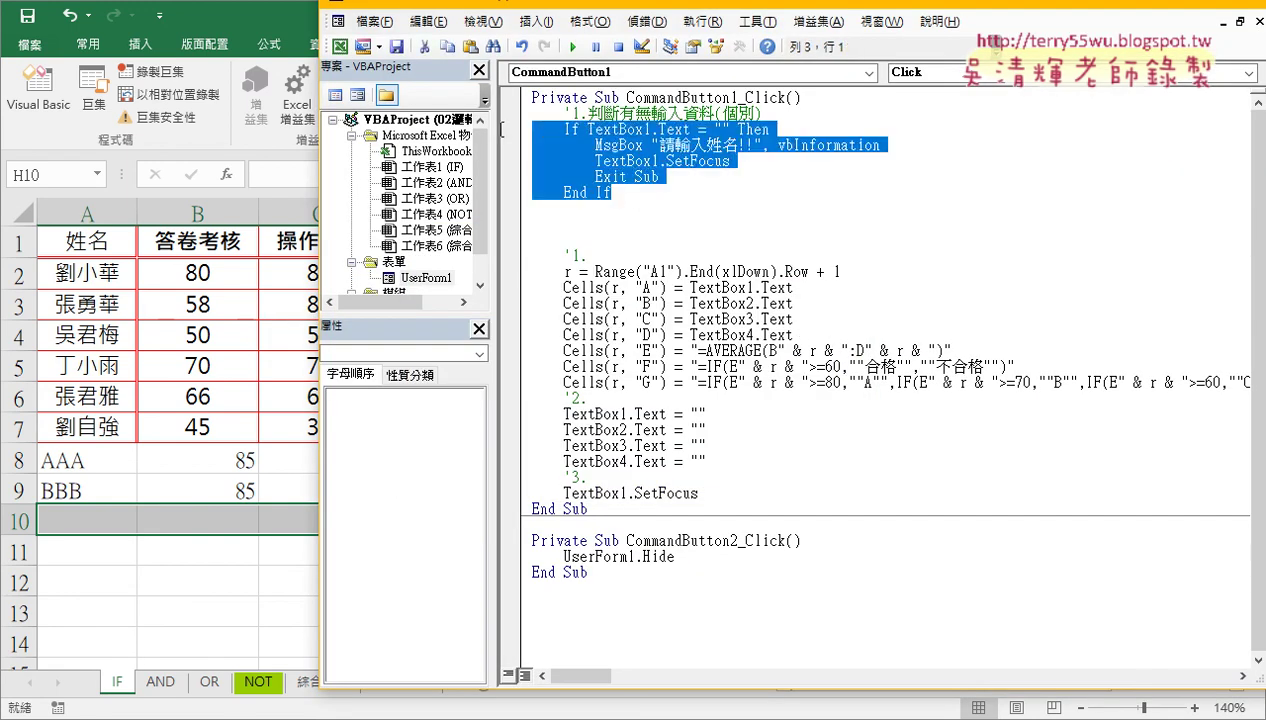
{"action": "right_click", "coordinate": [604, 139]}
{"action": "left_click", "coordinate": [634, 170]}
{"action": "left_click", "coordinate": [566, 207]}
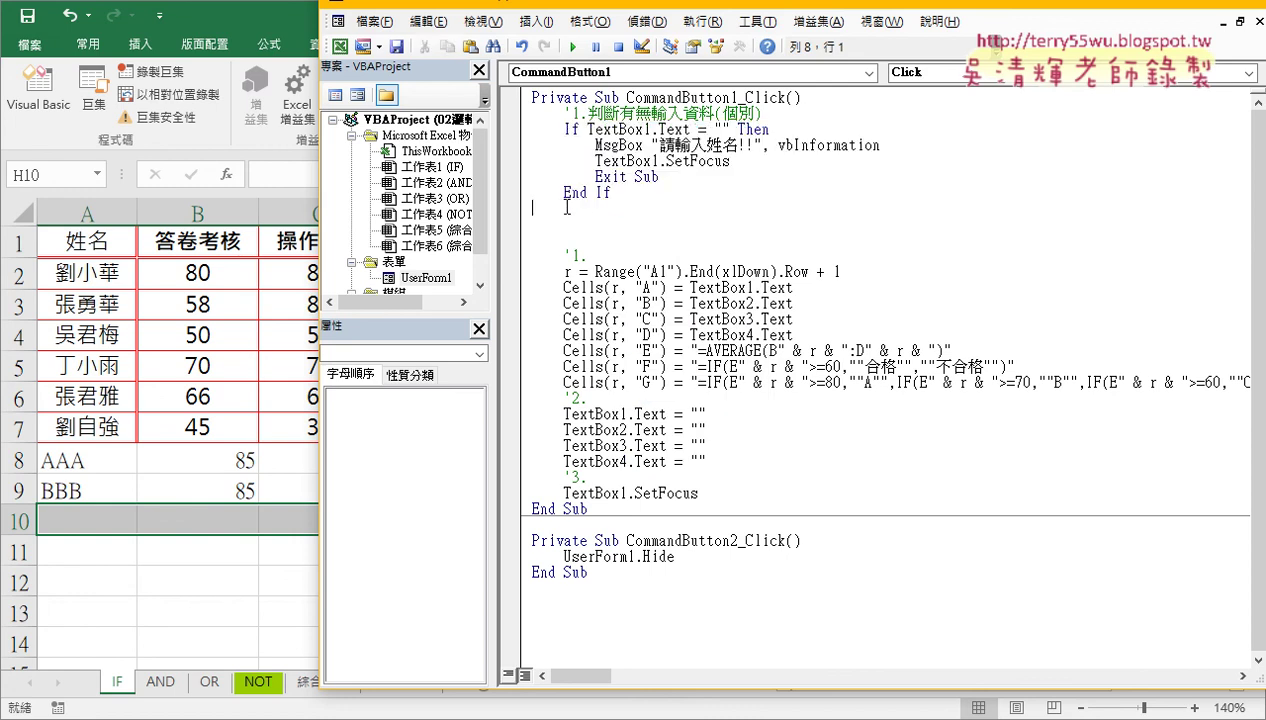
{"action": "key", "text": "ctrl+v"}
Change the copied block's condition and SetFocus from TextBox1 to TextBox2.
{"action": "left_click_drag", "start_coordinate": [643, 208], "coordinate": [738, 224]}
{"action": "type", "text": "2"}
{"action": "left_click", "coordinate": [706, 224]}
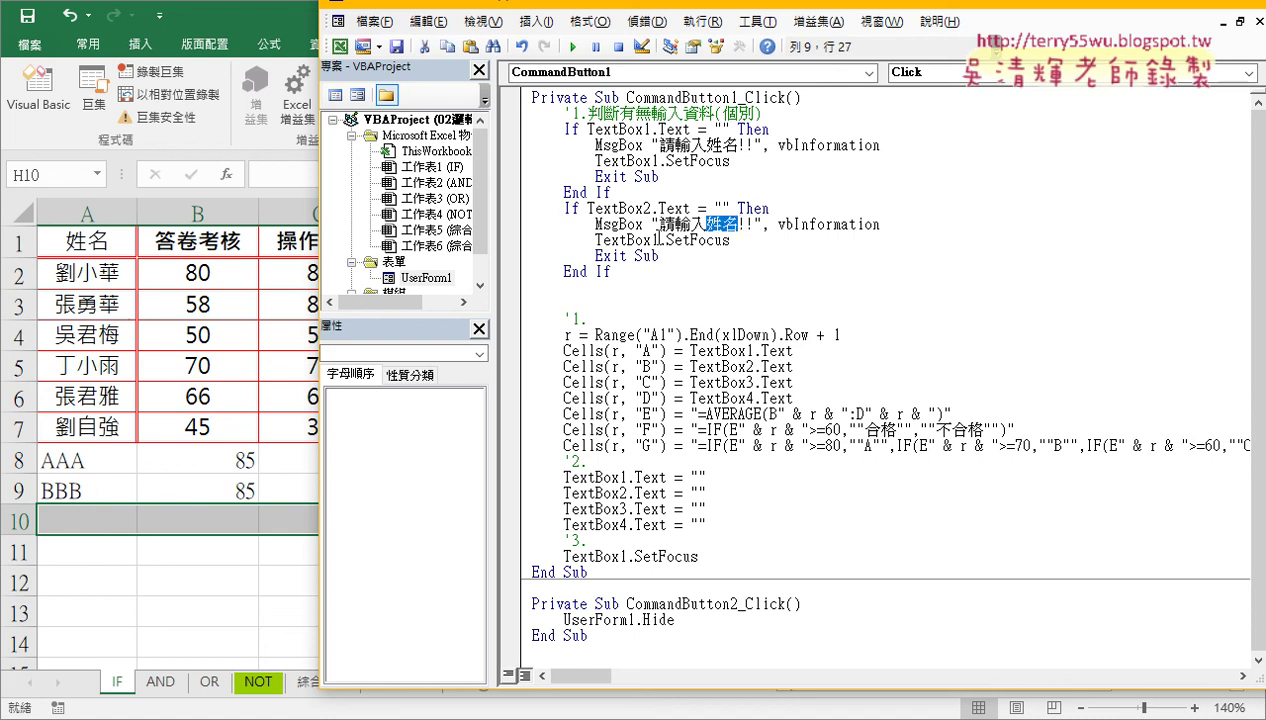
{"action": "left_click_drag", "start_coordinate": [659, 240], "coordinate": [651, 240]}
{"action": "type", "text": "2"}
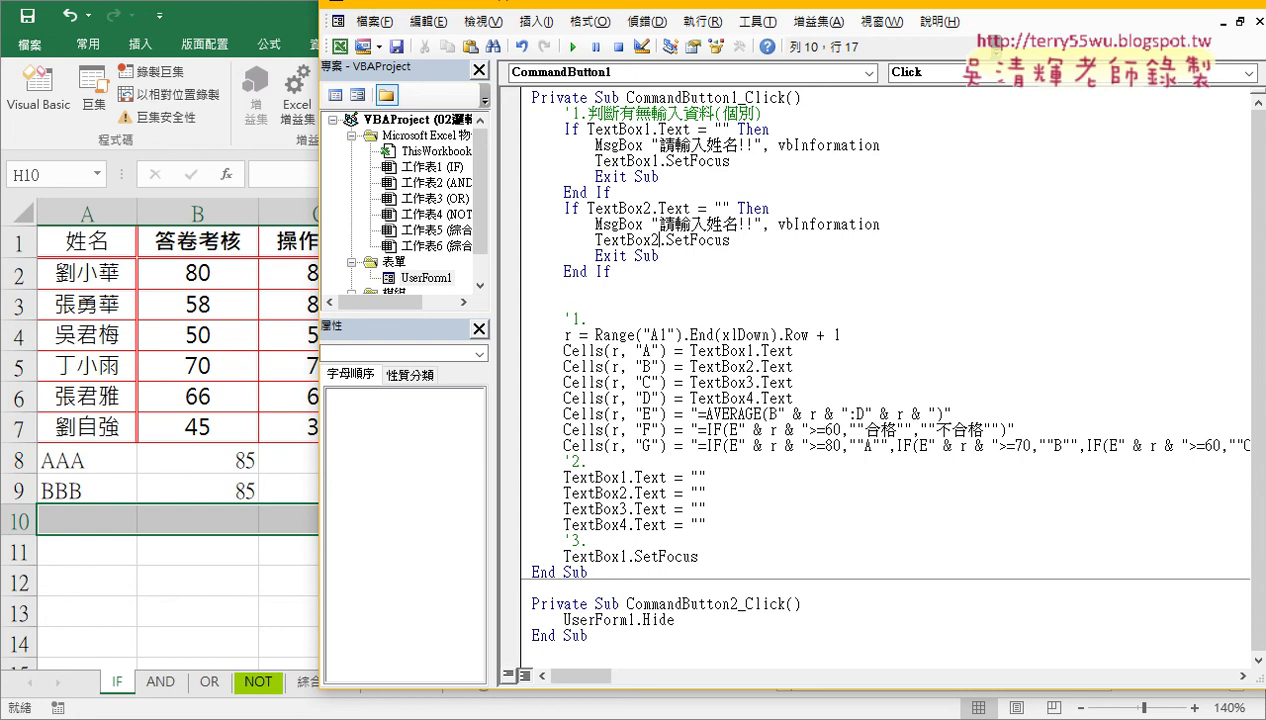
{"action": "left_click_drag", "start_coordinate": [612, 271], "coordinate": [492, 208]}
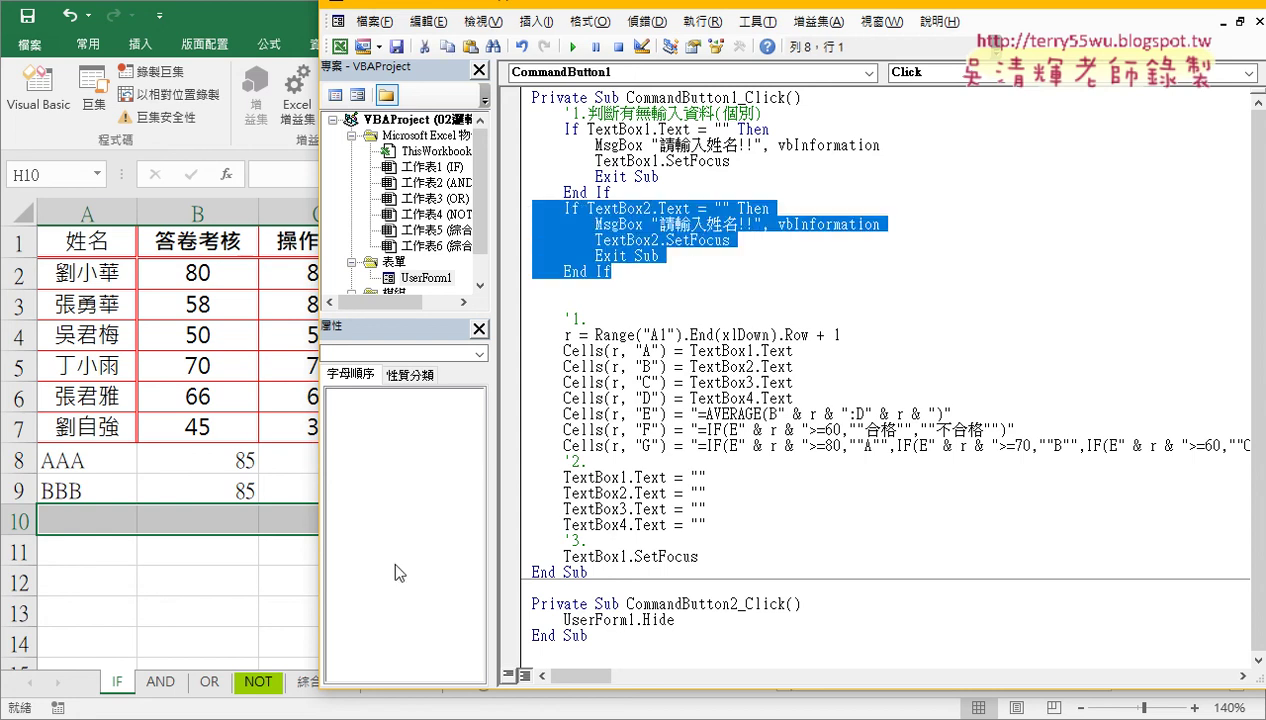
{"action": "key", "text": "alt+Tab"}
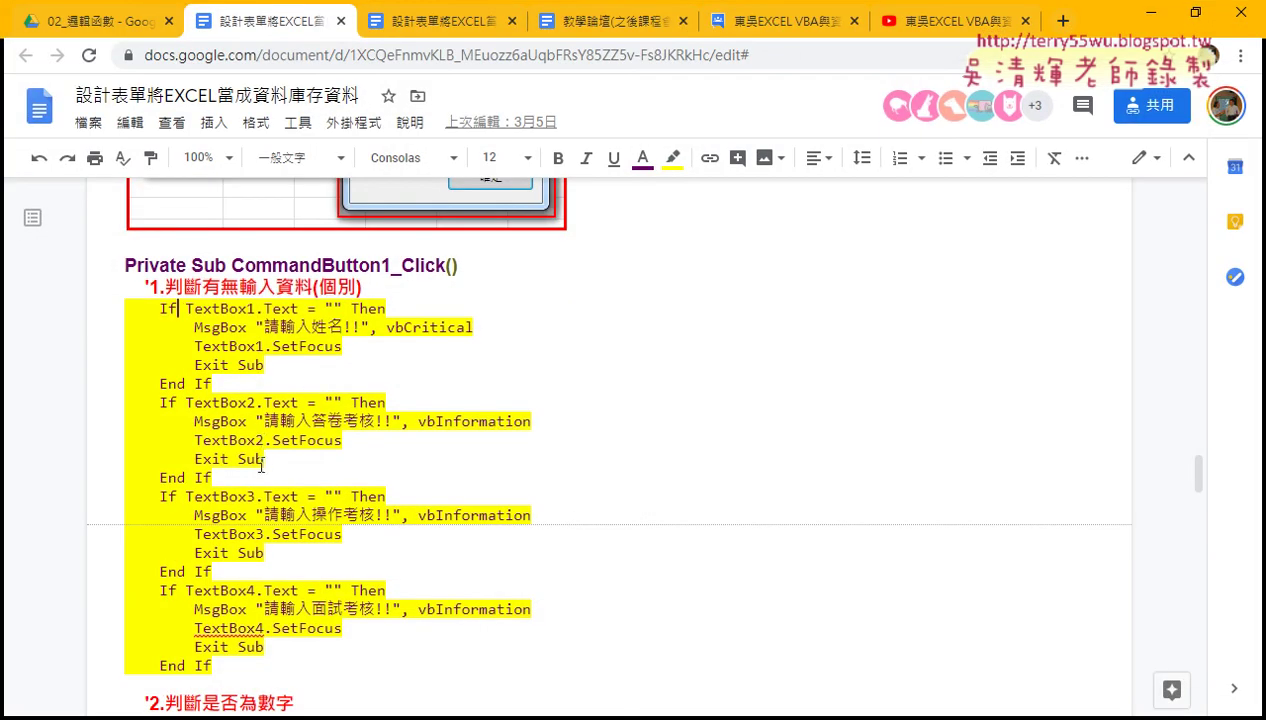
Copy the TextBox2–TextBox4 If blocks from the notes and paste them after the TextBox2 block.
{"action": "left_click_drag", "start_coordinate": [237, 660], "coordinate": [104, 401]}
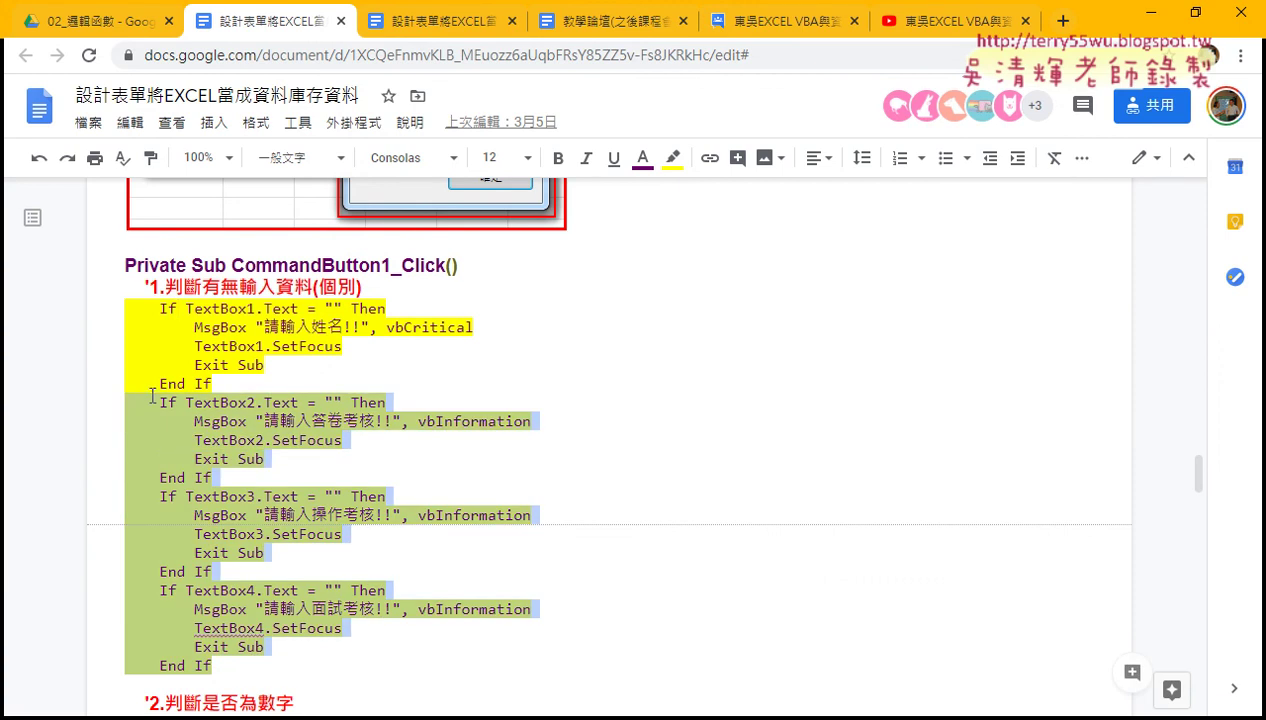
{"action": "key", "text": "alt+Tab"}
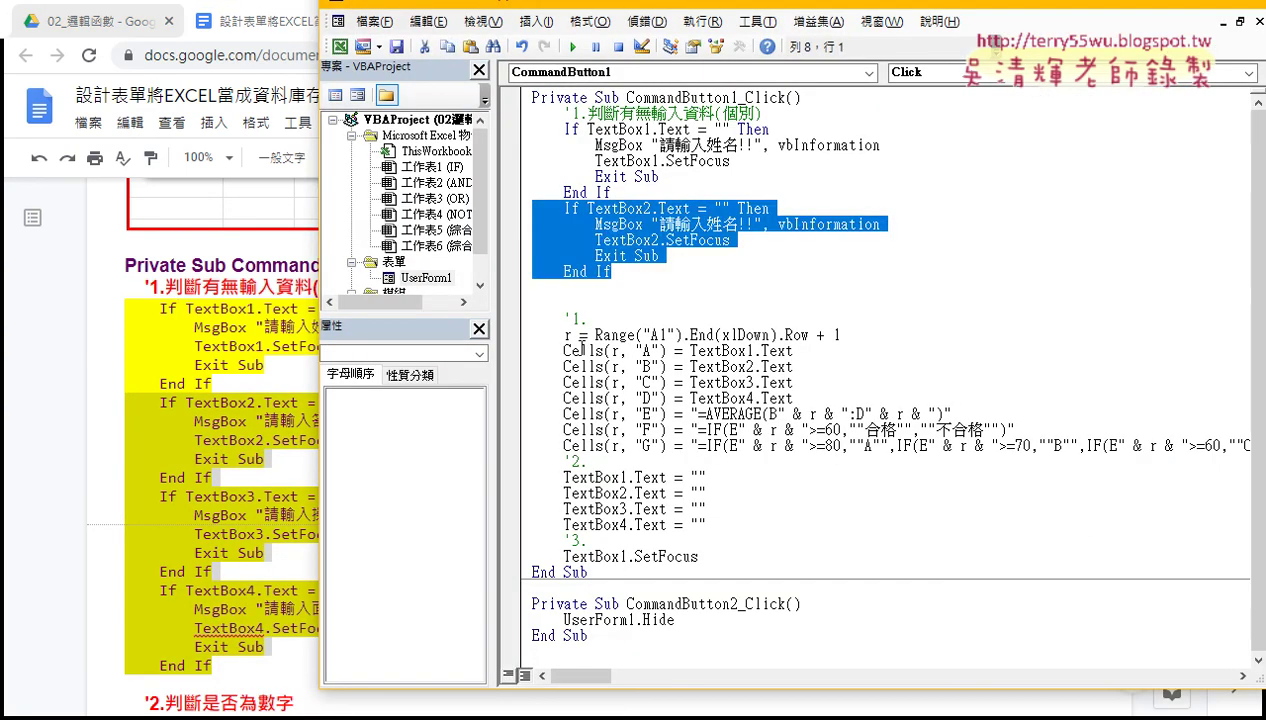
{"action": "left_click", "coordinate": [522, 288]}
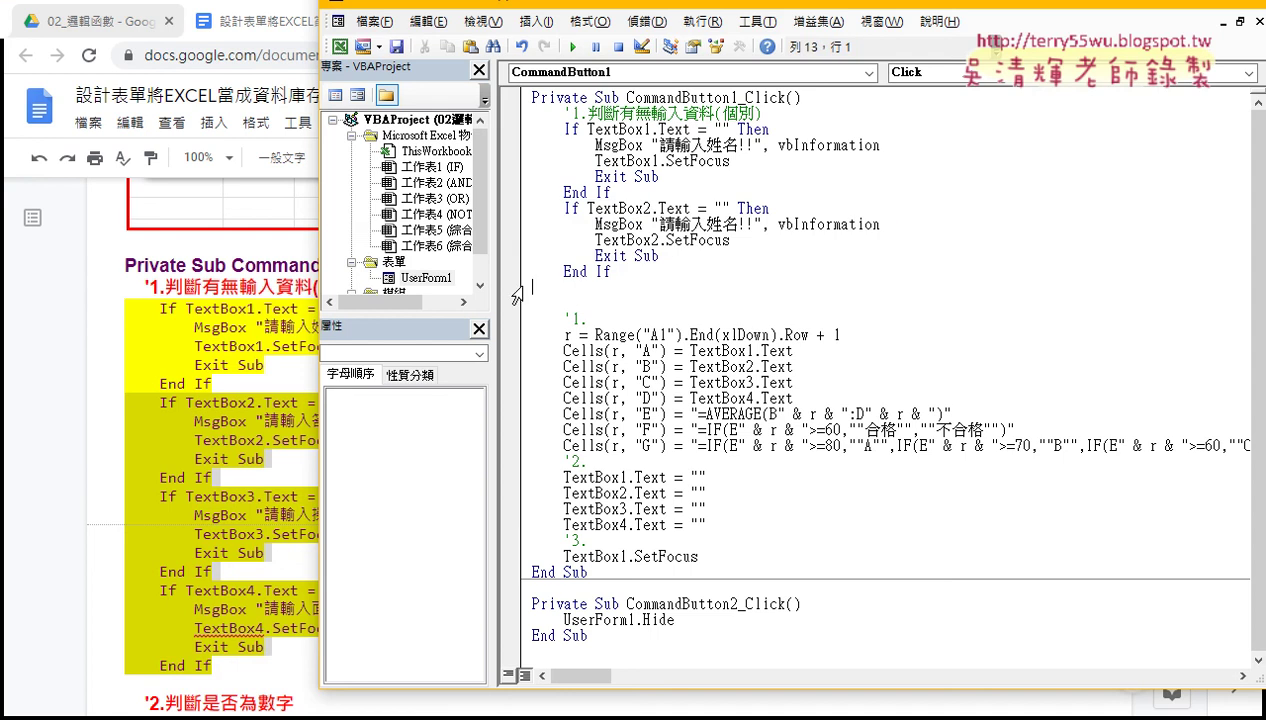
{"action": "key", "text": "ctrl+v"}
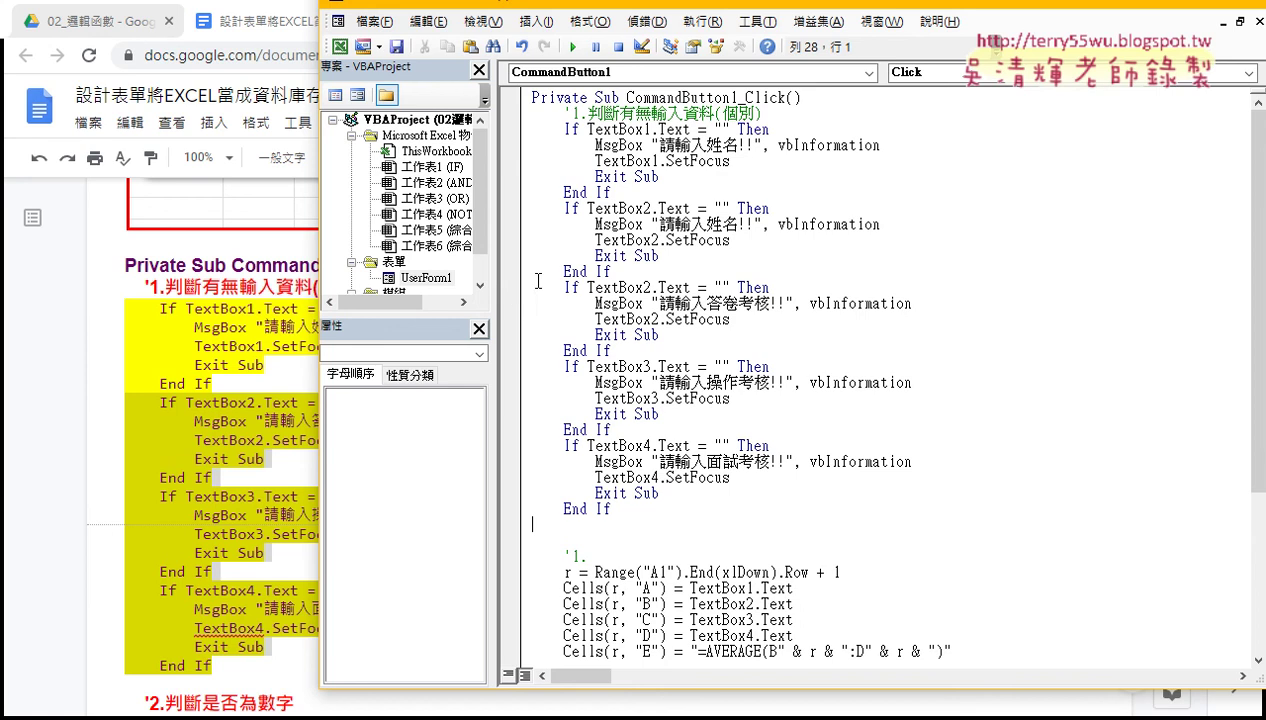
{"action": "left_click", "coordinate": [185, 548]}
{"action": "left_click", "coordinate": [185, 548]}
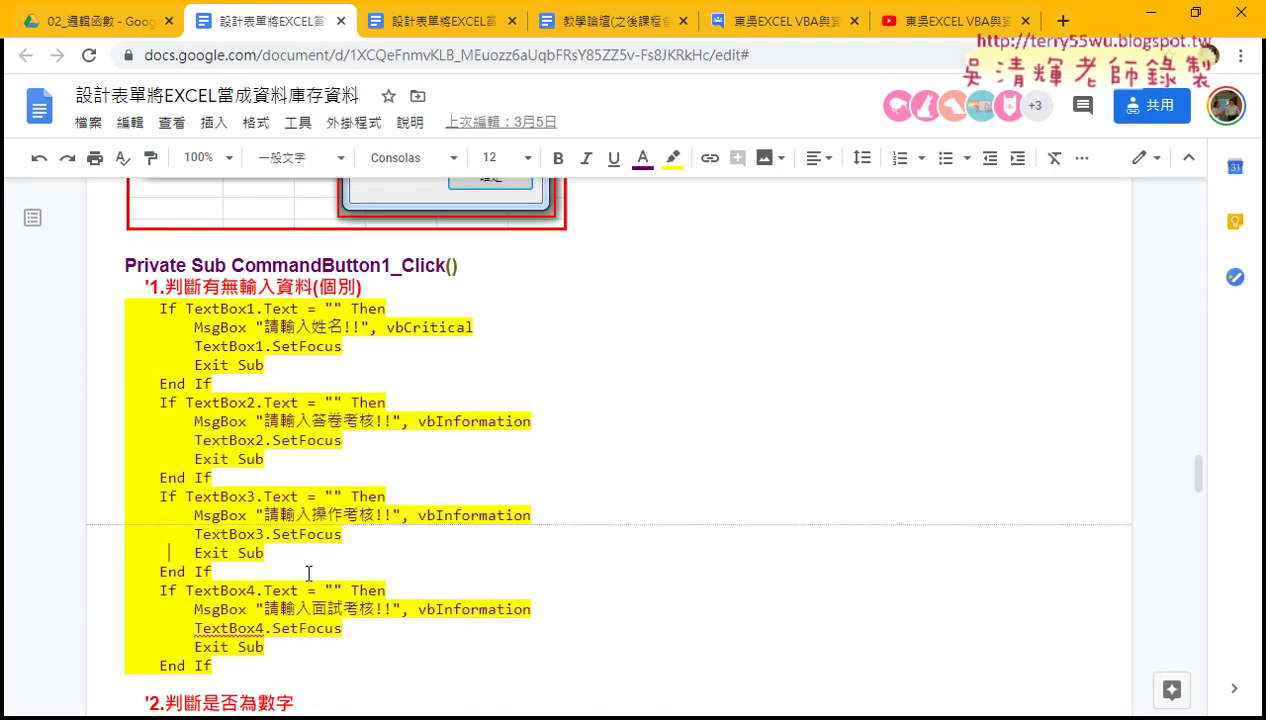
{"action": "scroll", "coordinate": [309, 573], "scroll_direction": "down", "scroll_amount": 2}
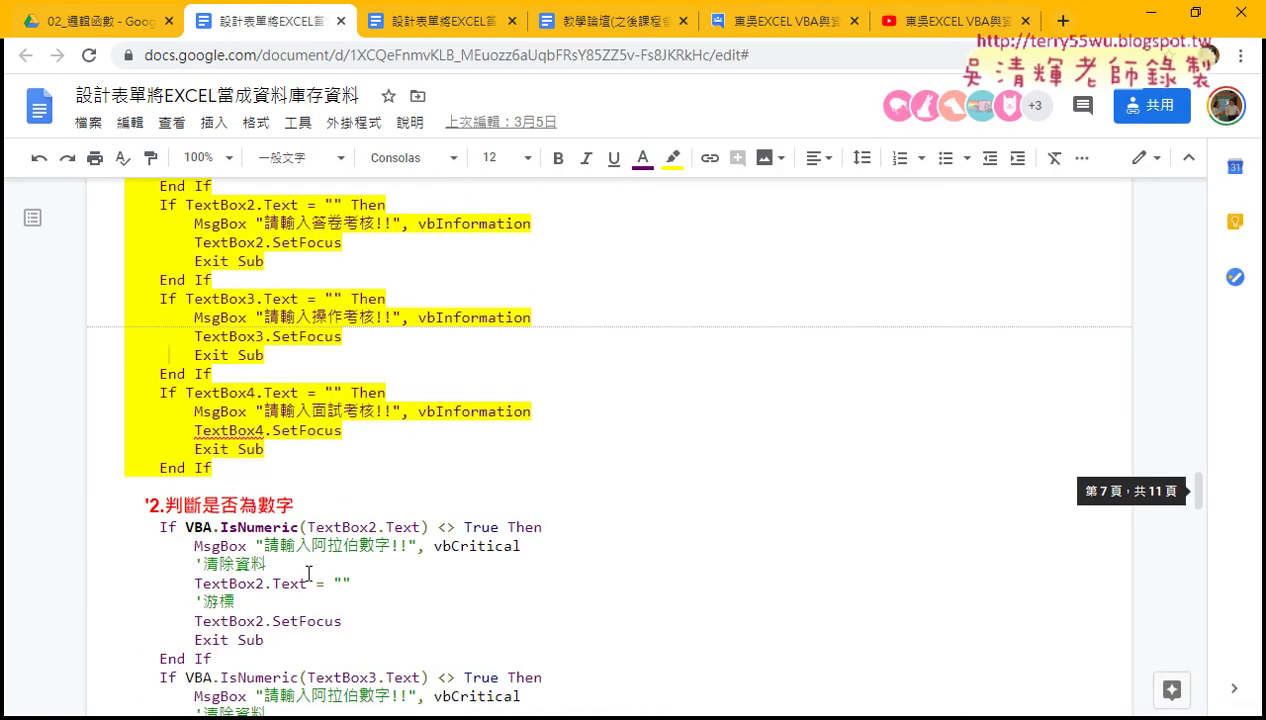
{"action": "left_click_drag", "start_coordinate": [311, 507], "coordinate": [258, 507]}
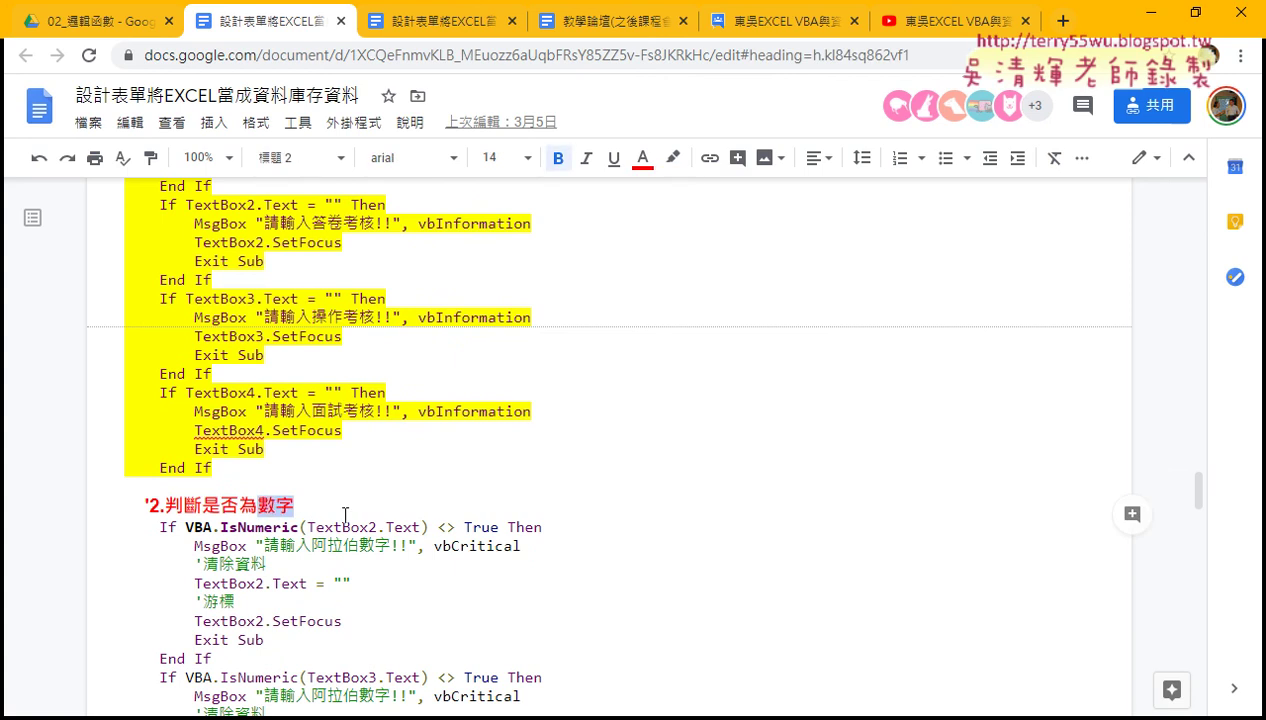
{"action": "left_click_drag", "start_coordinate": [213, 659], "coordinate": [121, 510]}
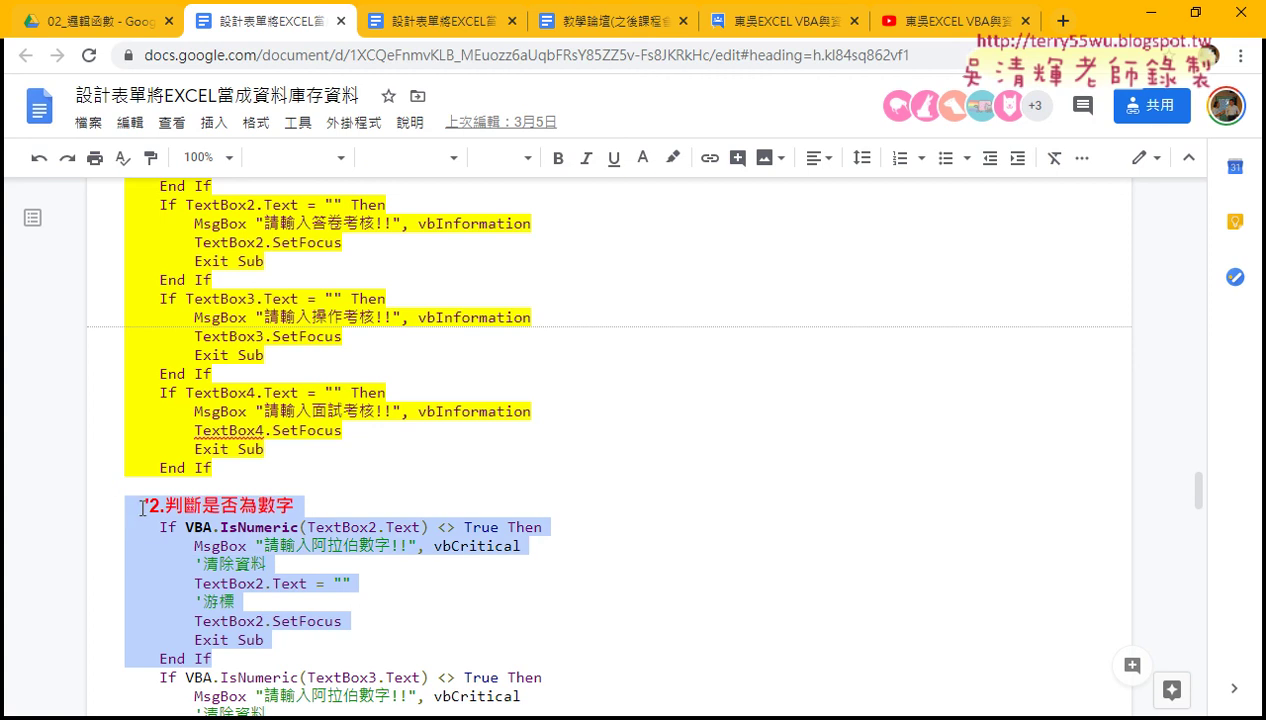
{"action": "scroll", "coordinate": [311, 391], "scroll_direction": "up", "scroll_amount": 2}
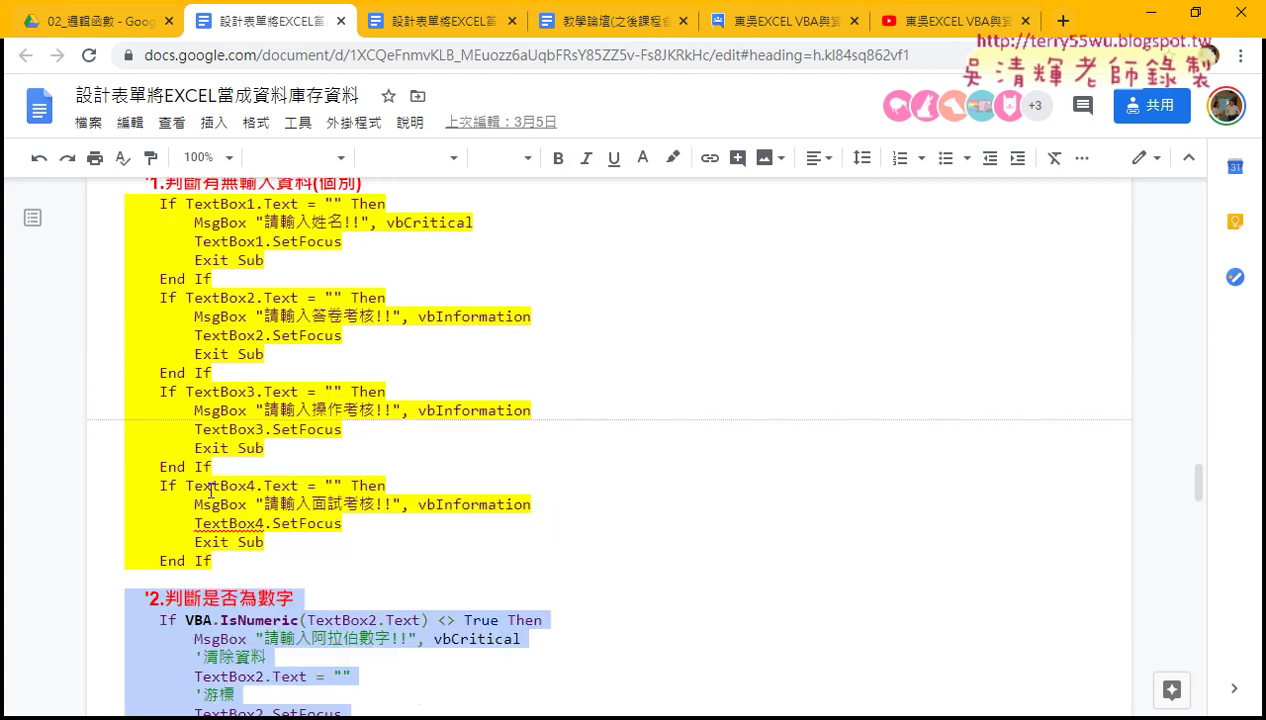